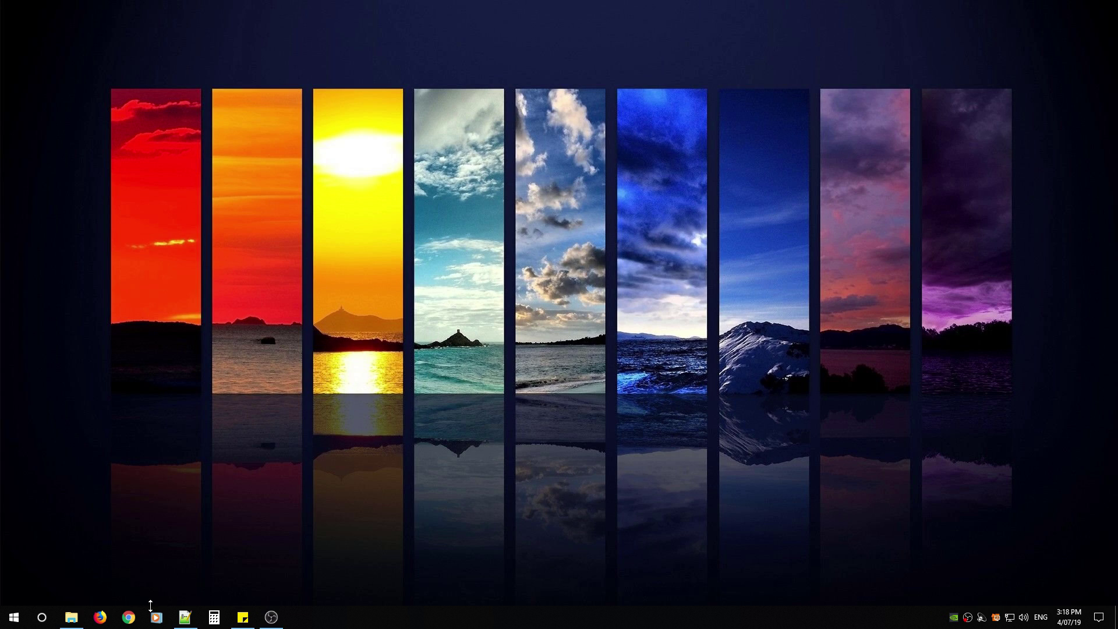
Launch Firefox on brave.com and jump down to its feature sections.
{"action": "left_click", "coordinate": [105, 621]}
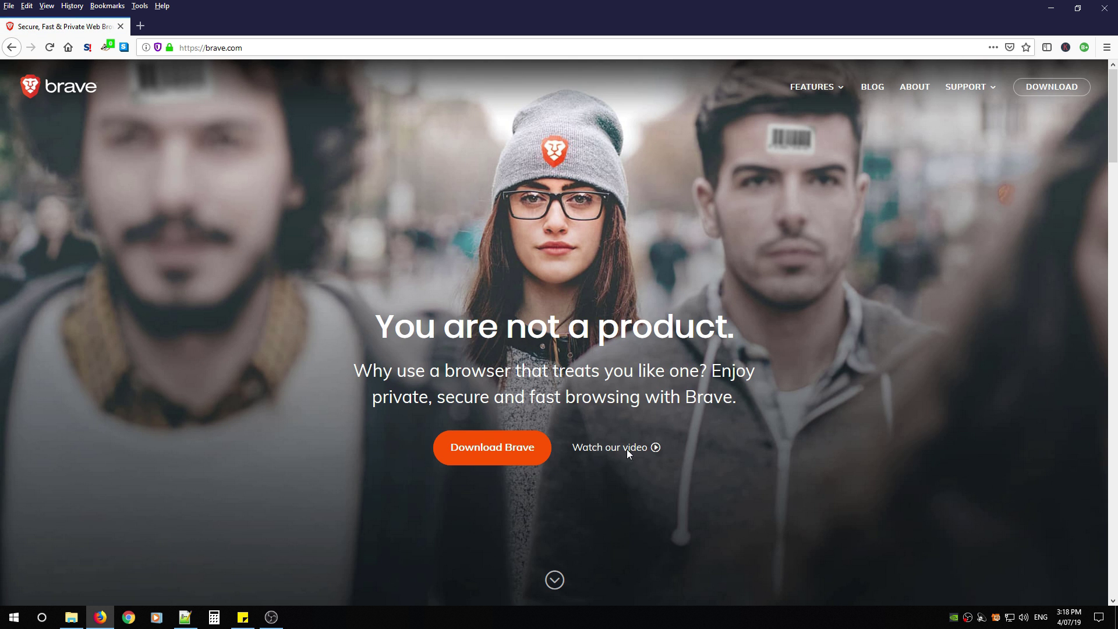
{"action": "left_click", "coordinate": [554, 579]}
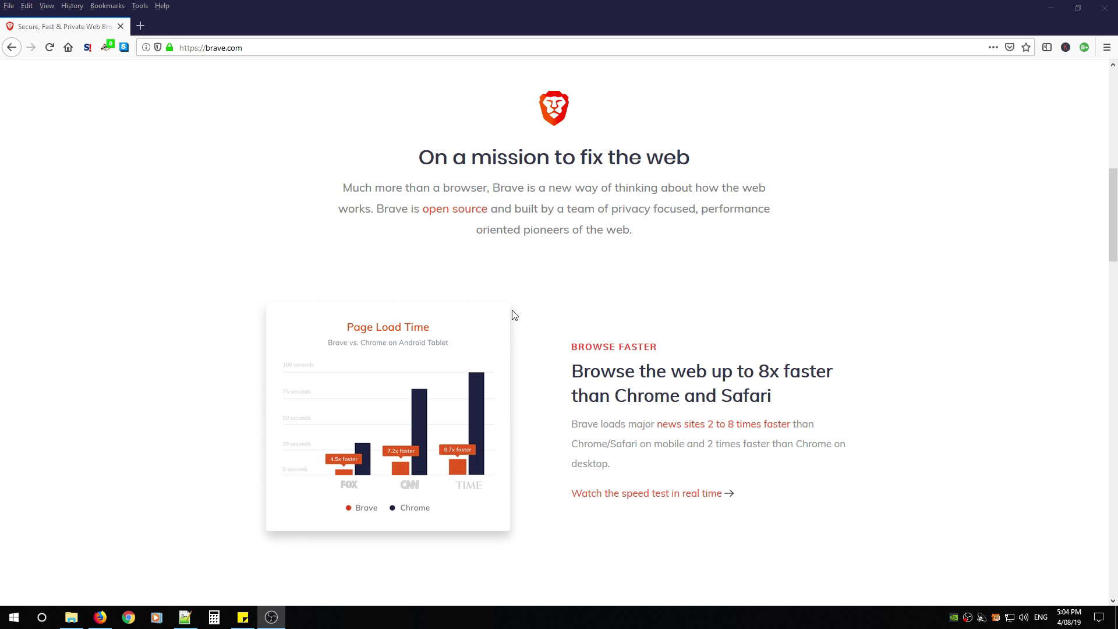
Scroll brave.com through Save Money, highlighting its text, down to the ad and tracker statistics.
{"action": "scroll", "coordinate": [537, 337], "scroll_direction": "down", "scroll_amount": 9}
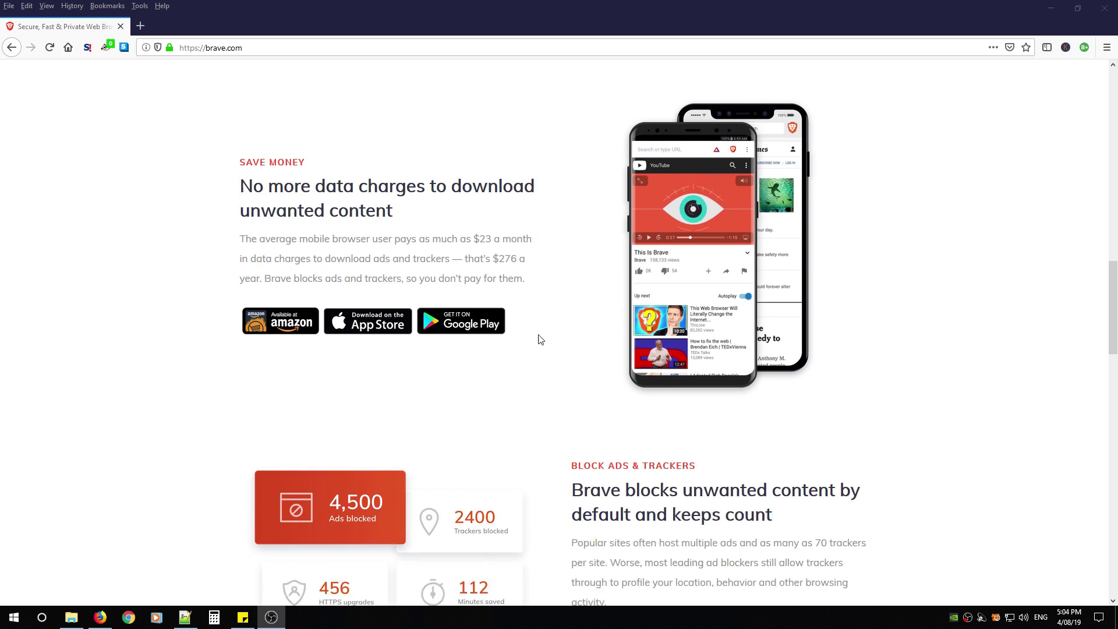
{"action": "scroll", "coordinate": [572, 434], "scroll_direction": "up", "scroll_amount": 10}
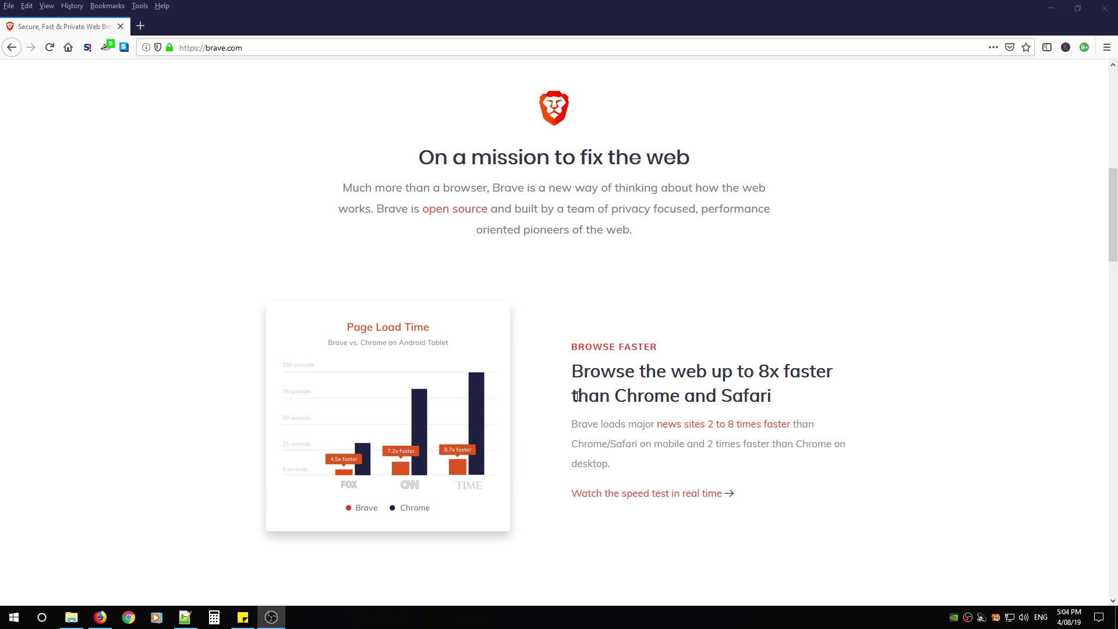
{"action": "scroll", "coordinate": [577, 394], "scroll_direction": "down", "scroll_amount": 3}
{"action": "scroll", "coordinate": [555, 376], "scroll_direction": "up", "scroll_amount": 1}
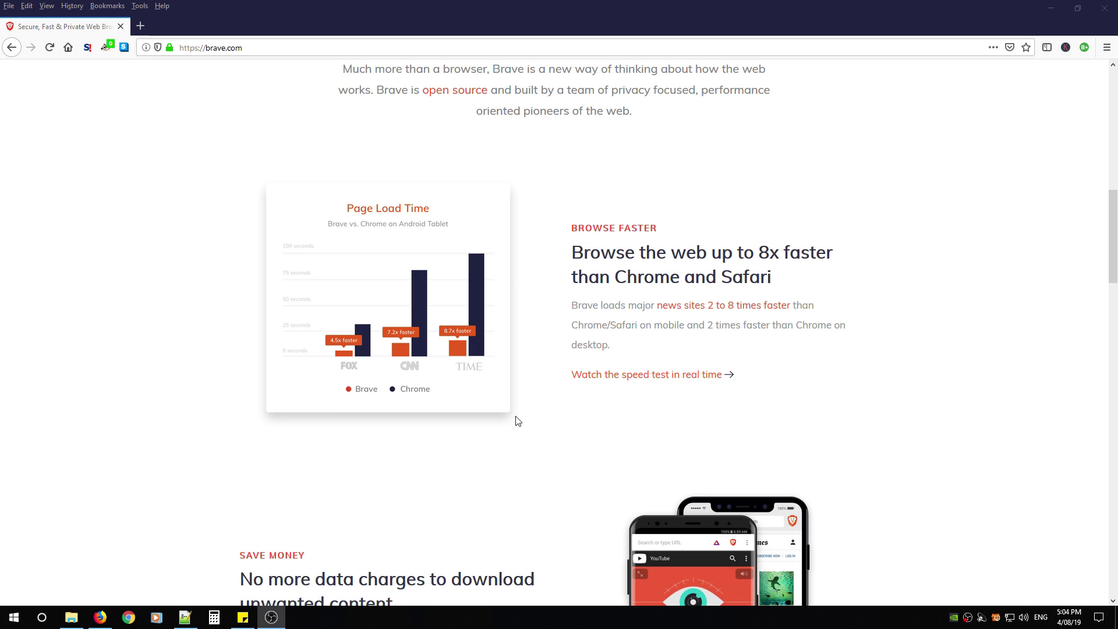
{"action": "scroll", "coordinate": [534, 444], "scroll_direction": "down", "scroll_amount": 5}
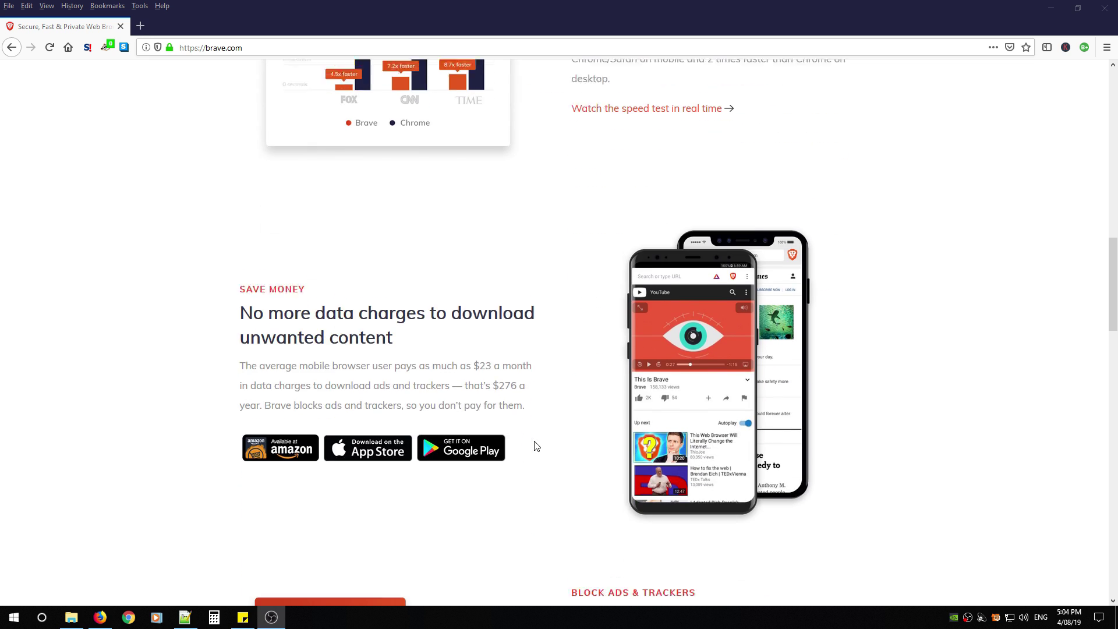
{"action": "left_click_drag", "start_coordinate": [239, 281], "coordinate": [518, 350]}
{"action": "left_click", "coordinate": [527, 358]}
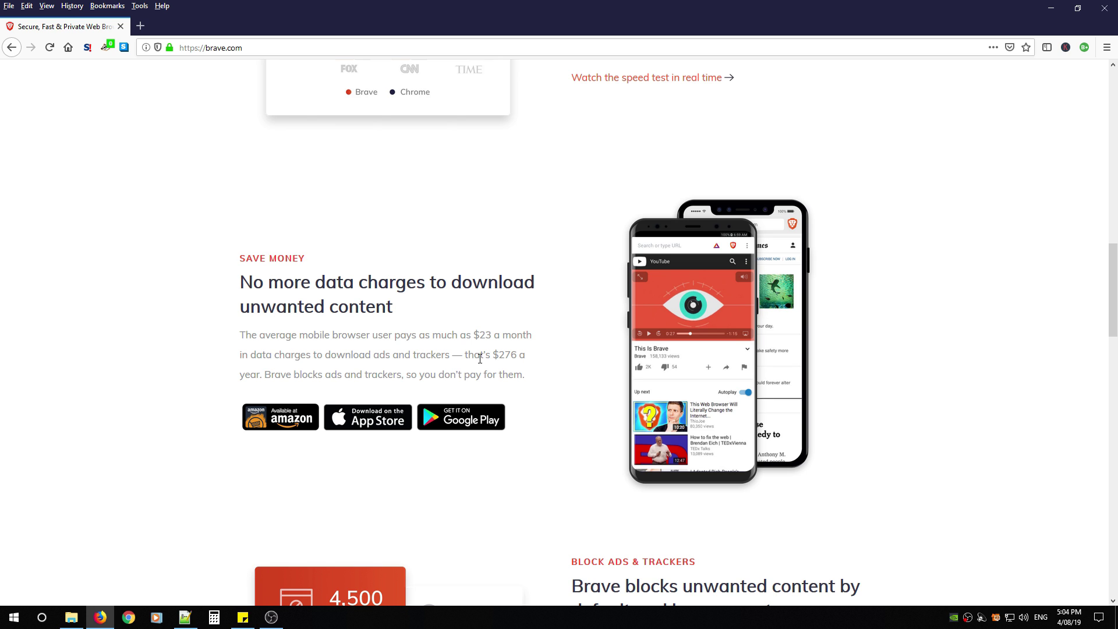
{"action": "scroll", "coordinate": [509, 466], "scroll_direction": "down", "scroll_amount": 4}
{"action": "scroll", "coordinate": [504, 474], "scroll_direction": "down", "scroll_amount": 2}
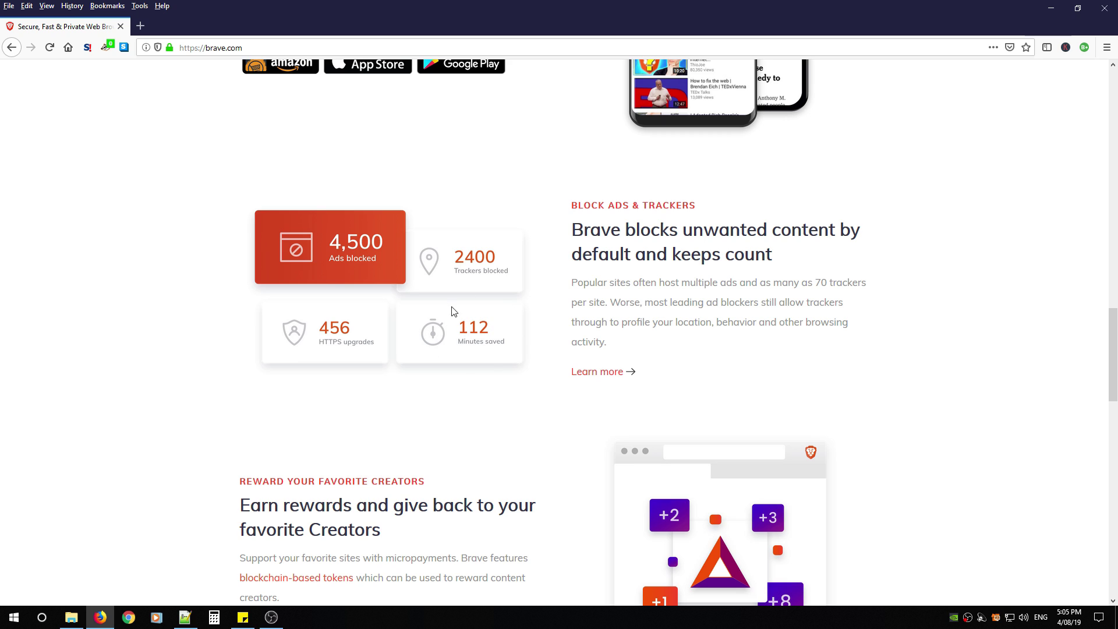
Scroll past Reward Your Favorite Creators and the Shields panel to the purple download banner.
{"action": "scroll", "coordinate": [477, 362], "scroll_direction": "down", "scroll_amount": 3}
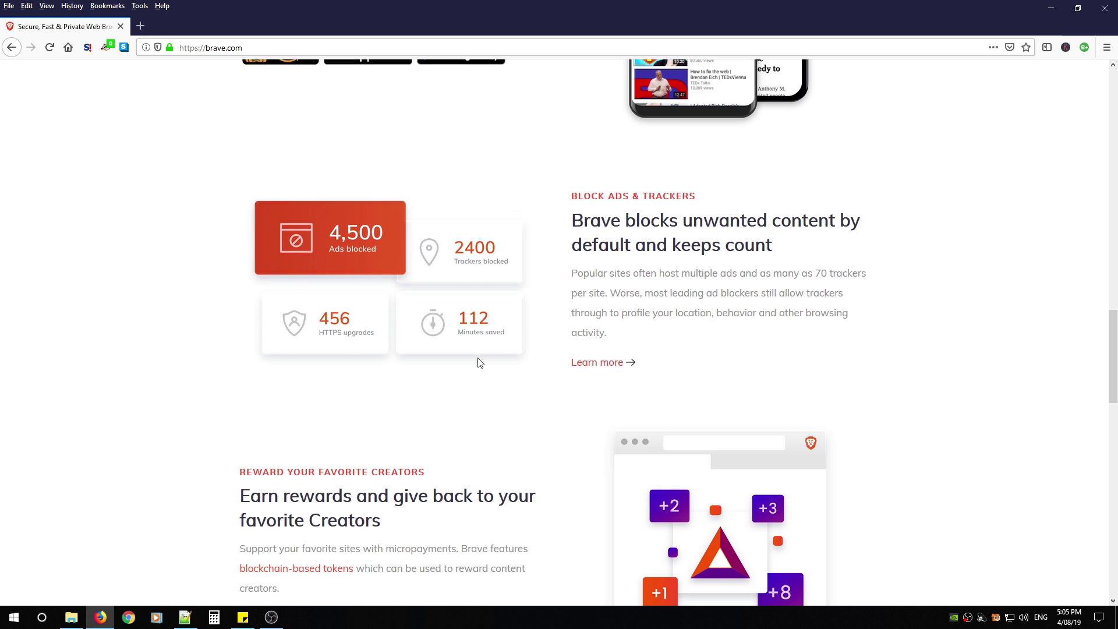
{"action": "scroll", "coordinate": [471, 375], "scroll_direction": "down", "scroll_amount": 3}
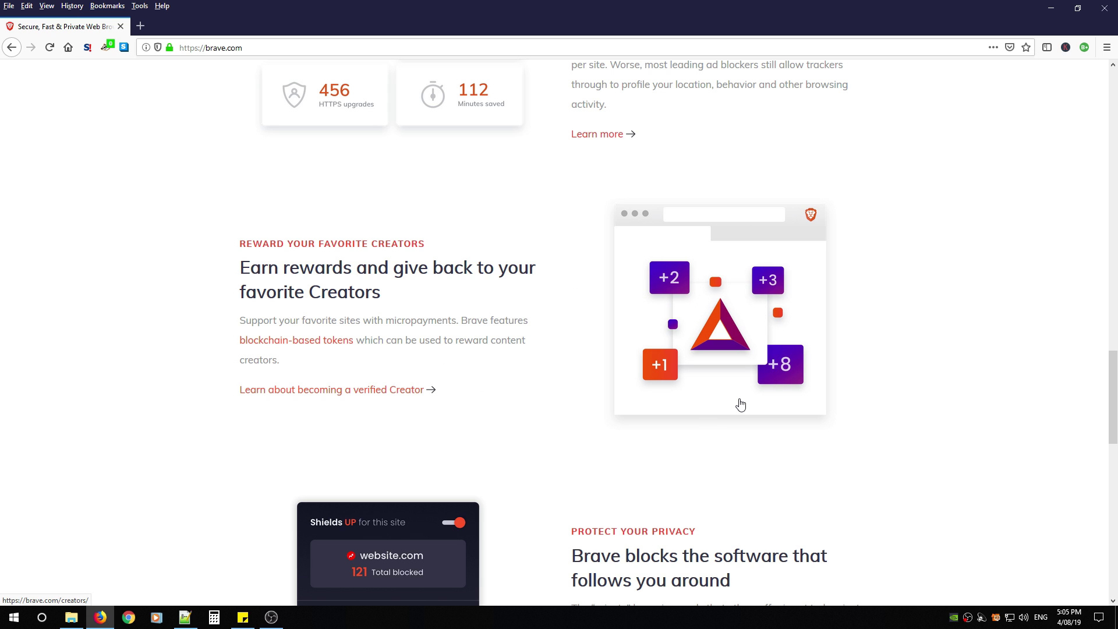
{"action": "scroll", "coordinate": [512, 392], "scroll_direction": "down", "scroll_amount": 7}
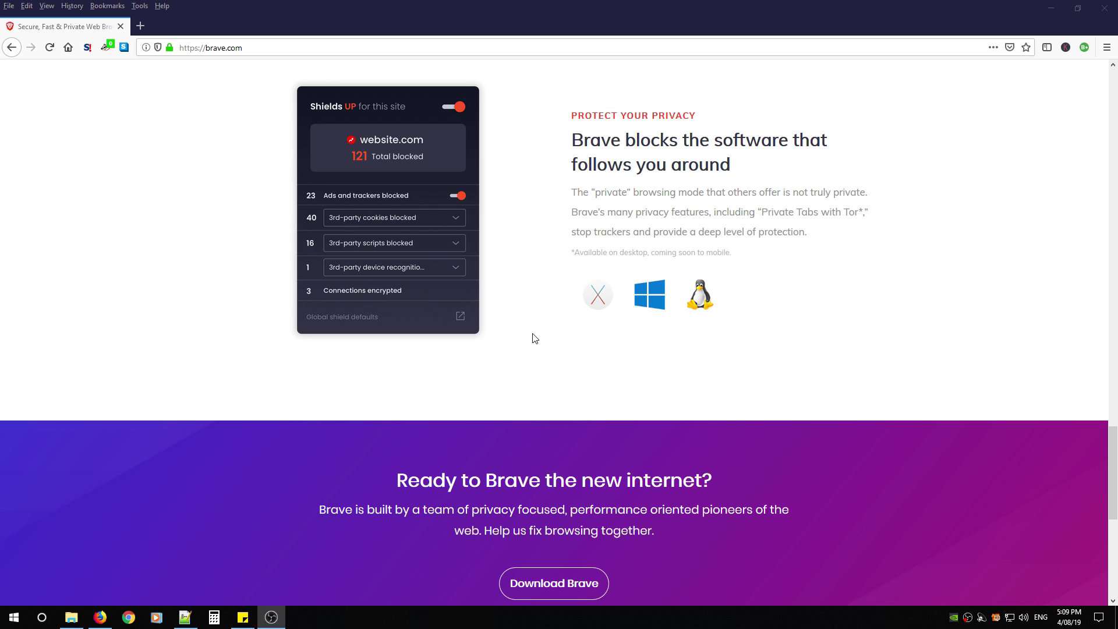
{"action": "scroll", "coordinate": [568, 349], "scroll_direction": "down", "scroll_amount": 1}
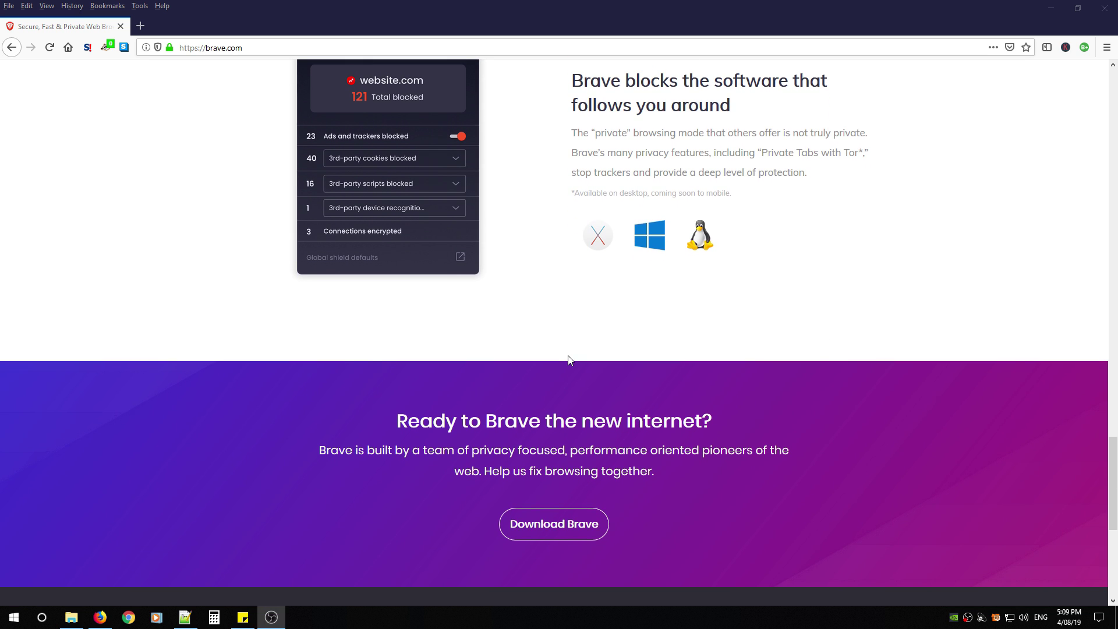
{"action": "scroll", "coordinate": [568, 360], "scroll_direction": "up", "scroll_amount": 1}
{"action": "scroll", "coordinate": [568, 359], "scroll_direction": "down", "scroll_amount": 1}
Open Brave's download page from the Download Brave banner.
{"action": "left_click", "coordinate": [551, 531]}
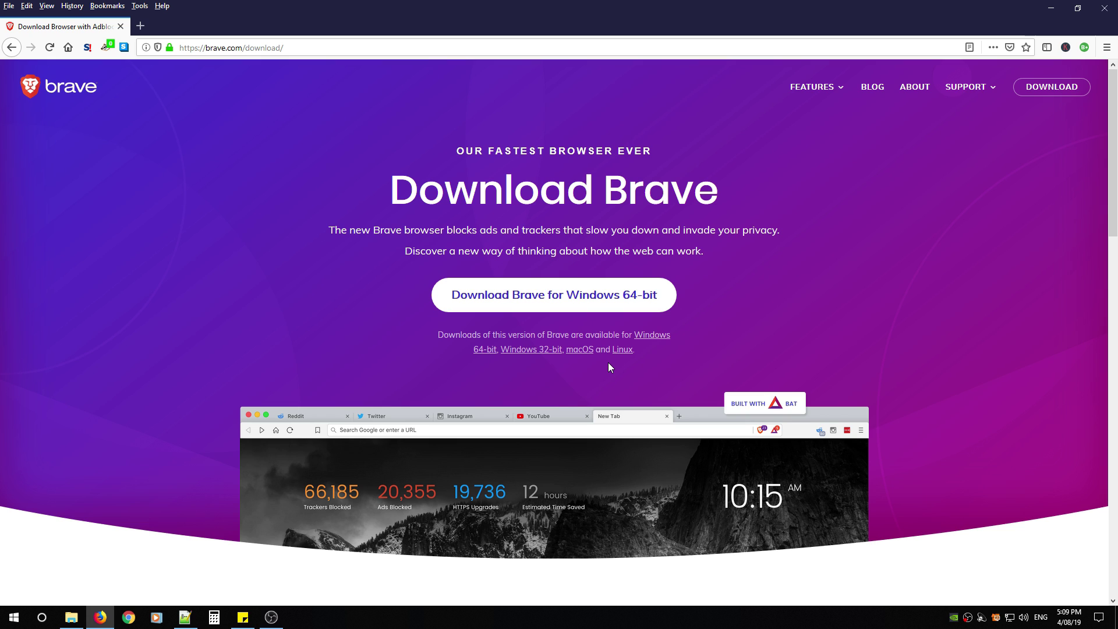
{"action": "scroll", "coordinate": [577, 367], "scroll_direction": "down", "scroll_amount": 15}
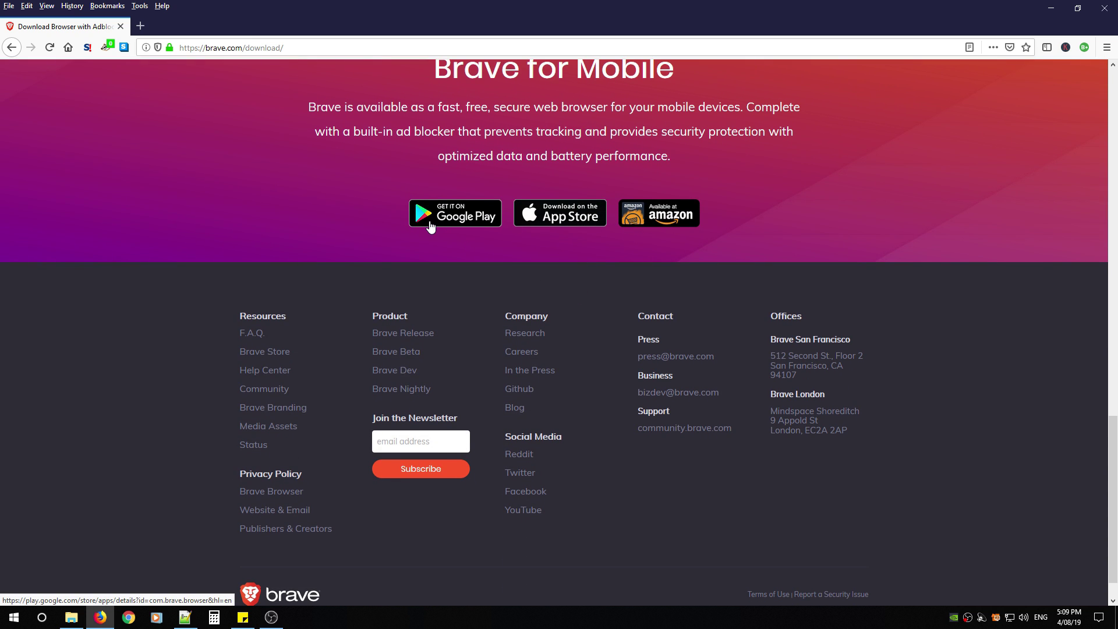
{"action": "scroll", "coordinate": [560, 236], "scroll_direction": "up", "scroll_amount": 15}
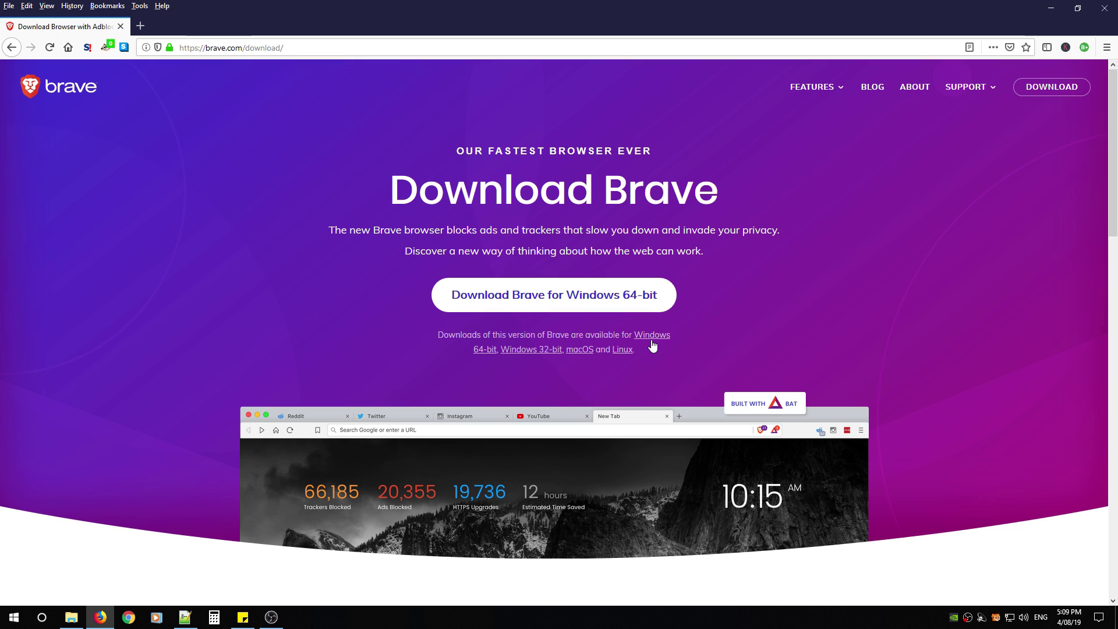
Save the Windows 64-bit BraveBrowserSetup.exe installer into the Downloads folder.
{"action": "left_click", "coordinate": [545, 297]}
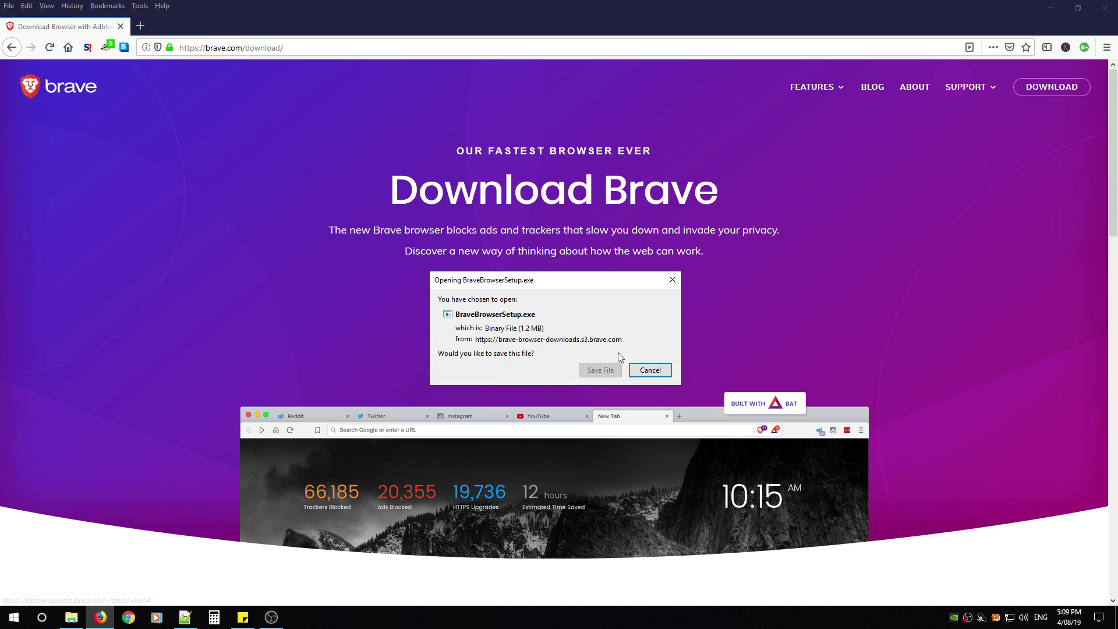
{"action": "left_click", "coordinate": [599, 371]}
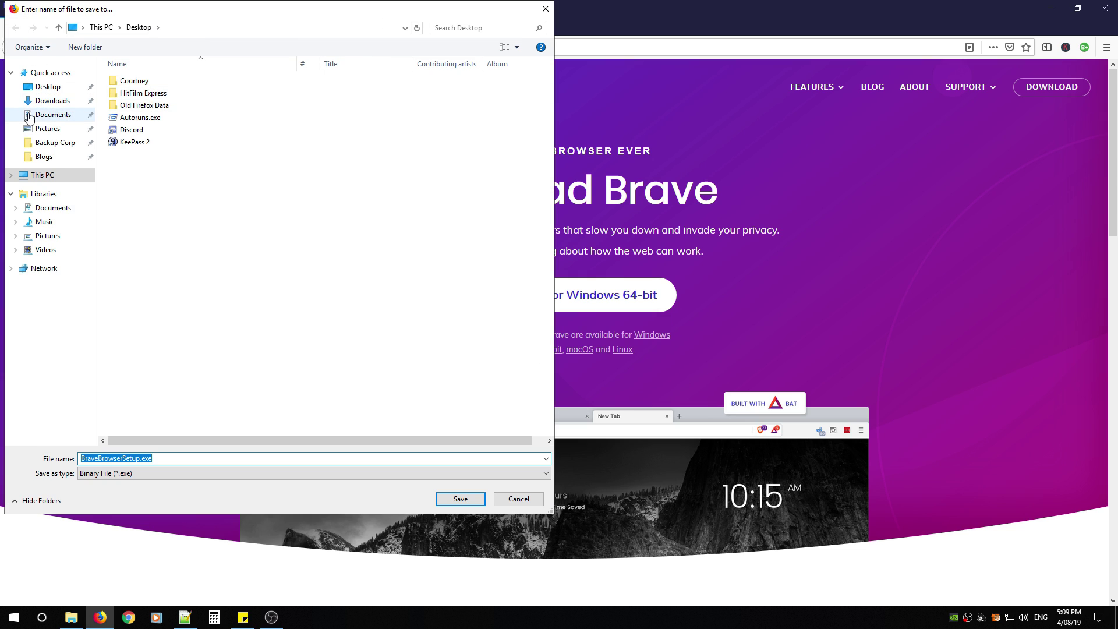
{"action": "left_click", "coordinate": [51, 100]}
{"action": "double_click", "coordinate": [138, 91]}
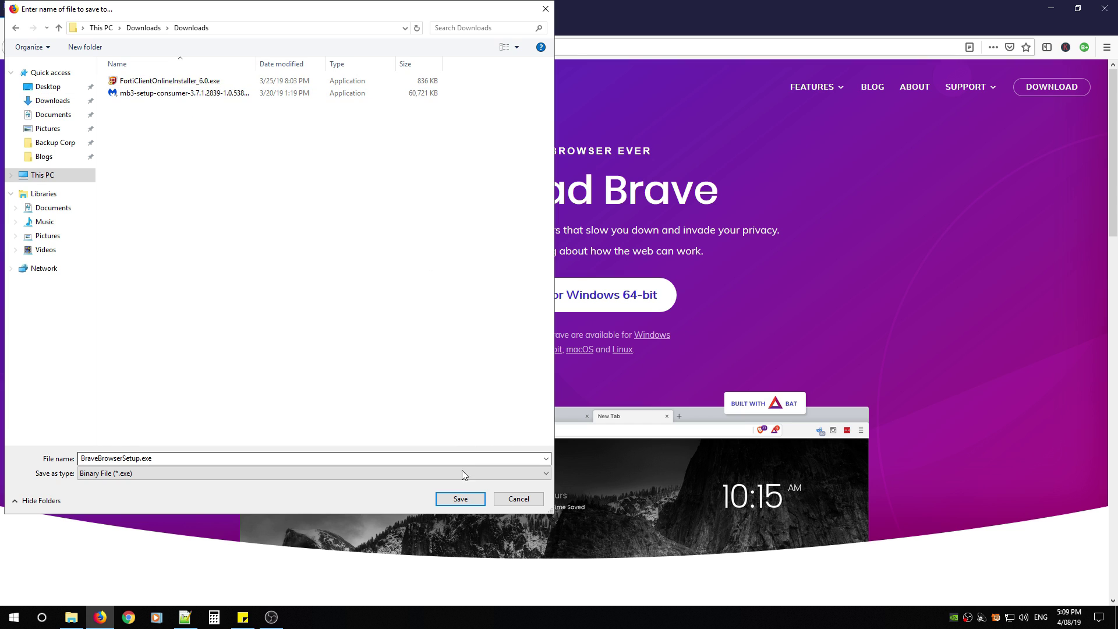
{"action": "left_click", "coordinate": [460, 499]}
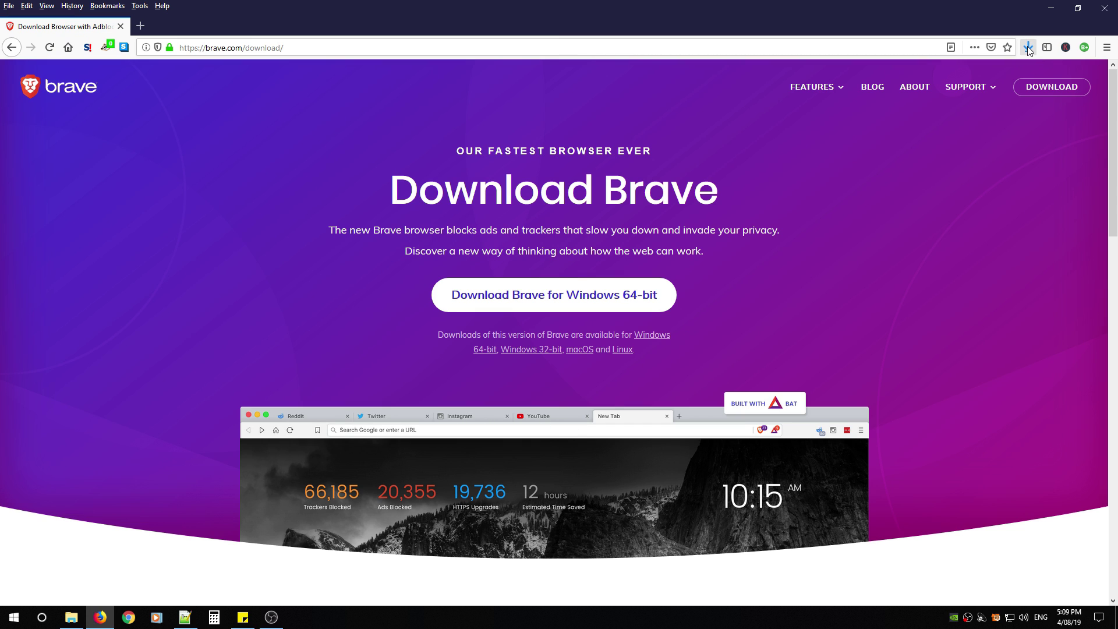
Show the Firefox downloads list to run BraveBrowserSetup.exe.
{"action": "left_click", "coordinate": [1027, 46]}
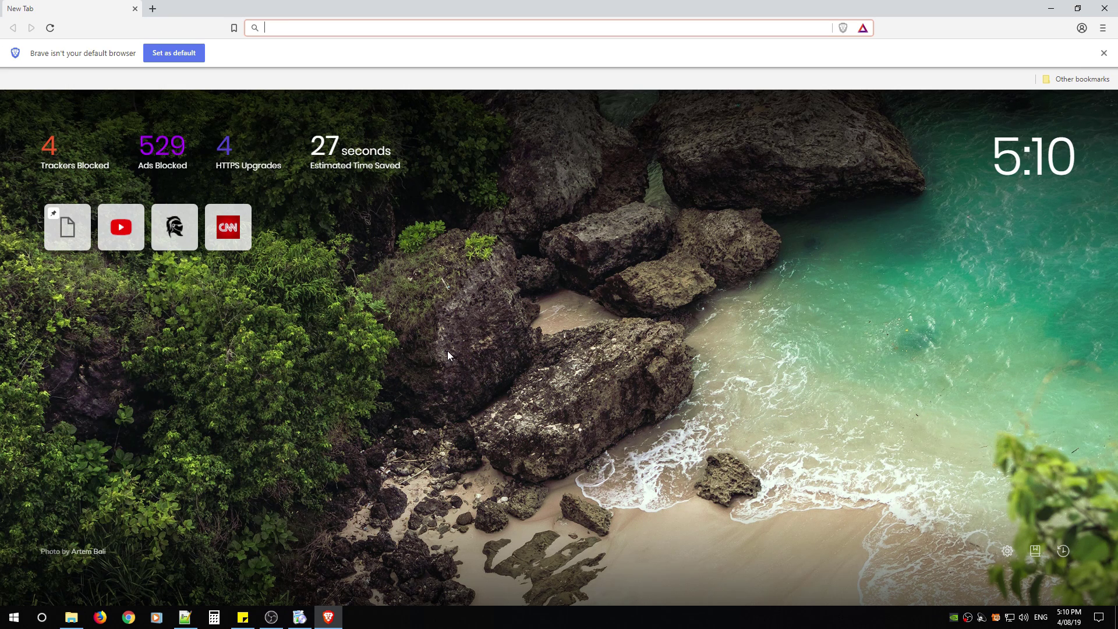
Dismiss Brave's installation-complete message and select the address bar.
{"action": "left_click", "coordinate": [299, 618]}
{"action": "left_click", "coordinate": [716, 370]}
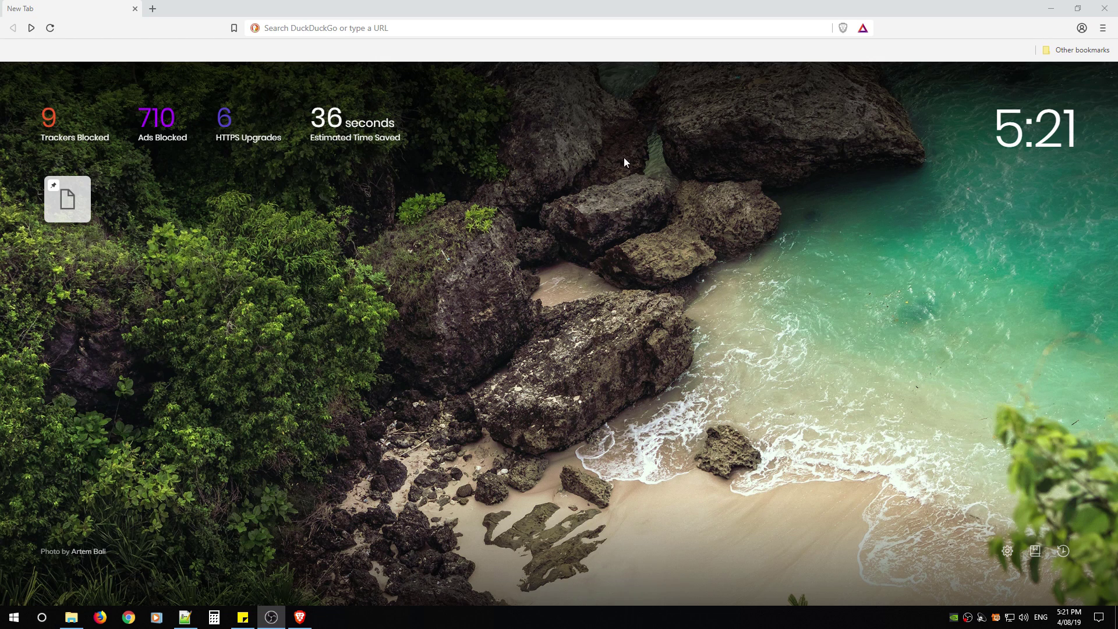
{"action": "left_click", "coordinate": [301, 27]}
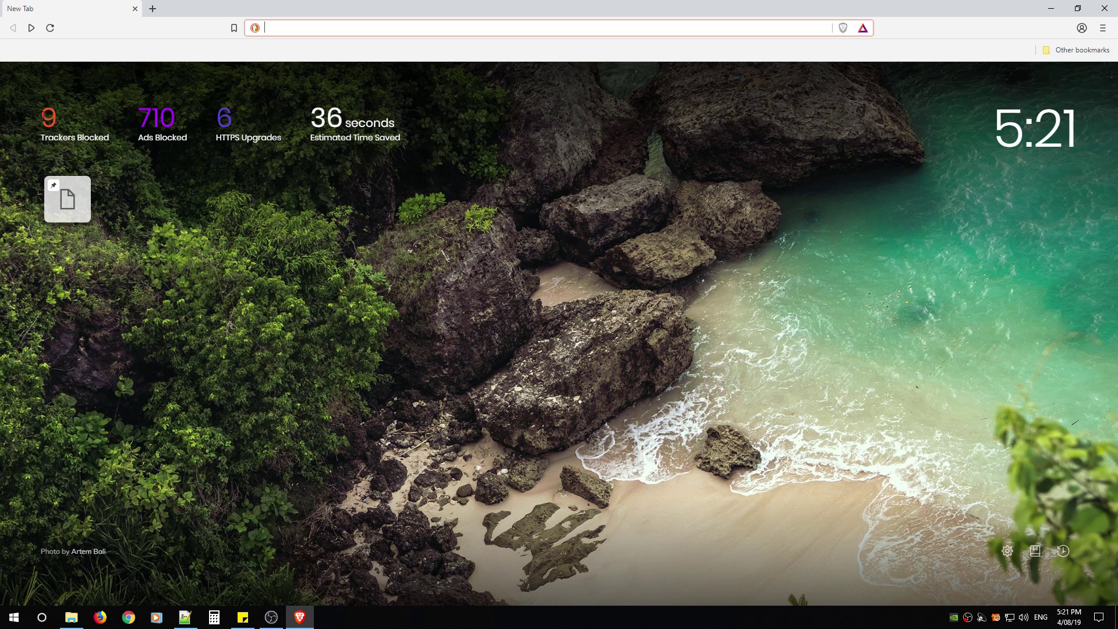
Highlight the New Tab stats, including 6 HTTPS upgrades and 36 seconds saved.
{"action": "left_click_drag", "start_coordinate": [34, 113], "coordinate": [453, 126]}
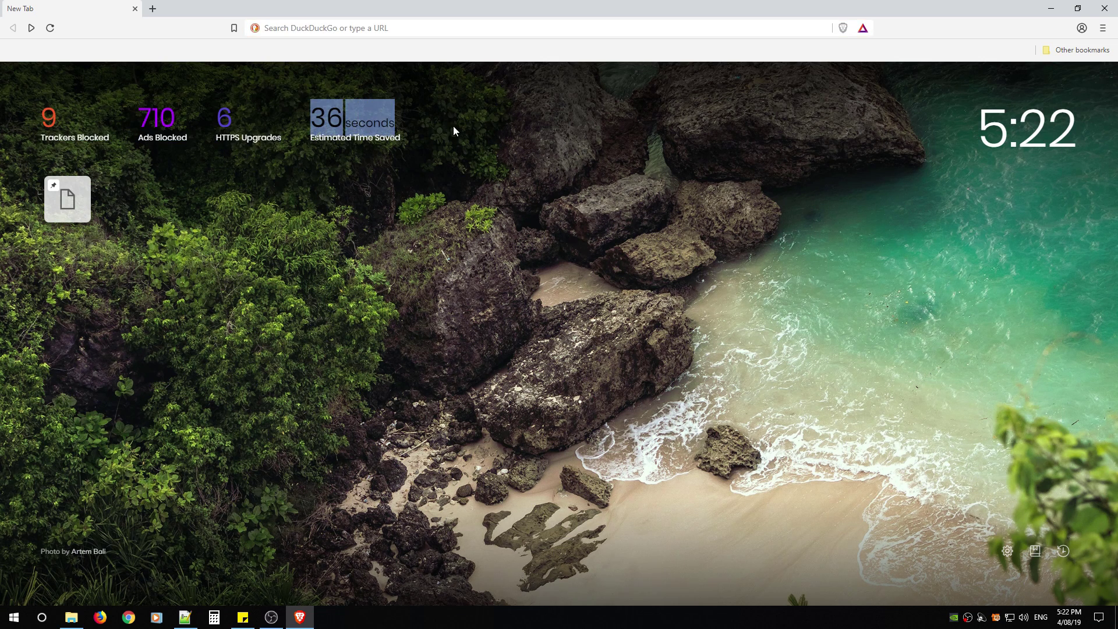
{"action": "left_click", "coordinate": [57, 119]}
{"action": "left_click_drag", "start_coordinate": [133, 116], "coordinate": [407, 123]}
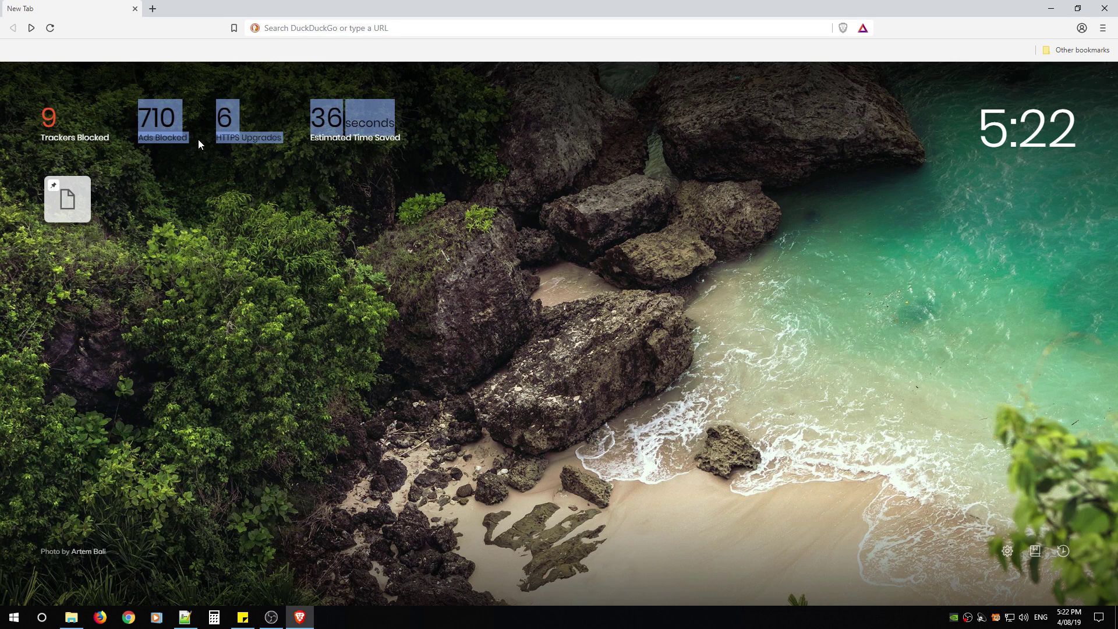
{"action": "left_click_drag", "start_coordinate": [213, 116], "coordinate": [289, 147]}
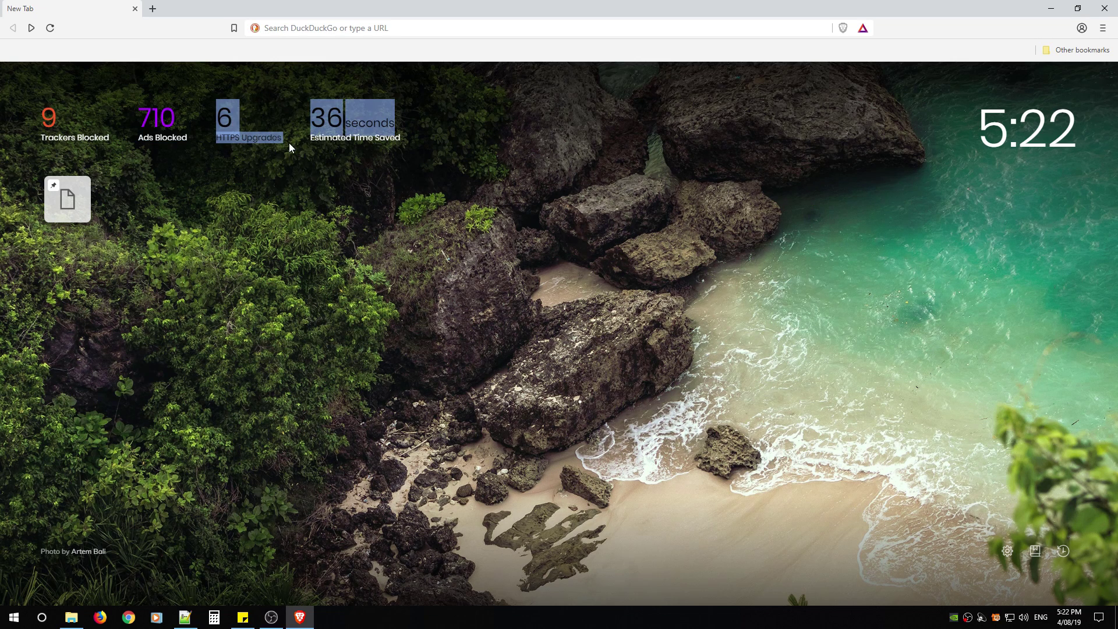
{"action": "left_click", "coordinate": [260, 148]}
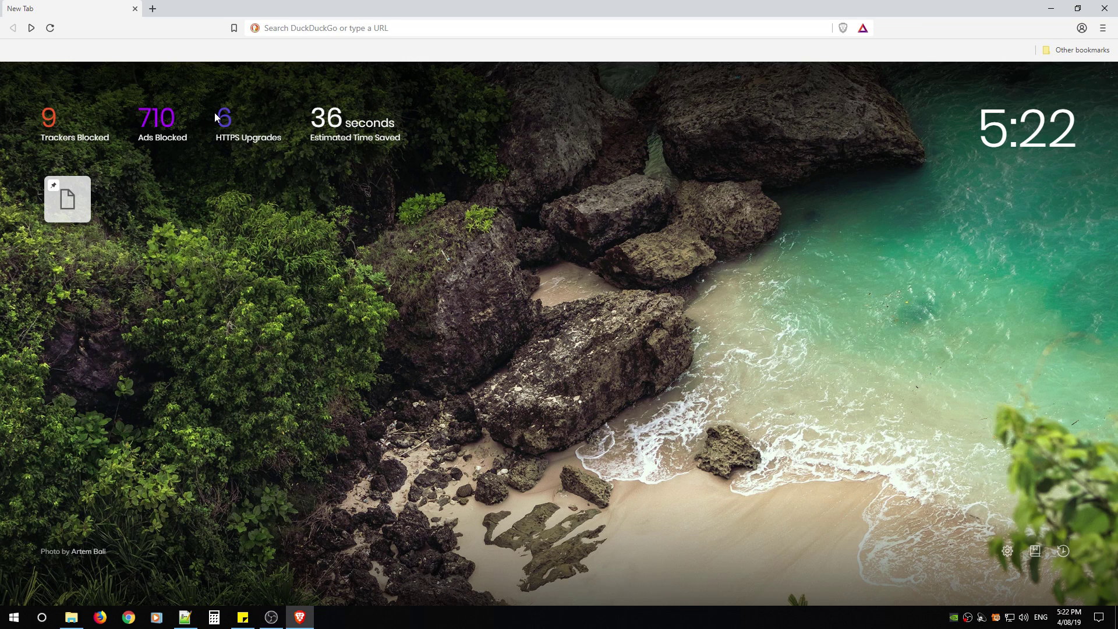
{"action": "left_click_drag", "start_coordinate": [281, 140], "coordinate": [216, 117]}
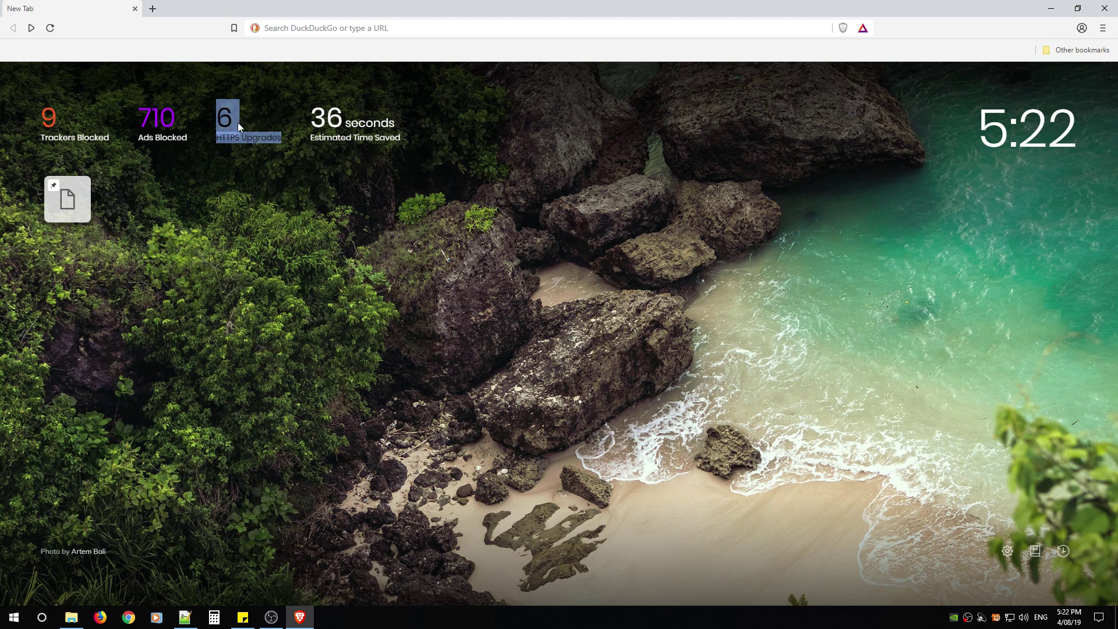
{"action": "left_click_drag", "start_coordinate": [306, 131], "coordinate": [364, 162]}
{"action": "left_click", "coordinate": [321, 114]}
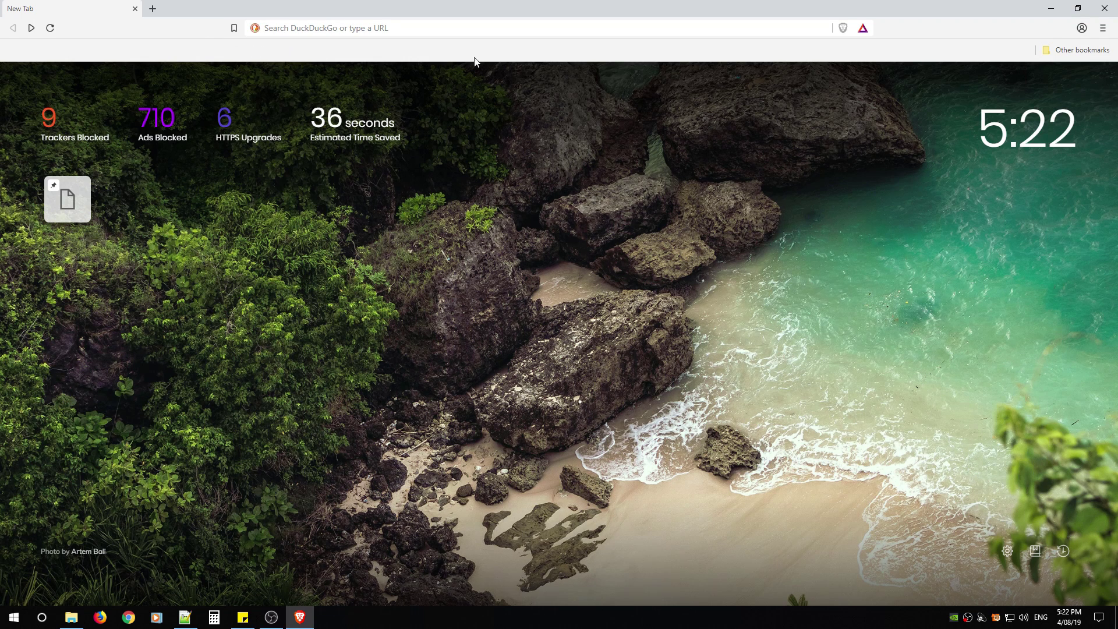
Hide the always-on bookmarks bar and remove the pinned top-site tile.
{"action": "right_click", "coordinate": [1067, 53]}
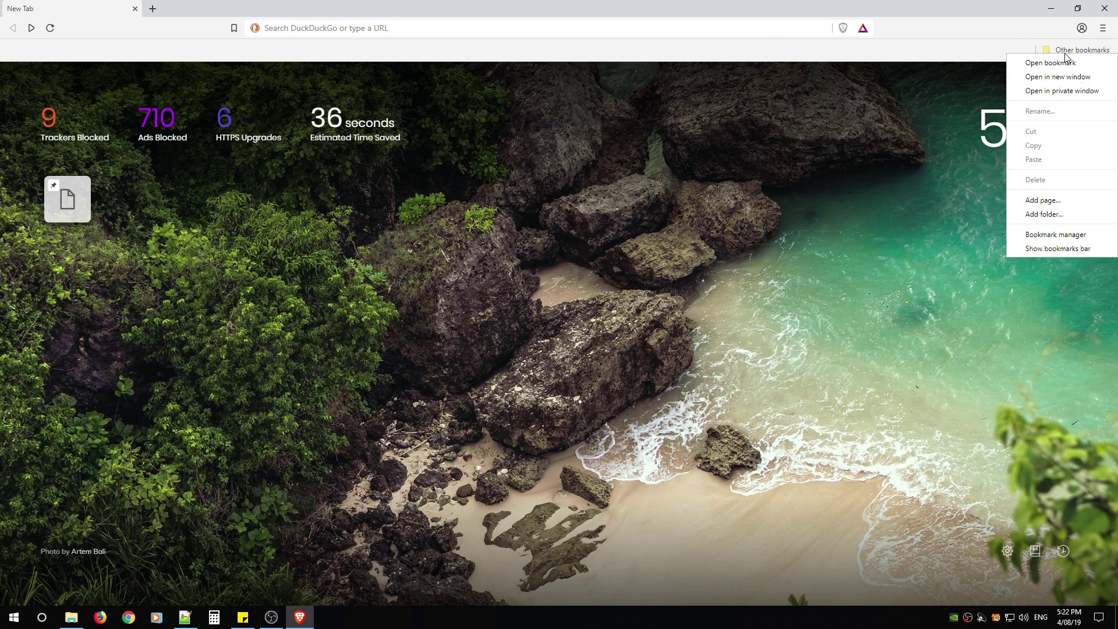
{"action": "left_click", "coordinate": [1046, 249]}
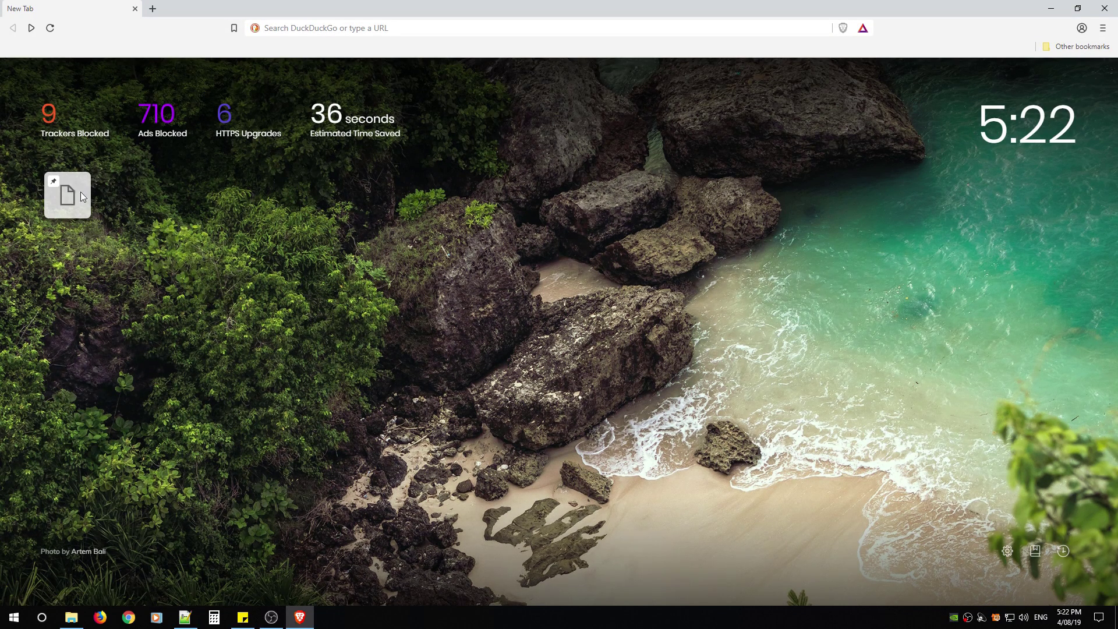
{"action": "mouse_move", "coordinate": [82, 196]}
{"action": "left_click", "coordinate": [82, 185]}
Search 'yahoo finance' and open the Yahoo Finance site from the results.
{"action": "left_click", "coordinate": [371, 28]}
{"action": "type", "text": "yahoo finance"}
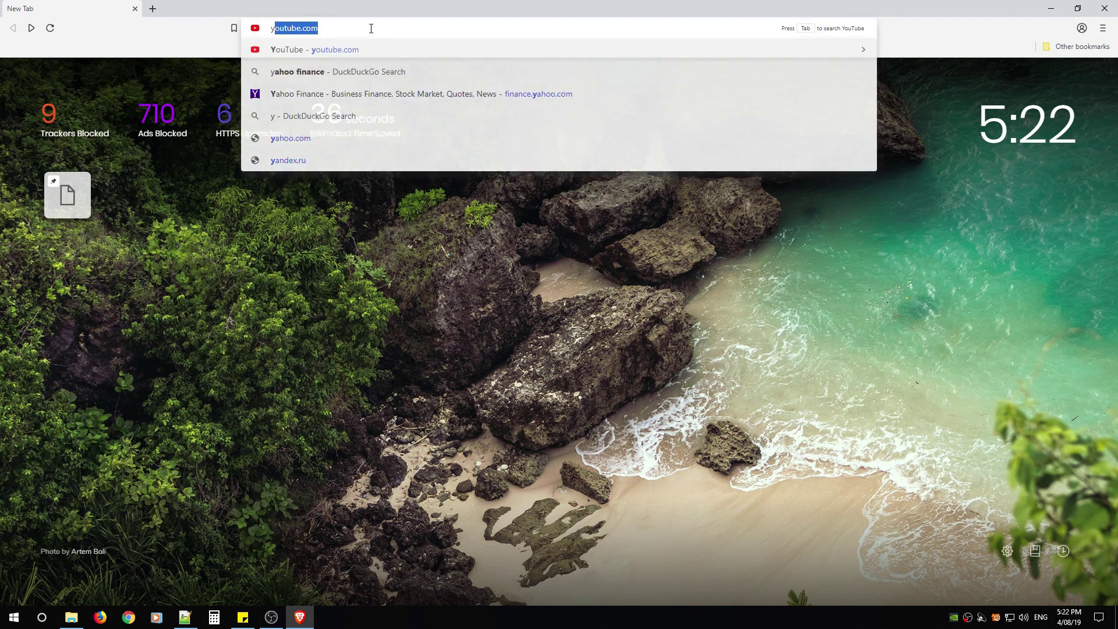
{"action": "key", "text": "Return"}
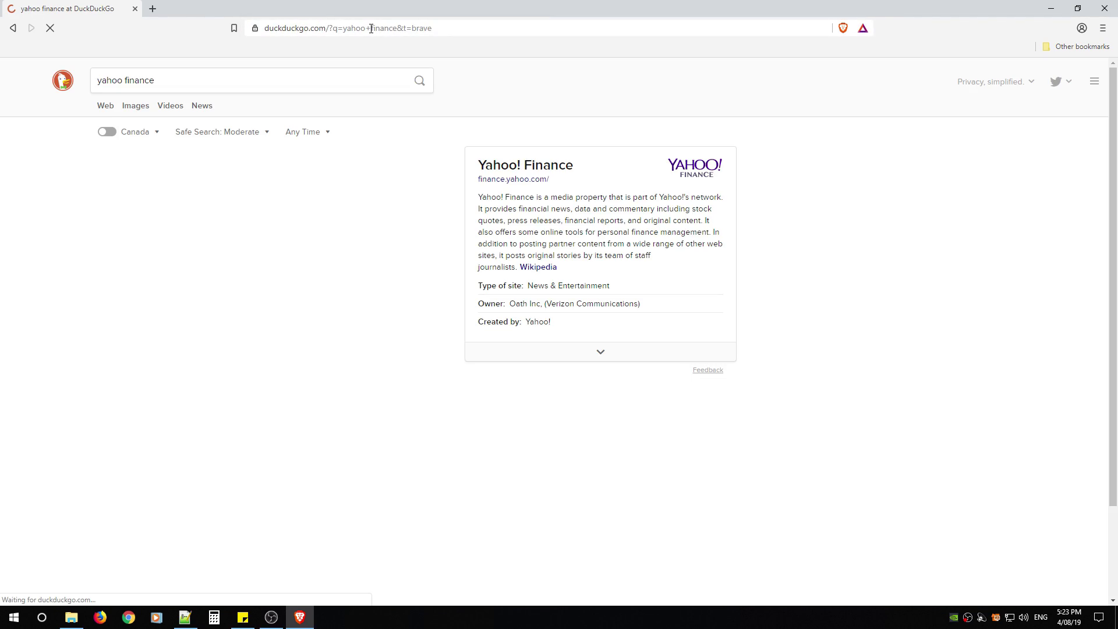
{"action": "left_click", "coordinate": [205, 223]}
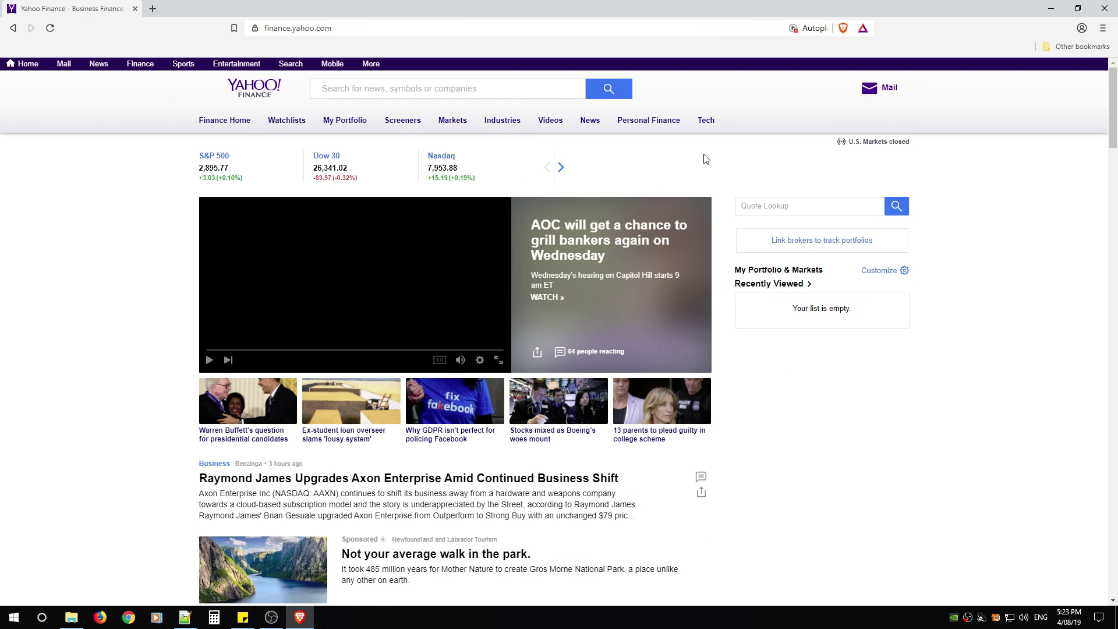
Enable ad and tracker blocking in Shields and review the 45 blocked items.
{"action": "left_click", "coordinate": [842, 29]}
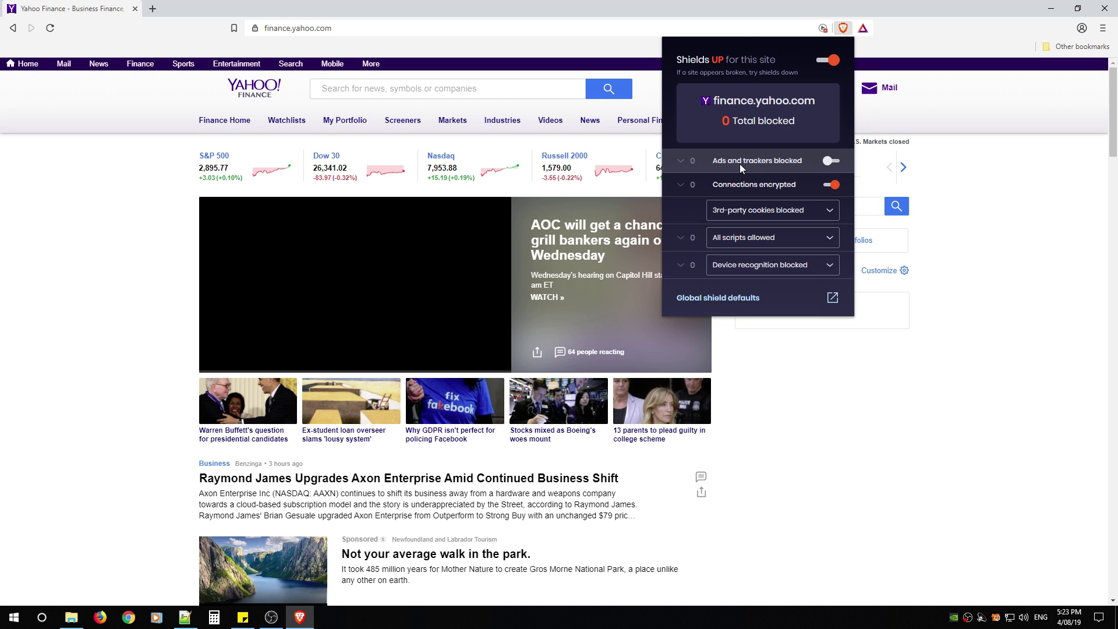
{"action": "left_click", "coordinate": [831, 161]}
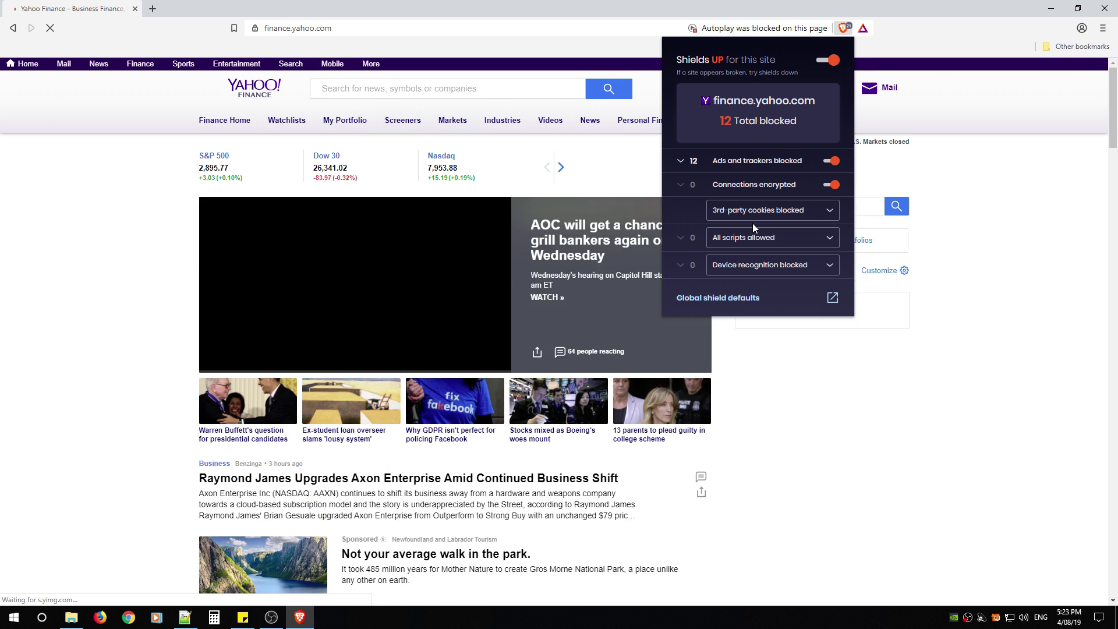
{"action": "key", "text": "Escape"}
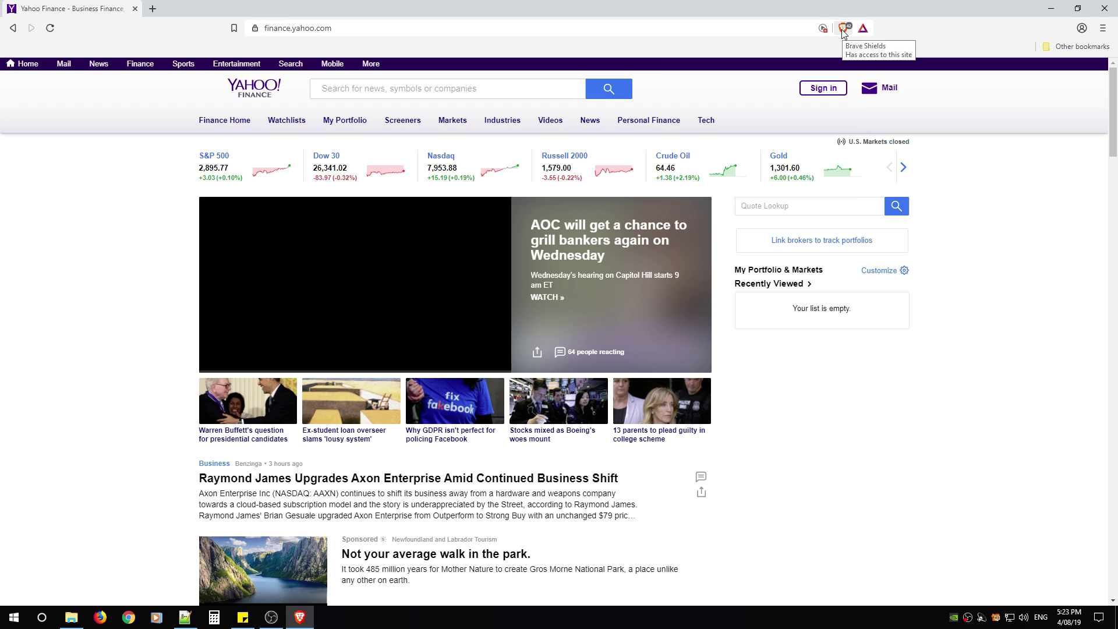
{"action": "left_click", "coordinate": [843, 34]}
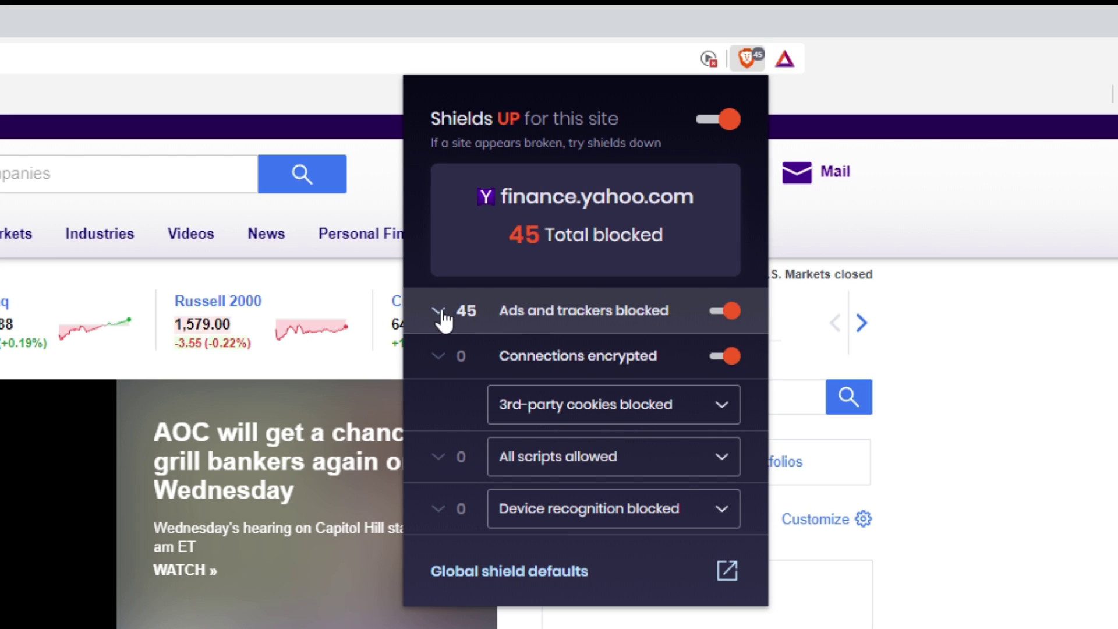
{"action": "left_click", "coordinate": [438, 318]}
{"action": "left_click", "coordinate": [438, 173]}
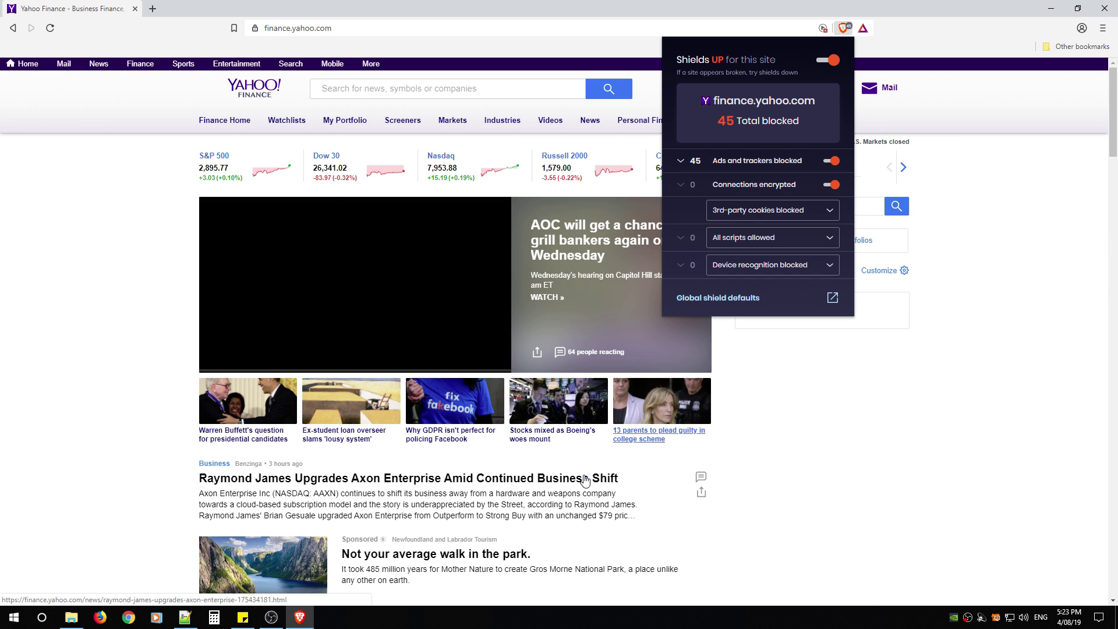
{"action": "left_click", "coordinate": [833, 61]}
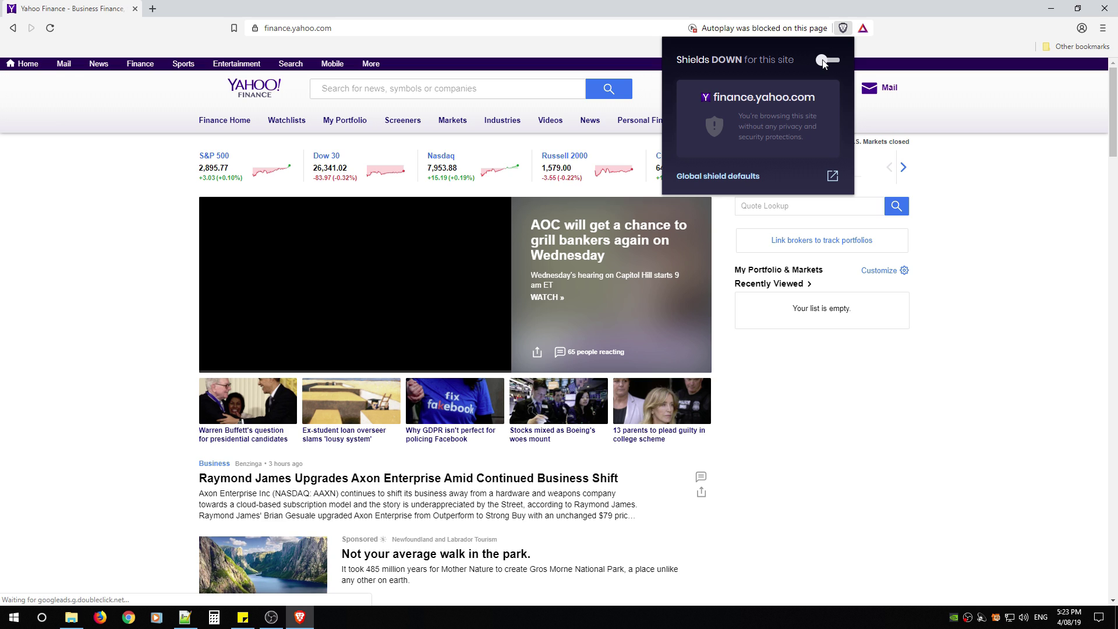
{"action": "left_click", "coordinate": [827, 60]}
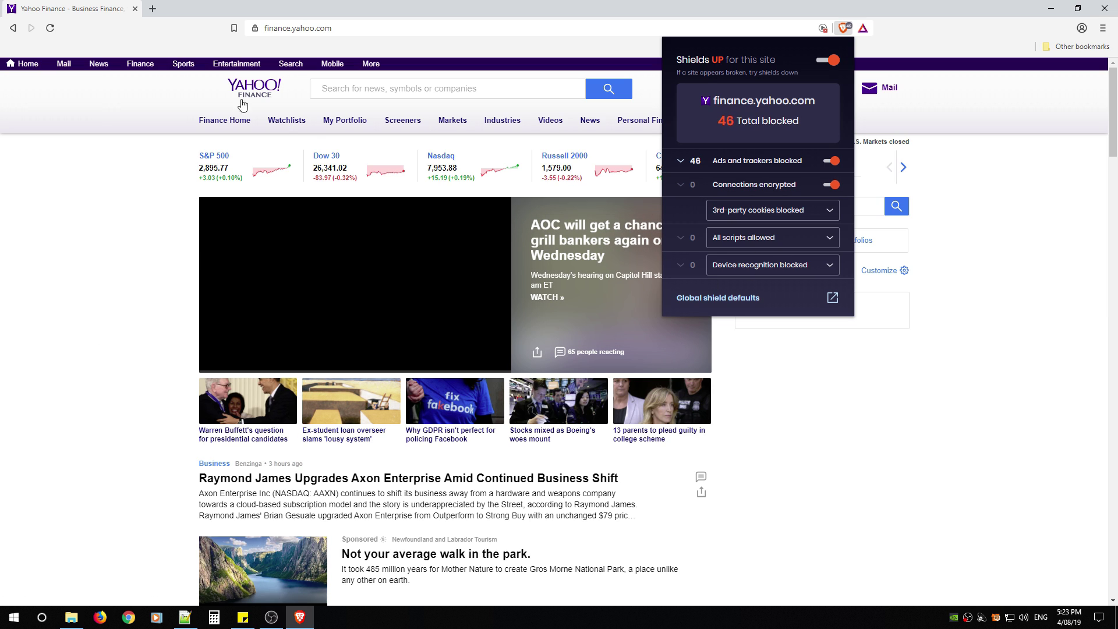
{"action": "left_click", "coordinate": [255, 28]}
{"action": "left_click", "coordinate": [72, 300]}
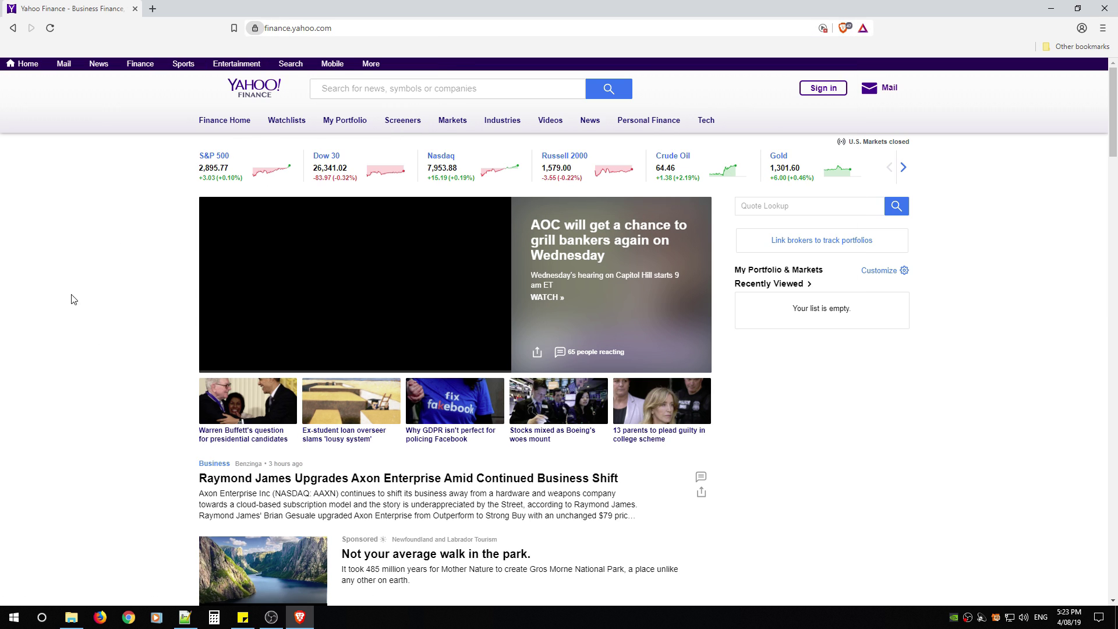
{"action": "left_click", "coordinate": [842, 28]}
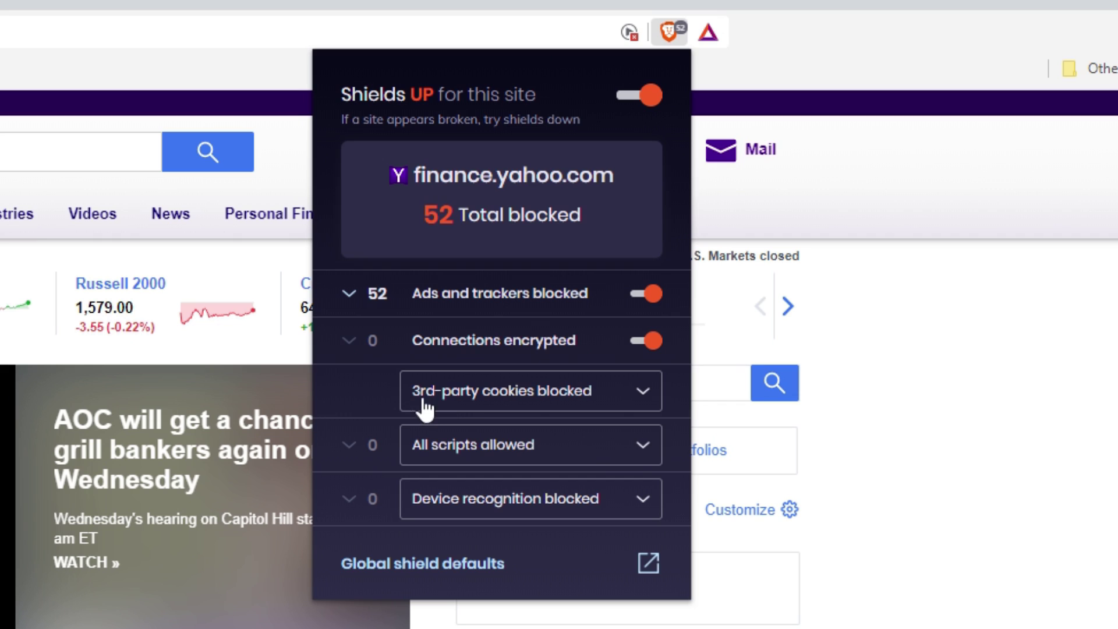
In Shields, keep only third-party cookies blocked and all scripts allowed.
{"action": "left_click", "coordinate": [505, 391]}
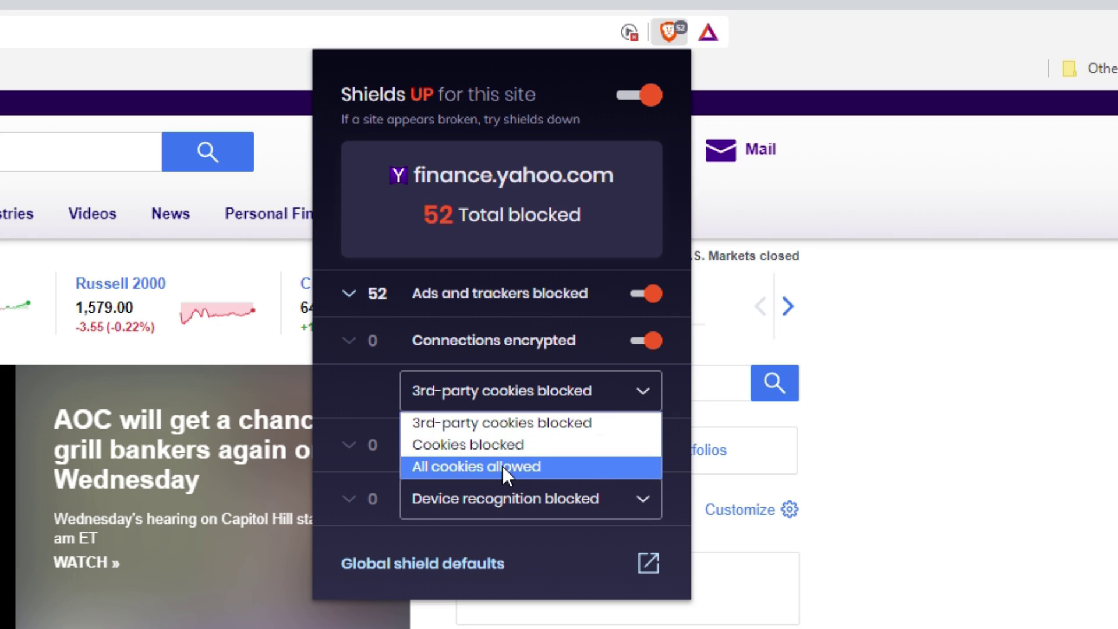
{"action": "left_click", "coordinate": [469, 424]}
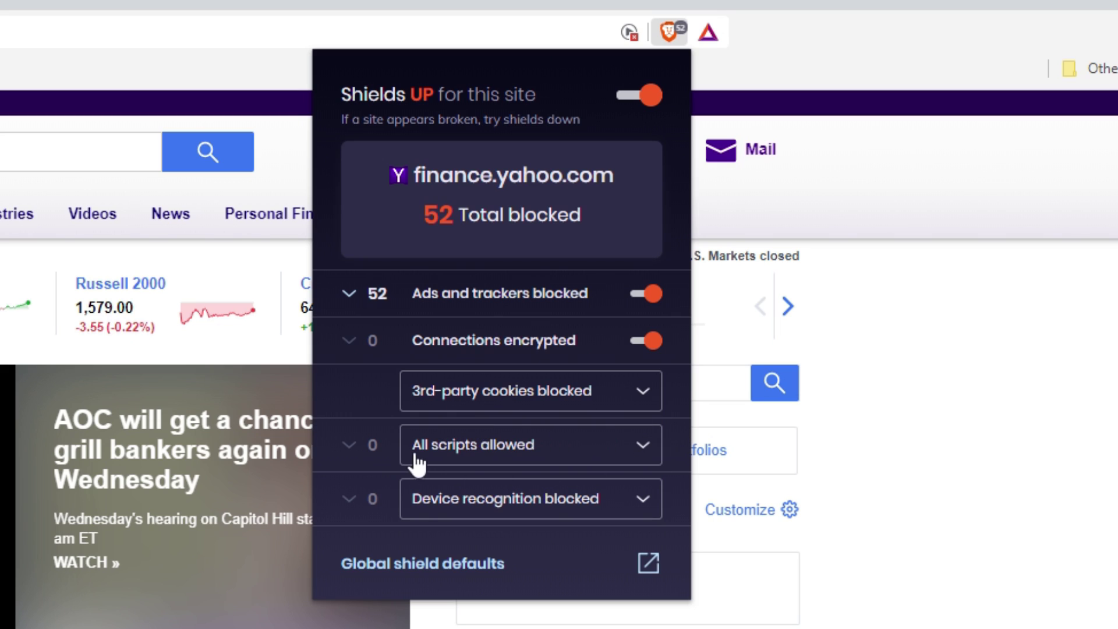
{"action": "left_click", "coordinate": [472, 446]}
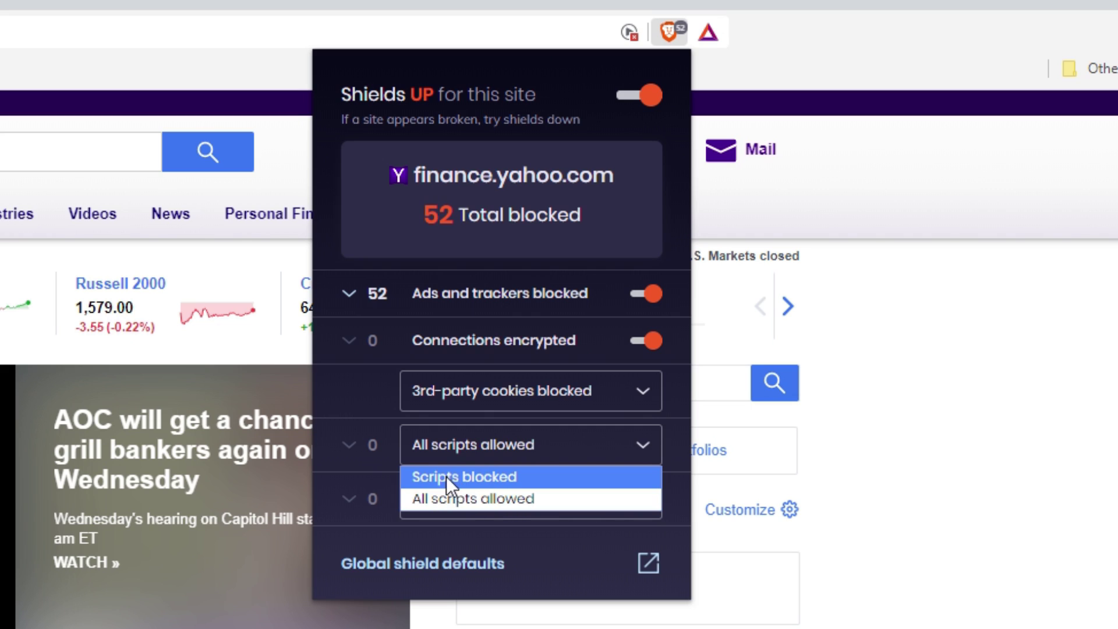
{"action": "left_click", "coordinate": [368, 385]}
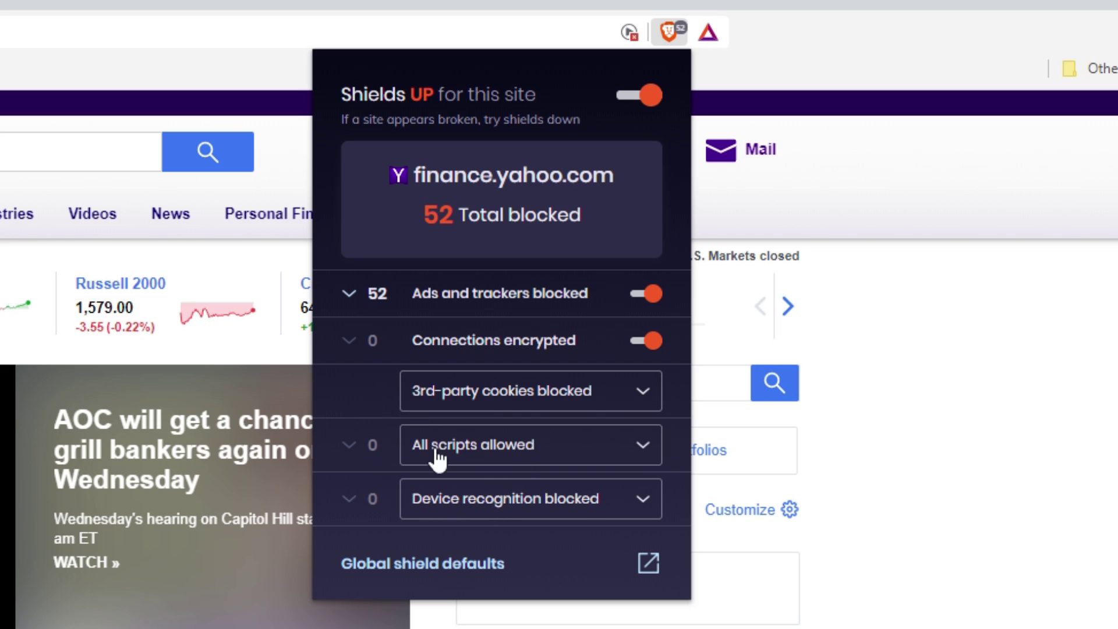
{"action": "left_click", "coordinate": [463, 449]}
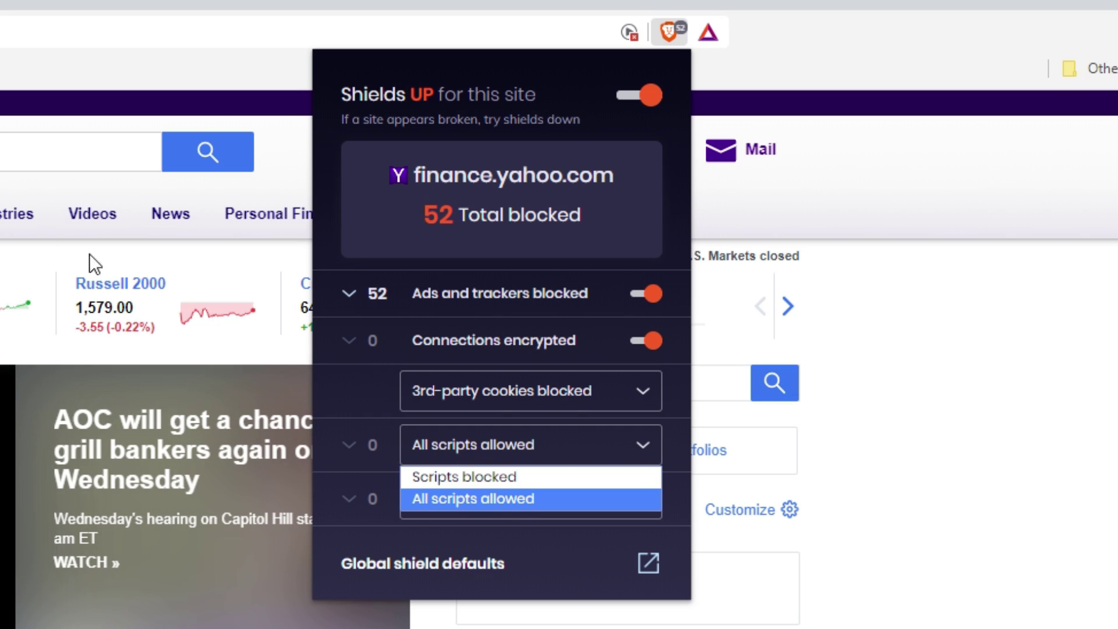
{"action": "left_click", "coordinate": [385, 393]}
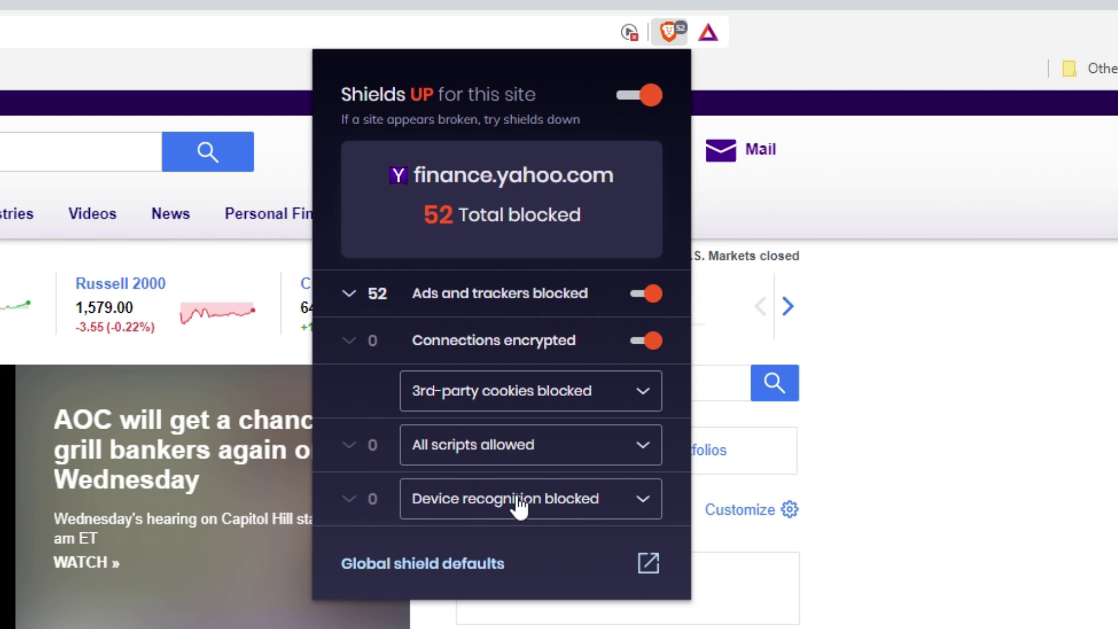
Try 3rd-party-only device recognition blocking, then switch back to blocking all device recognition.
{"action": "left_click", "coordinate": [564, 508]}
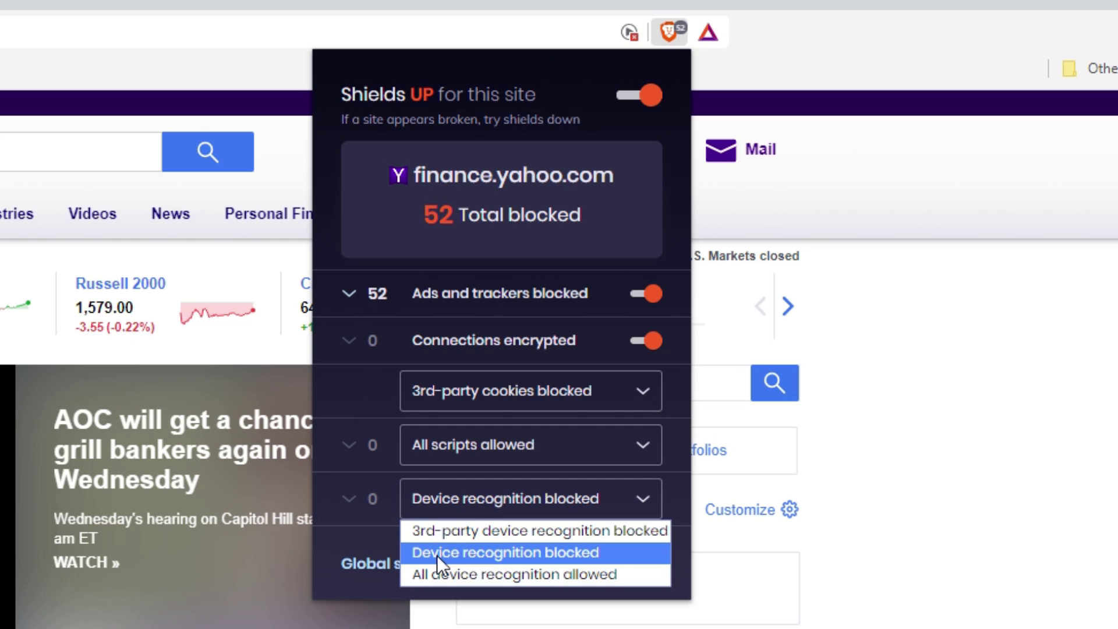
{"action": "left_click", "coordinate": [517, 552]}
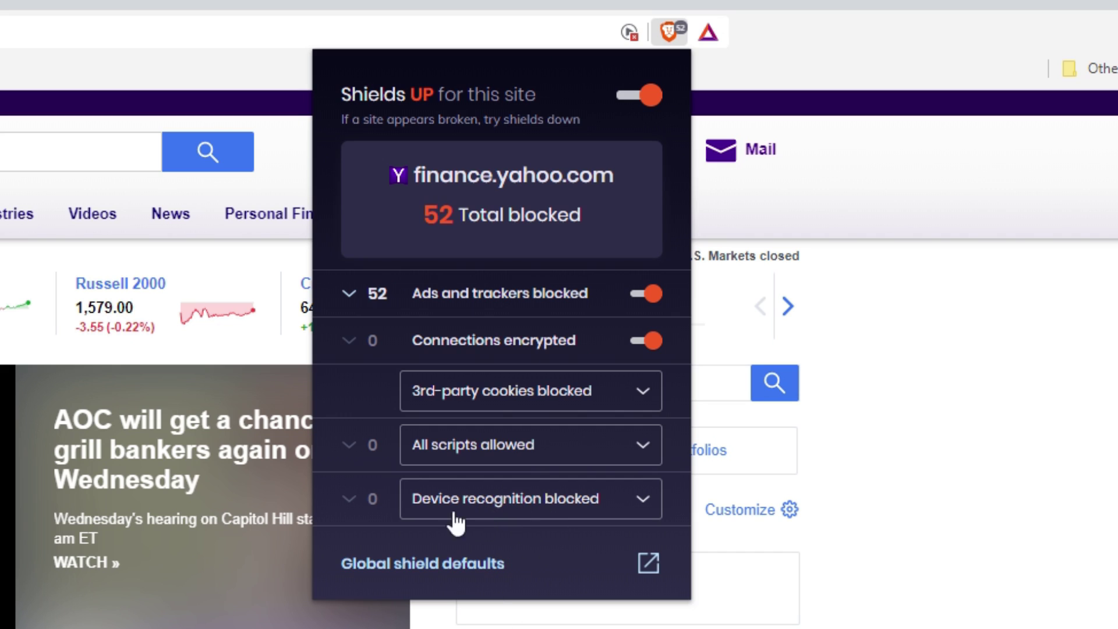
{"action": "left_click", "coordinate": [536, 508]}
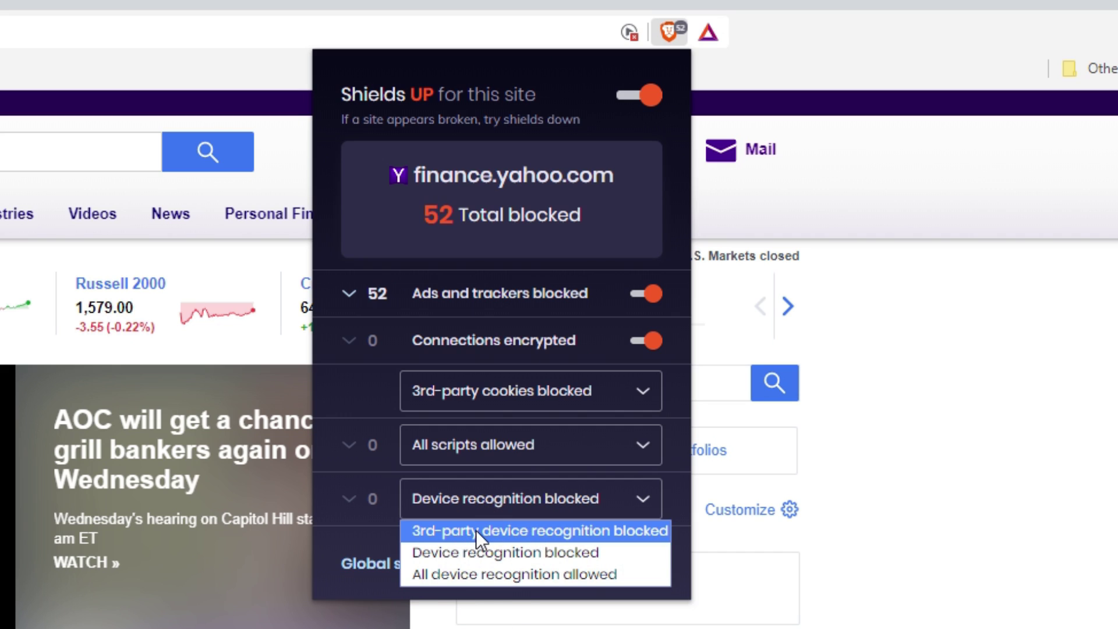
{"action": "left_click", "coordinate": [612, 530]}
{"action": "left_click", "coordinate": [516, 512]}
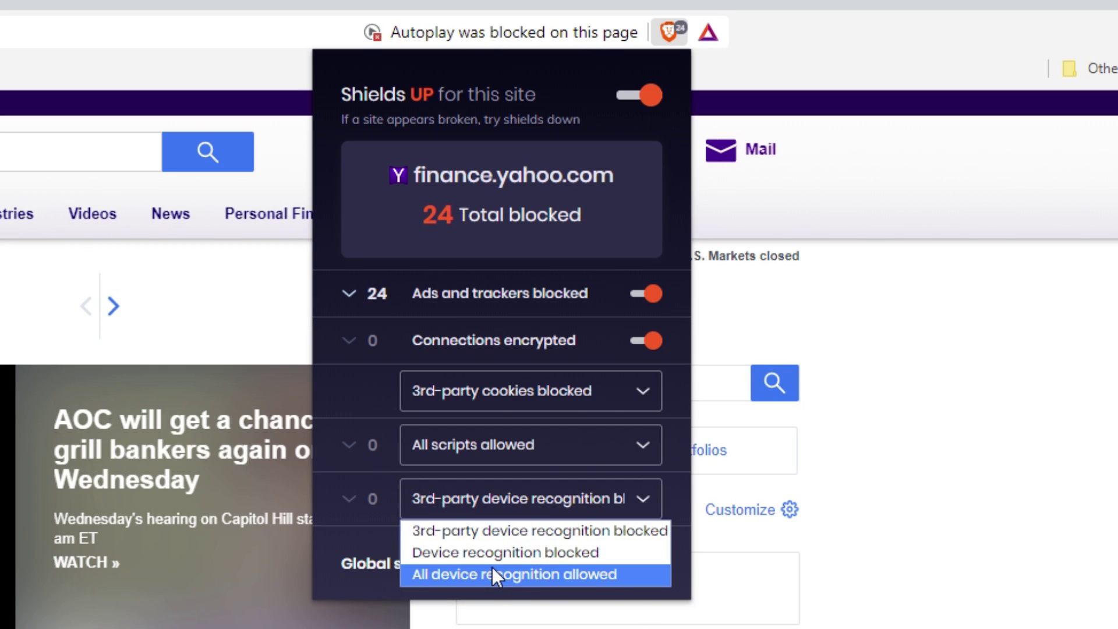
{"action": "left_click", "coordinate": [505, 552]}
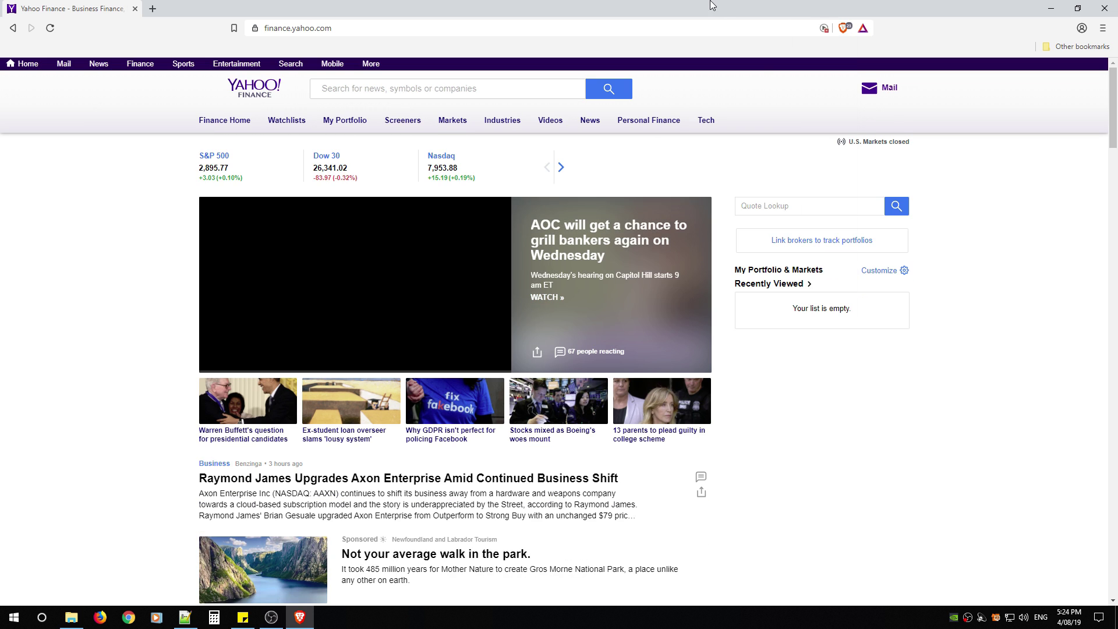
Visit cnn.com and view what Shields blocked there.
{"action": "left_click", "coordinate": [842, 28]}
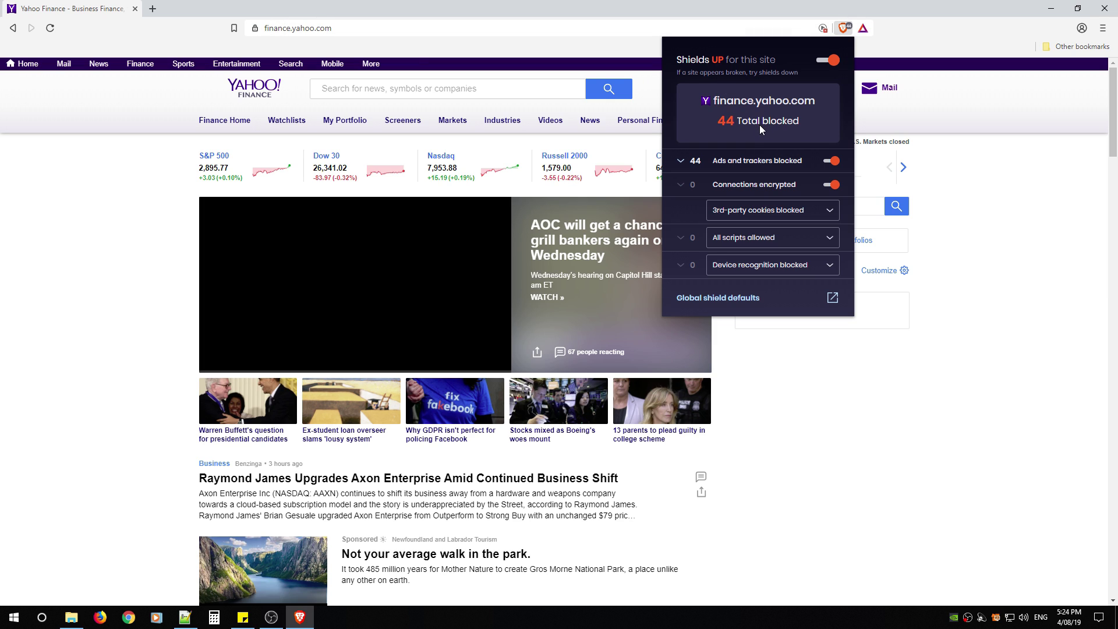
{"action": "left_click", "coordinate": [347, 28]}
{"action": "type", "text": "cnn"}
{"action": "key", "text": "Return"}
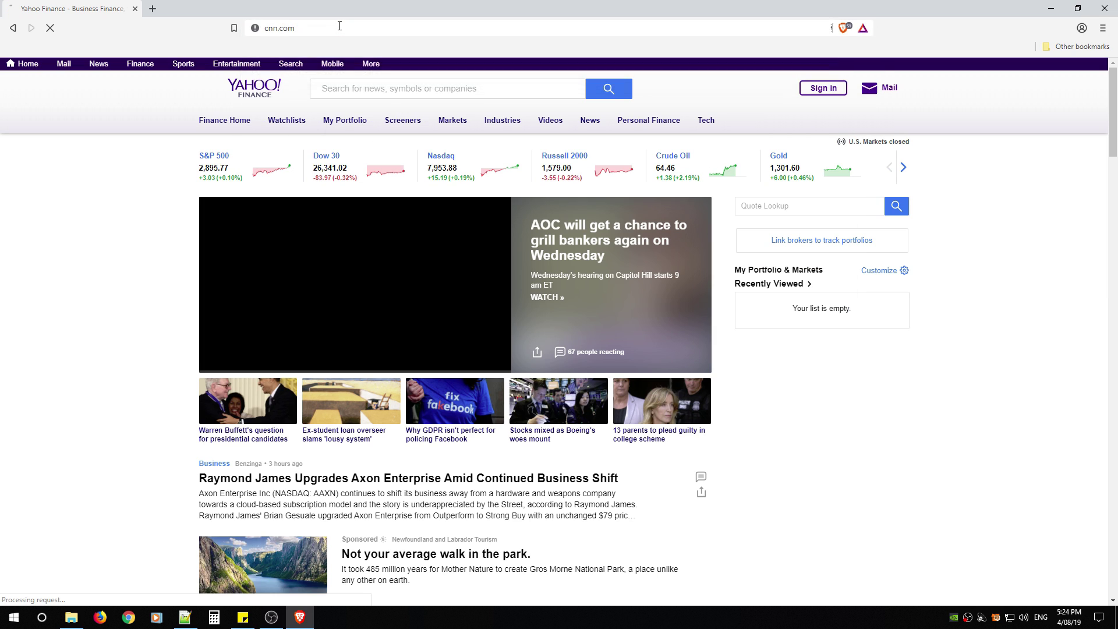
{"action": "left_click", "coordinate": [842, 28]}
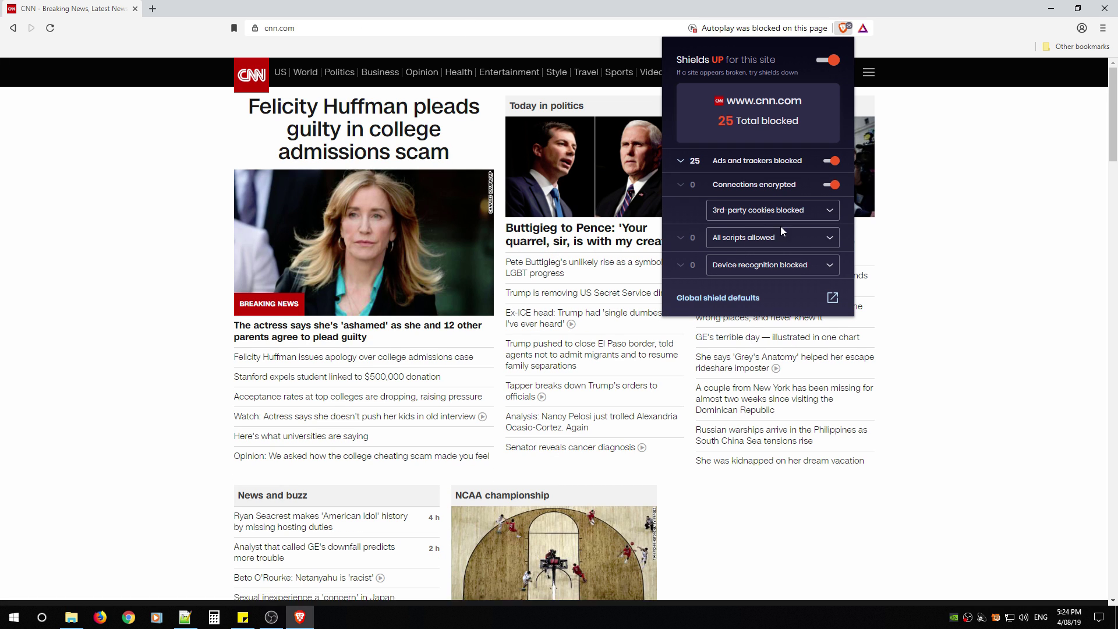
Search 'yahoo finance' and reopen finance.yahoo.com from the DuckDuckGo results.
{"action": "left_click", "coordinate": [270, 28]}
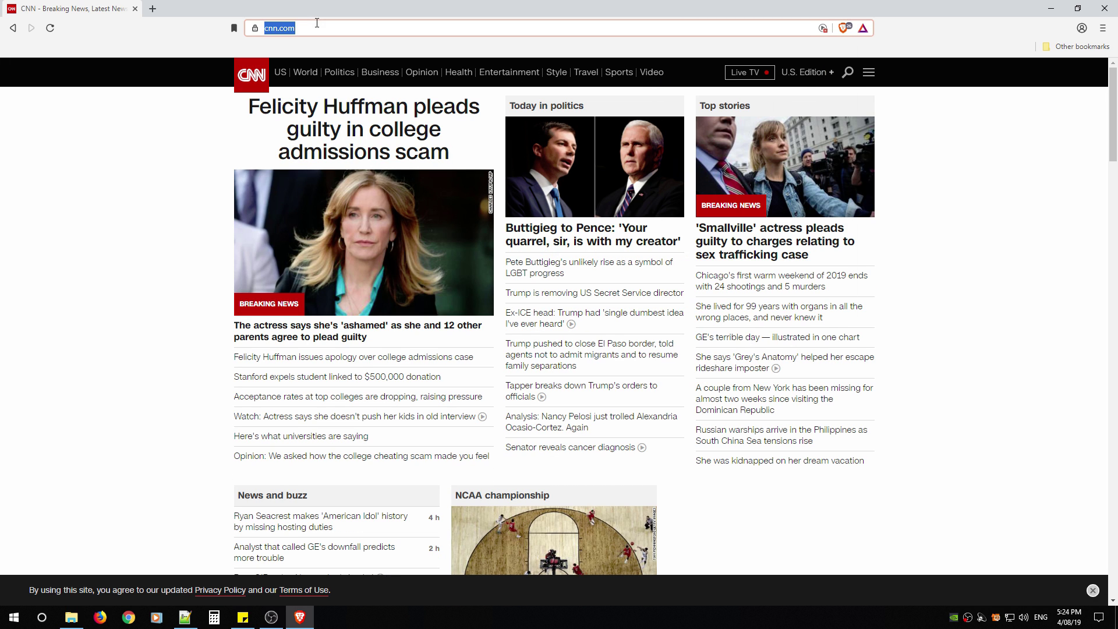
{"action": "type", "text": "yahoo finance"}
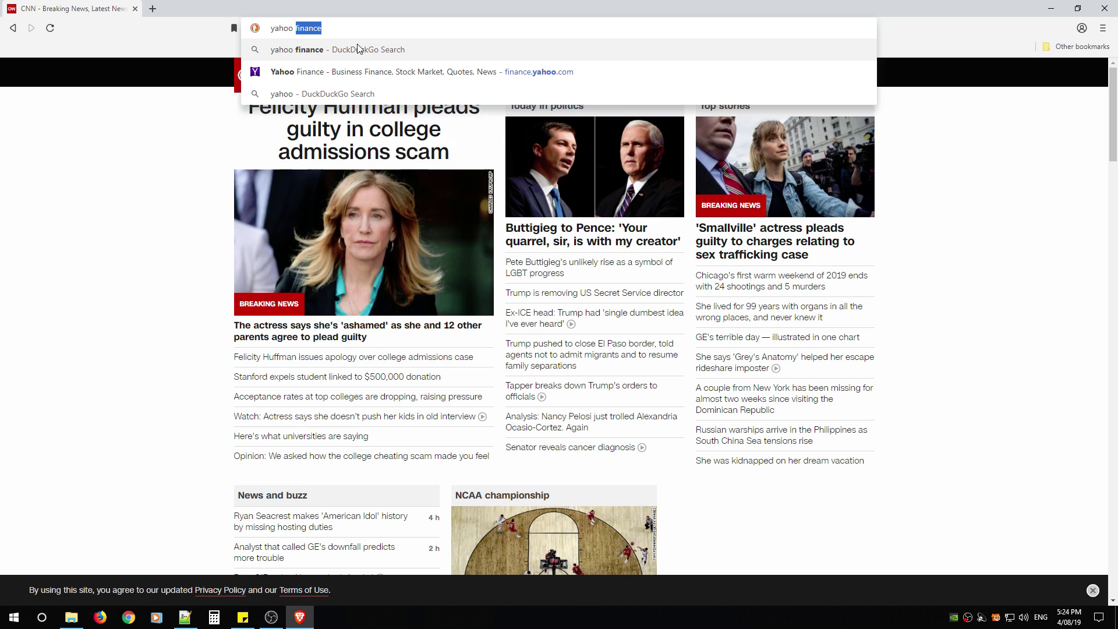
{"action": "key", "text": "Return"}
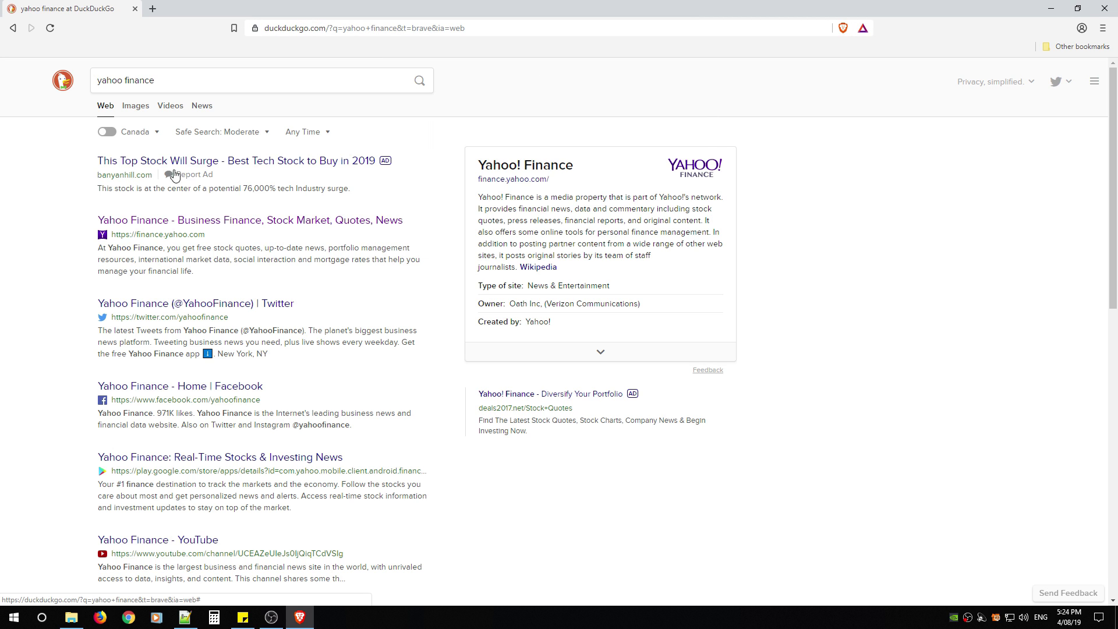
{"action": "left_click", "coordinate": [742, 182]}
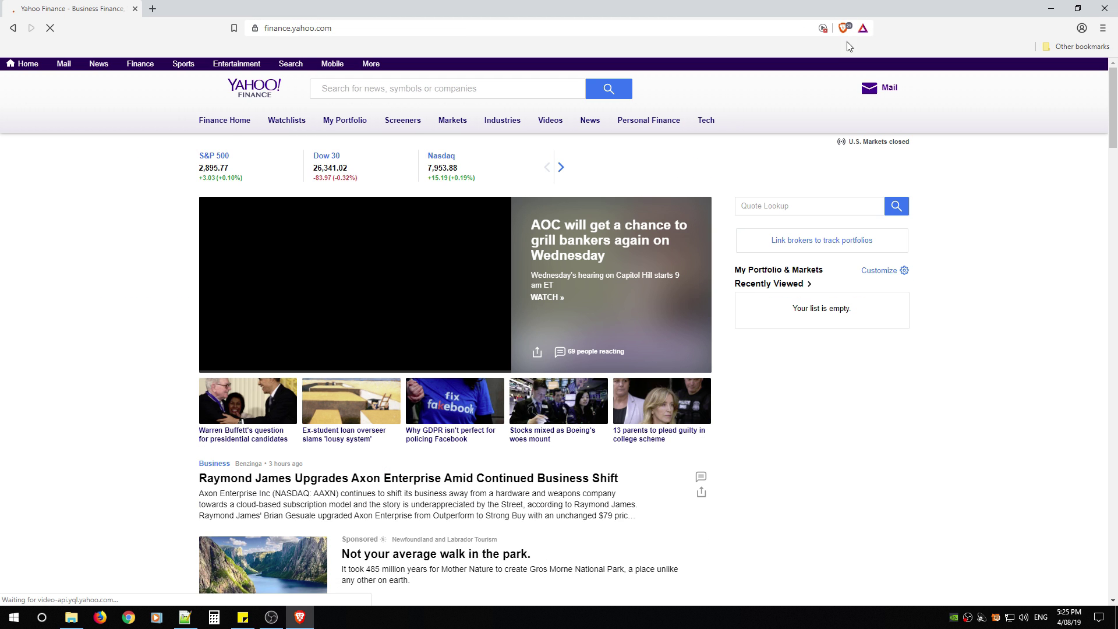
{"action": "left_click", "coordinate": [843, 28]}
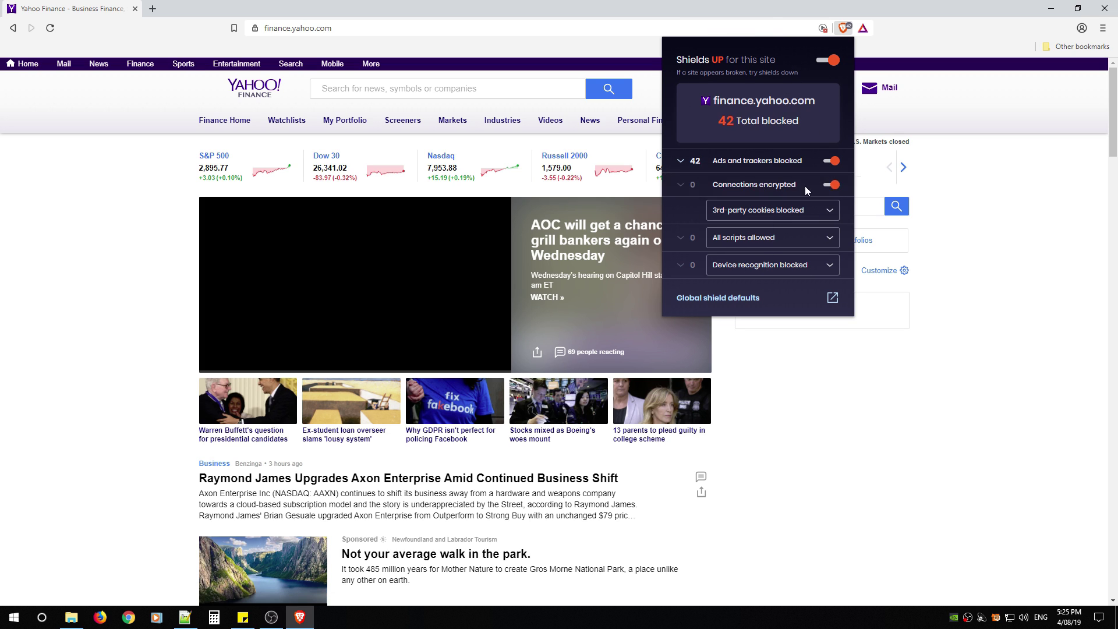
{"action": "left_click", "coordinate": [684, 161]}
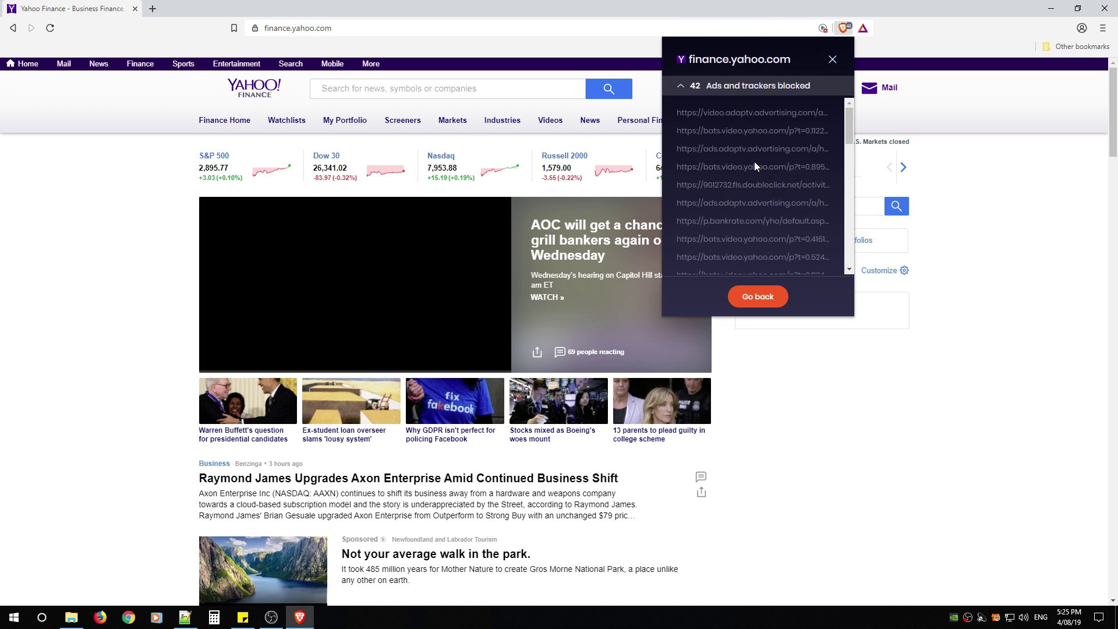
{"action": "left_click", "coordinate": [686, 92]}
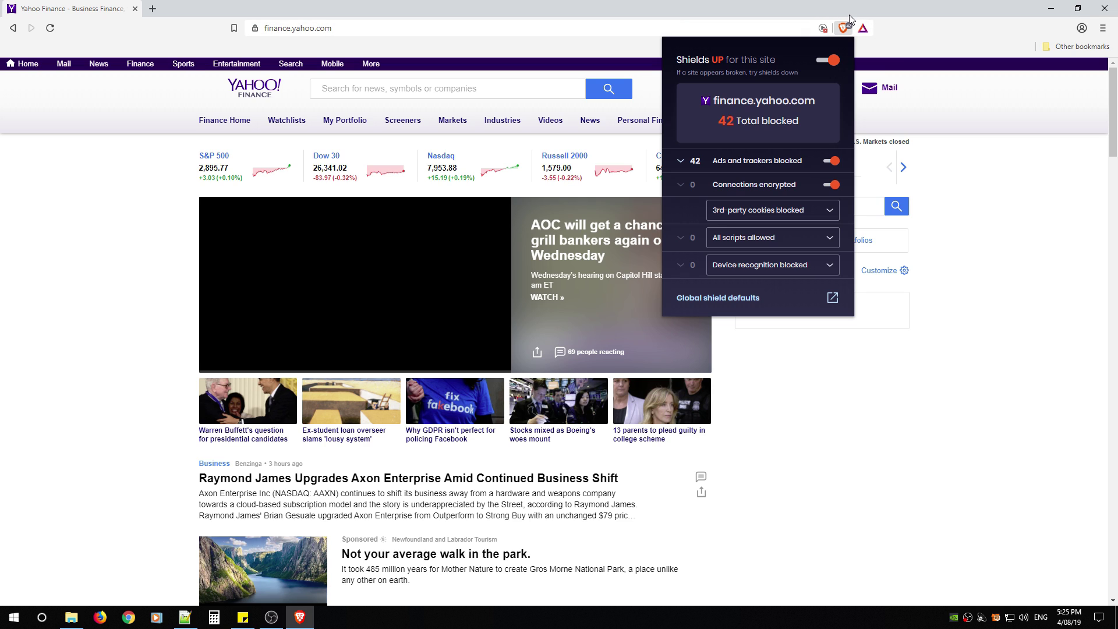
{"action": "left_click", "coordinate": [850, 17]}
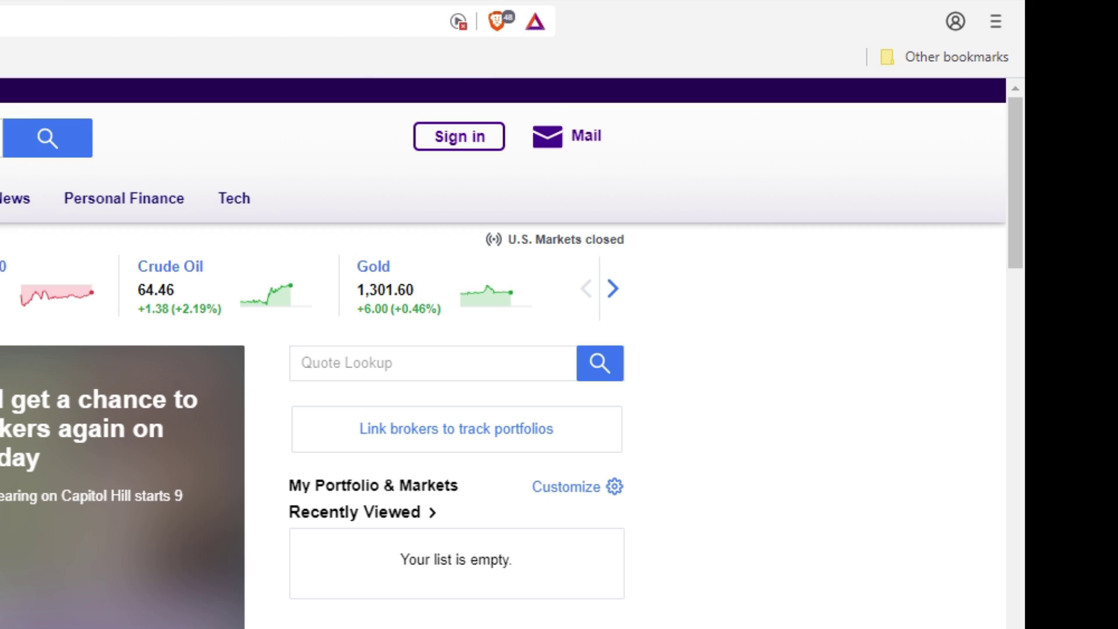
Open Brave Settings and bring up the Brave shields defaults section.
{"action": "left_click", "coordinate": [997, 23]}
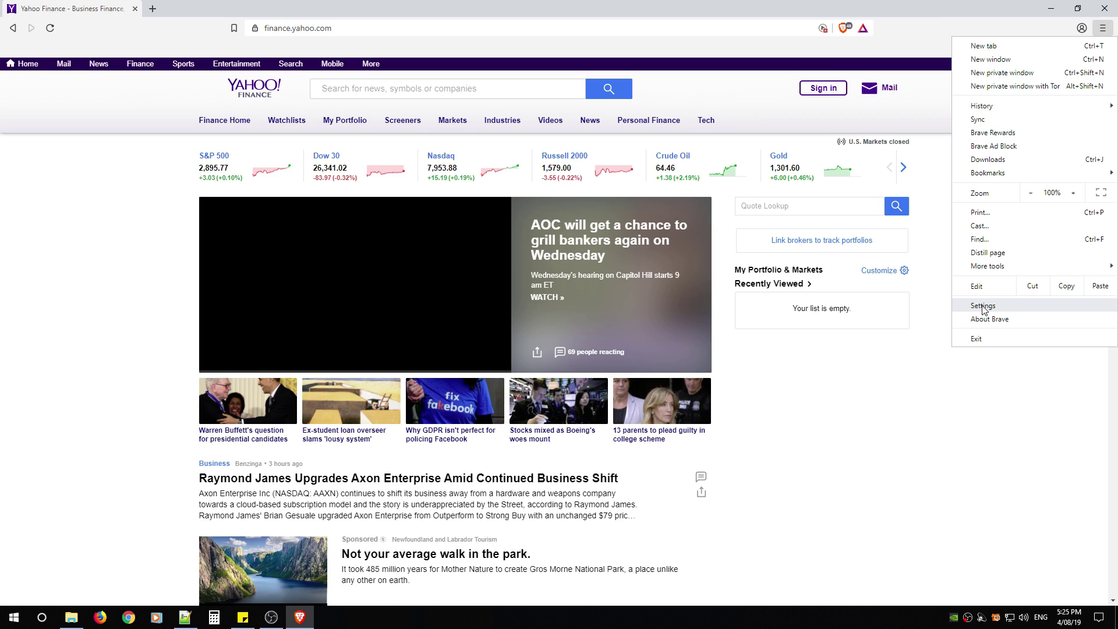
{"action": "left_click", "coordinate": [984, 307]}
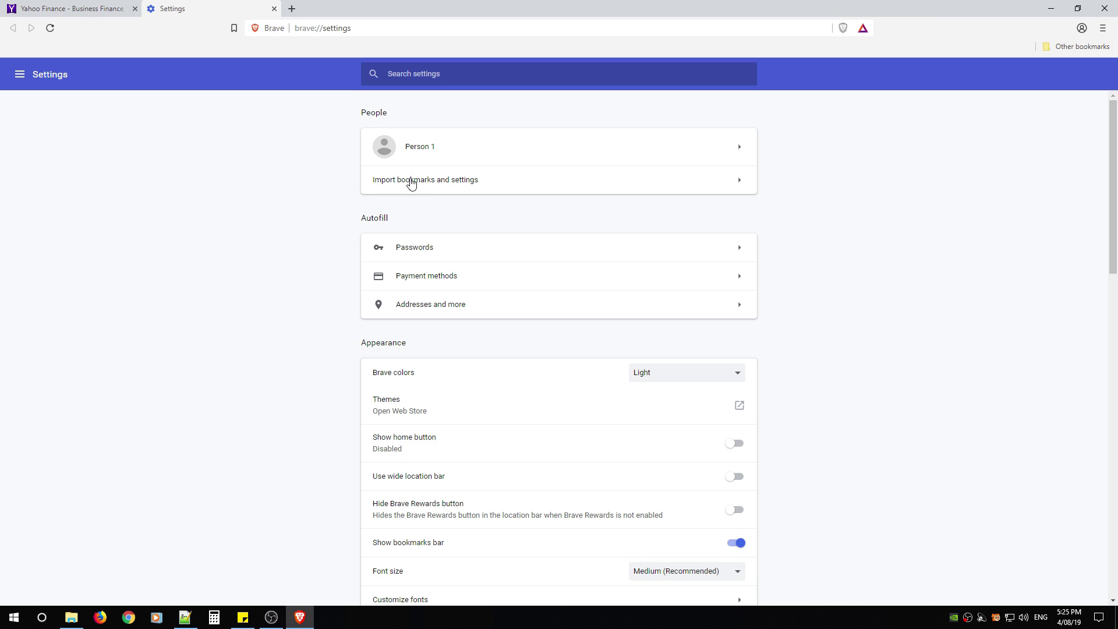
{"action": "scroll", "coordinate": [290, 225], "scroll_direction": "down", "scroll_amount": 12}
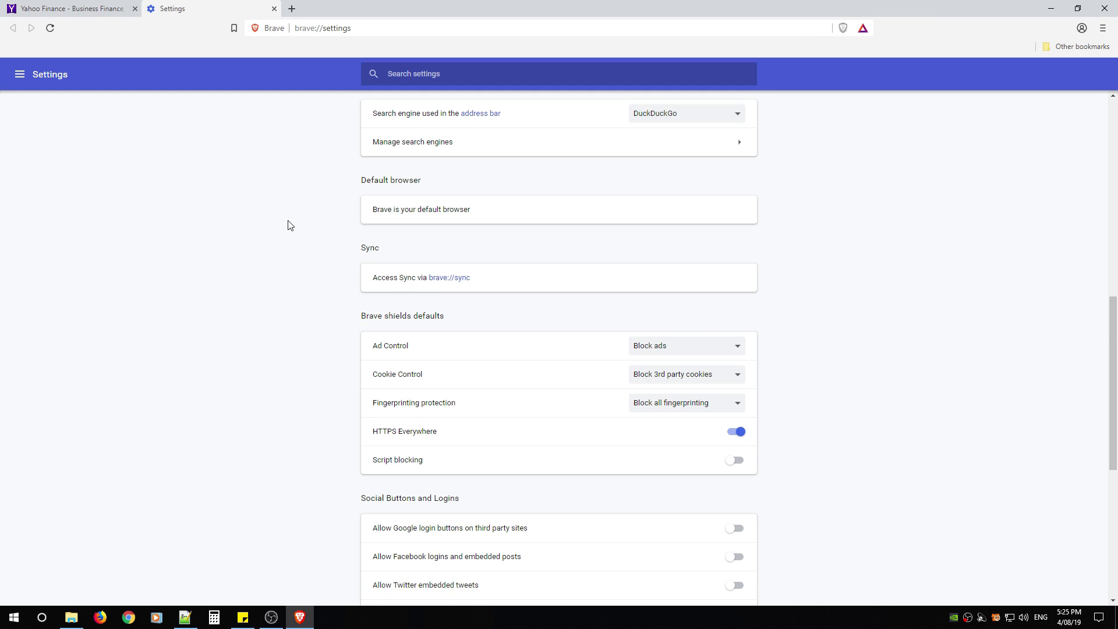
{"action": "left_click_drag", "start_coordinate": [360, 199], "coordinate": [456, 195]}
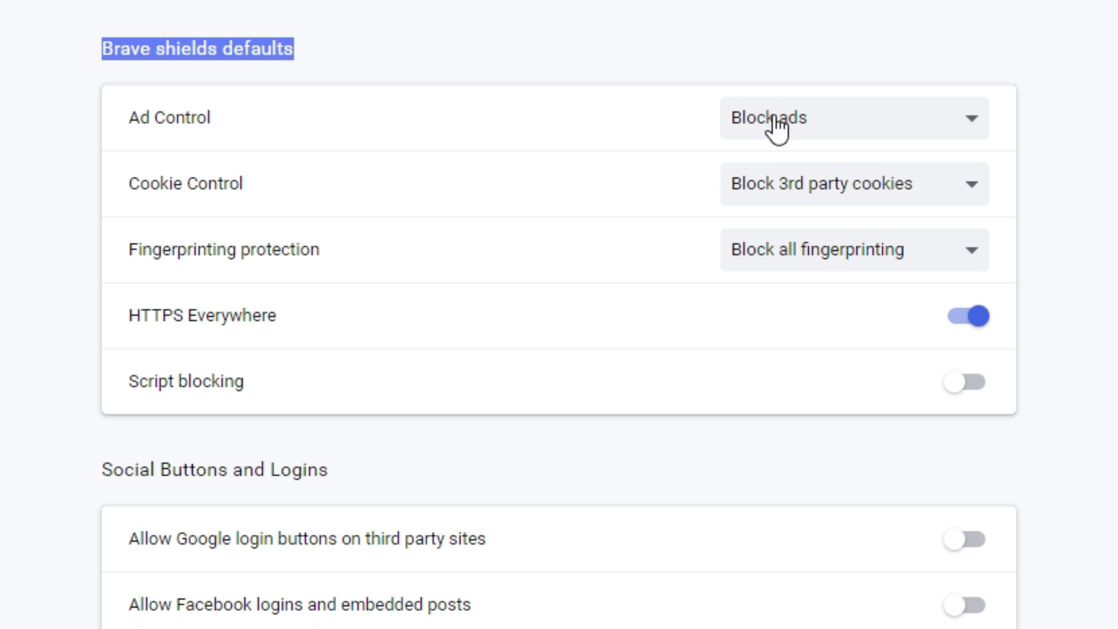
Keep Cookie Control on blocking 3rd-party cookies and Fingerprinting on blocking all fingerprinting.
{"action": "left_click", "coordinate": [806, 198]}
{"action": "left_click", "coordinate": [782, 220]}
{"action": "left_click", "coordinate": [798, 256]}
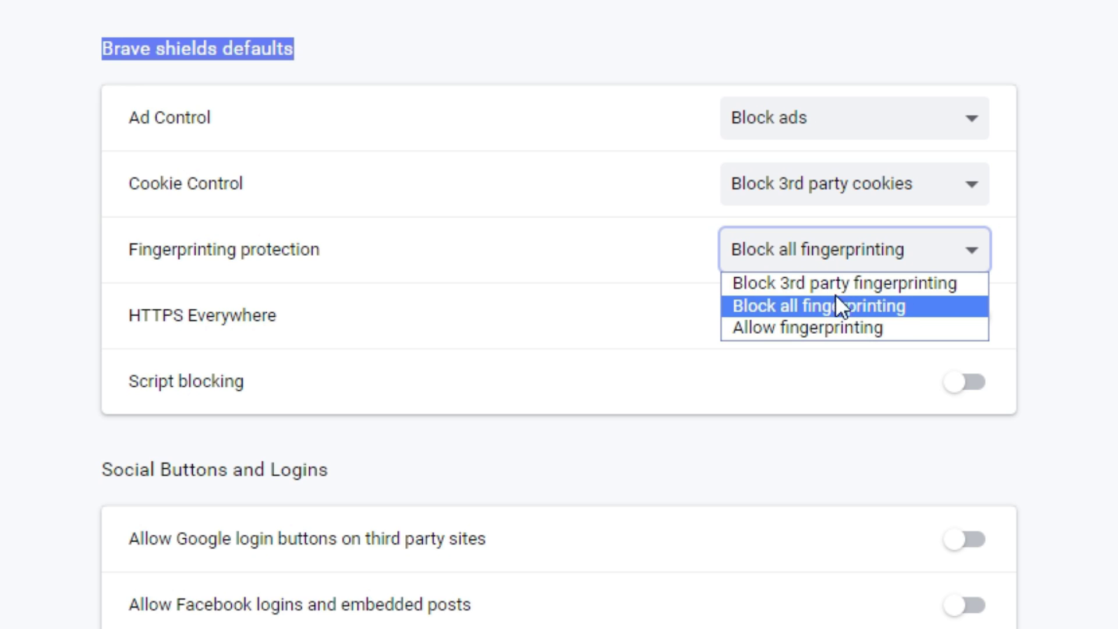
{"action": "left_click", "coordinate": [776, 307]}
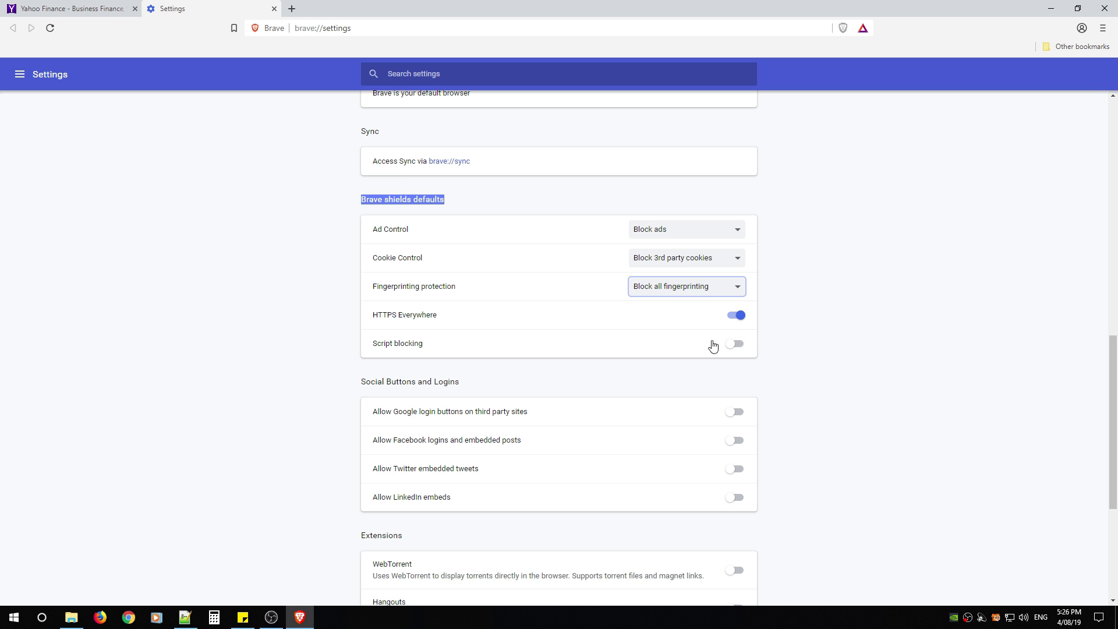
Scroll down the Settings page and expand the Advanced settings.
{"action": "scroll", "coordinate": [319, 329], "scroll_direction": "down", "scroll_amount": 2}
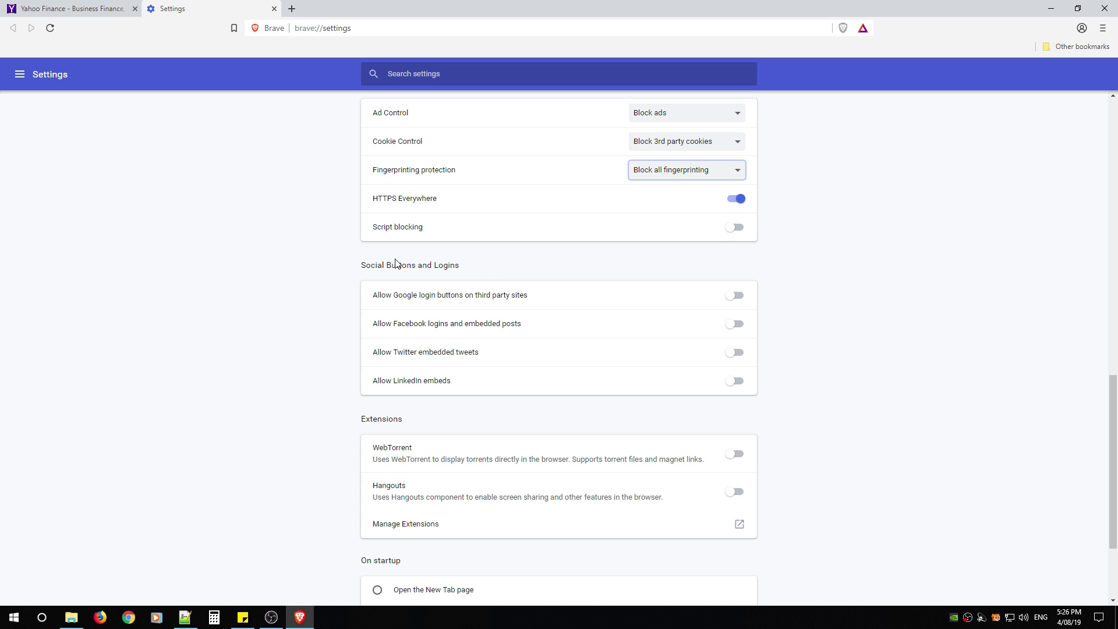
{"action": "scroll", "coordinate": [348, 244], "scroll_direction": "down", "scroll_amount": 3}
{"action": "scroll", "coordinate": [370, 414], "scroll_direction": "up", "scroll_amount": 9}
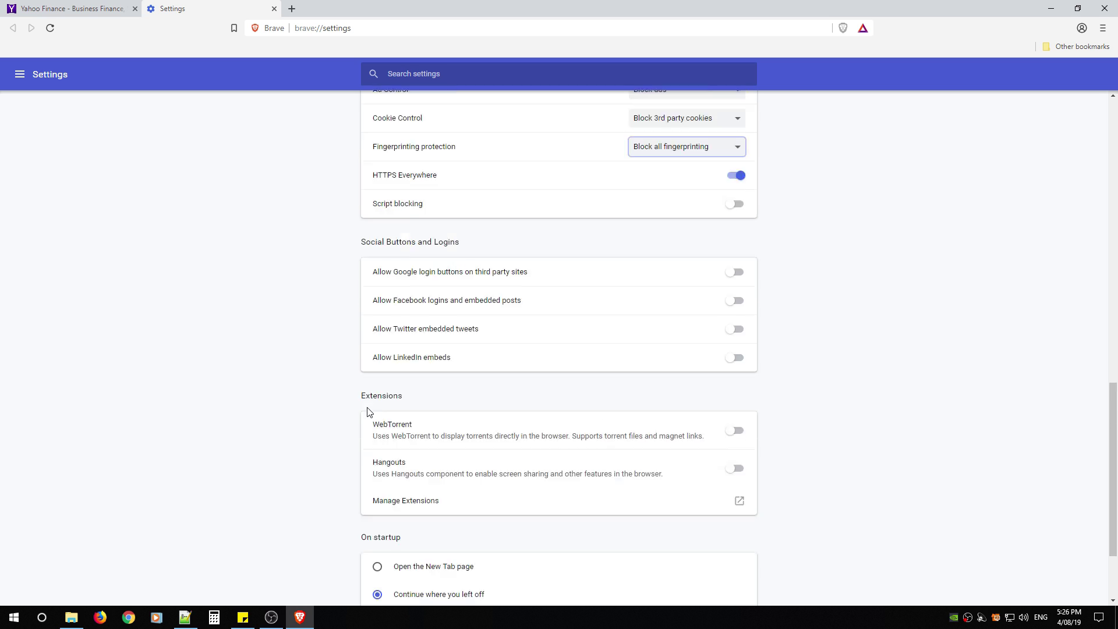
{"action": "left_click_drag", "start_coordinate": [448, 407], "coordinate": [352, 337]}
{"action": "scroll", "coordinate": [352, 337], "scroll_direction": "up", "scroll_amount": 1}
{"action": "scroll", "coordinate": [352, 333], "scroll_direction": "up", "scroll_amount": 5}
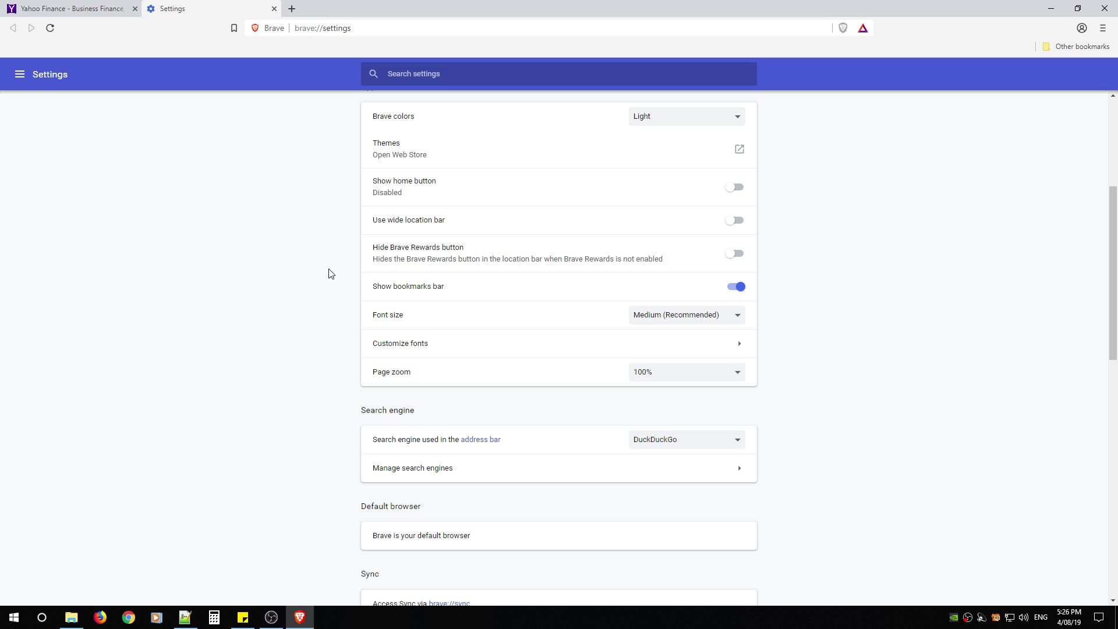
{"action": "scroll", "coordinate": [328, 274], "scroll_direction": "down", "scroll_amount": 3}
{"action": "scroll", "coordinate": [499, 349], "scroll_direction": "down", "scroll_amount": 9}
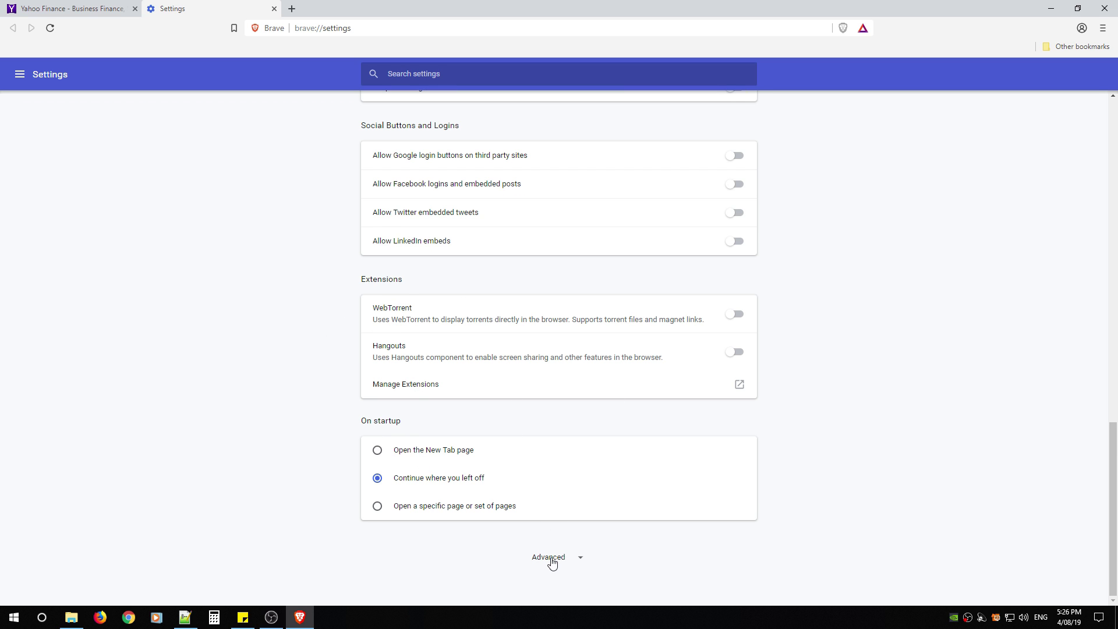
{"action": "left_click", "coordinate": [552, 561]}
Scroll back up to the top of Settings and highlight the Autofill heading.
{"action": "scroll", "coordinate": [399, 300], "scroll_direction": "down", "scroll_amount": 2}
{"action": "scroll", "coordinate": [394, 217], "scroll_direction": "up", "scroll_amount": 4}
{"action": "scroll", "coordinate": [477, 269], "scroll_direction": "down", "scroll_amount": 3}
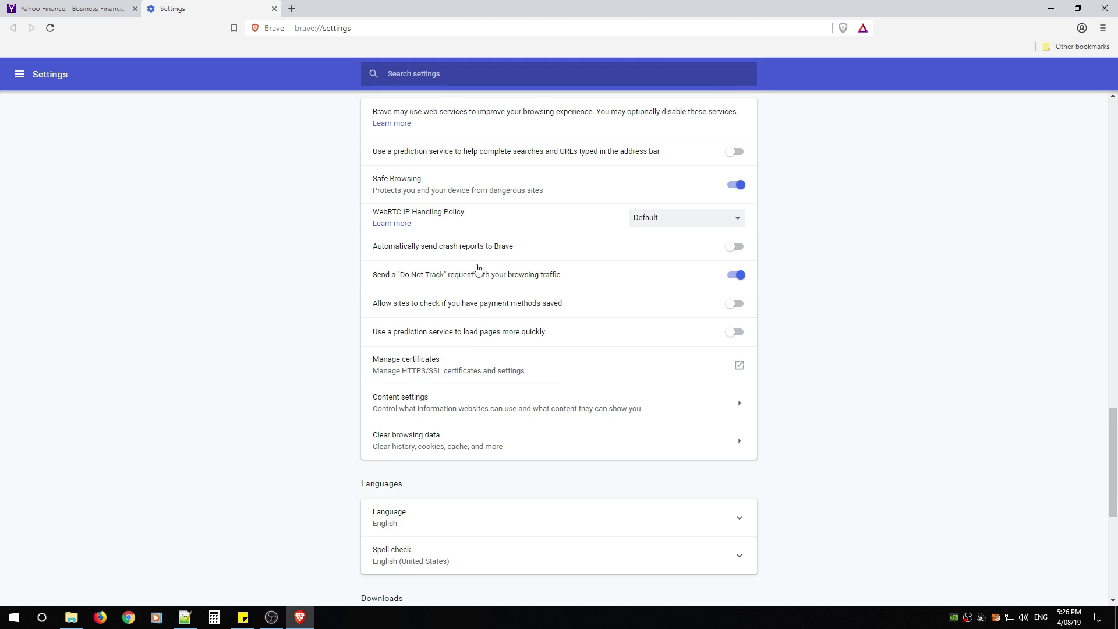
{"action": "scroll", "coordinate": [533, 302], "scroll_direction": "up", "scroll_amount": 2}
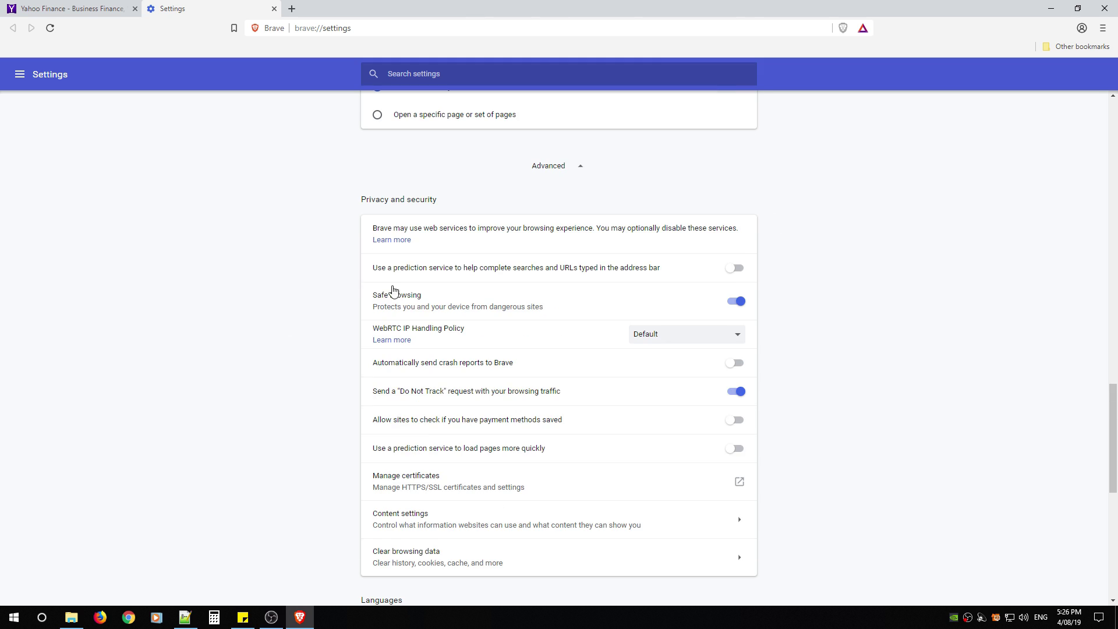
{"action": "scroll", "coordinate": [454, 349], "scroll_direction": "up", "scroll_amount": 12}
{"action": "scroll", "coordinate": [466, 377], "scroll_direction": "up", "scroll_amount": 10}
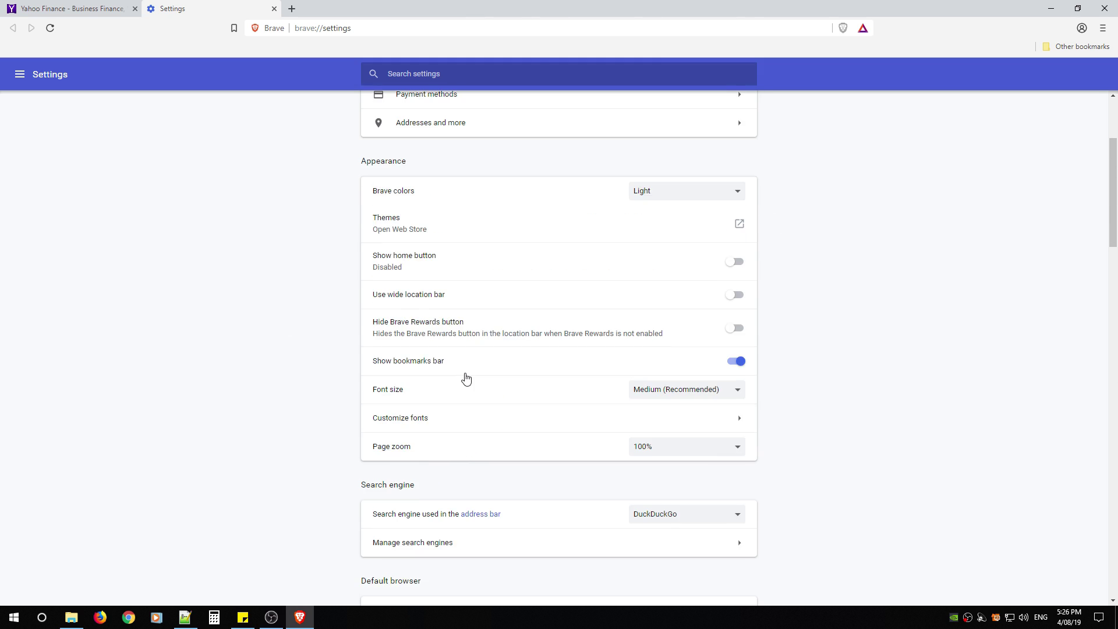
{"action": "left_click_drag", "start_coordinate": [351, 219], "coordinate": [400, 222]}
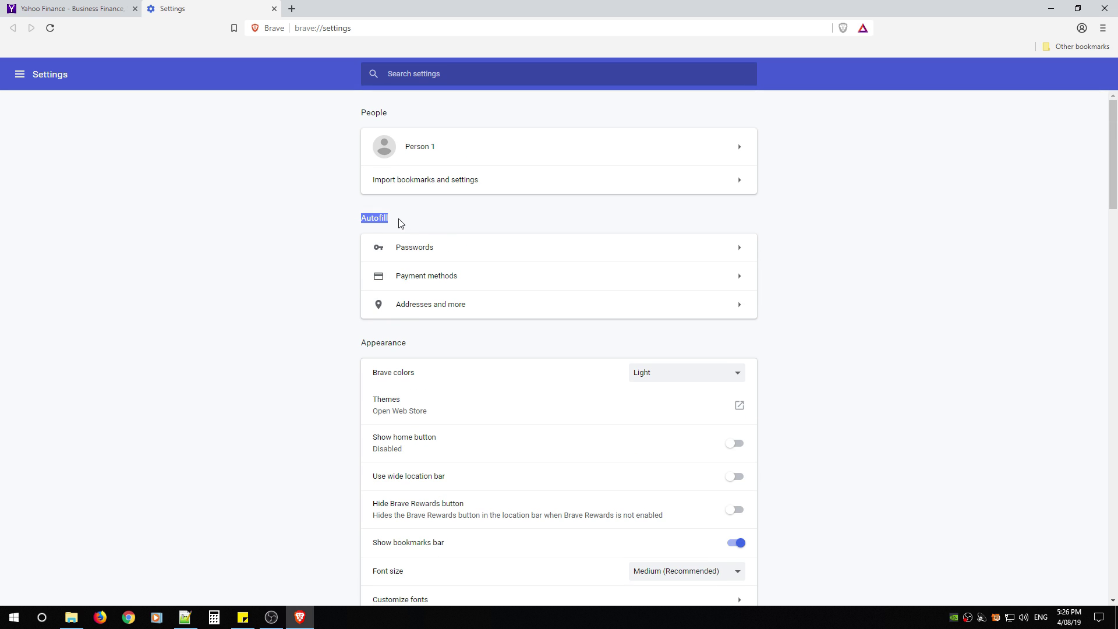
Look into the Passwords, Payment methods and Addresses pages, then close the Settings tab.
{"action": "left_click", "coordinate": [416, 232]}
{"action": "left_click", "coordinate": [751, 247]}
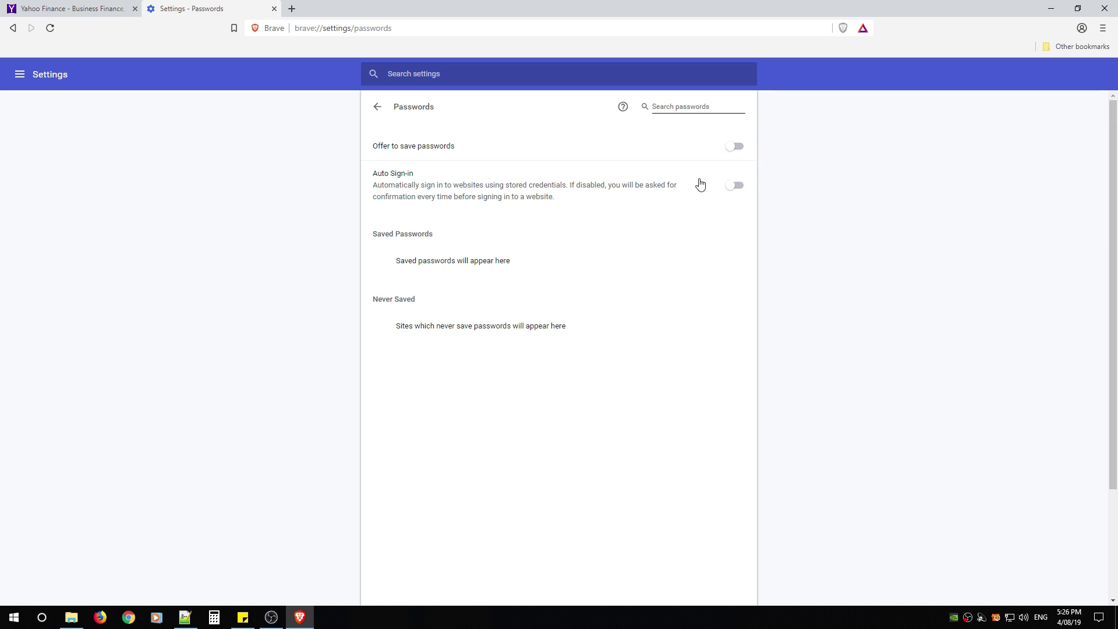
{"action": "left_click", "coordinate": [374, 114]}
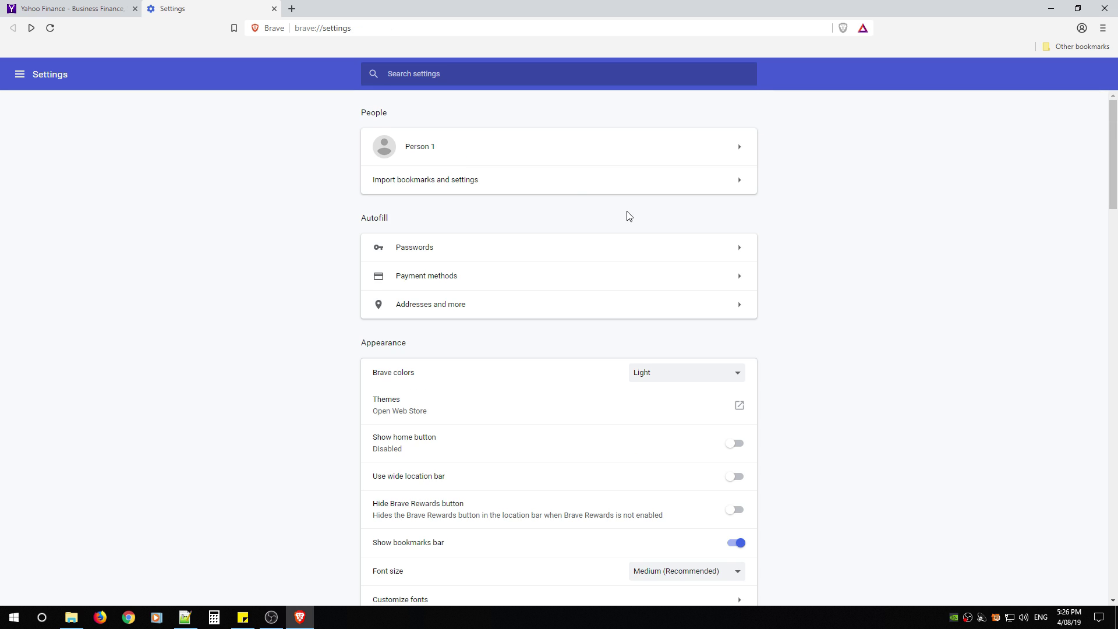
{"action": "left_click", "coordinate": [744, 277]}
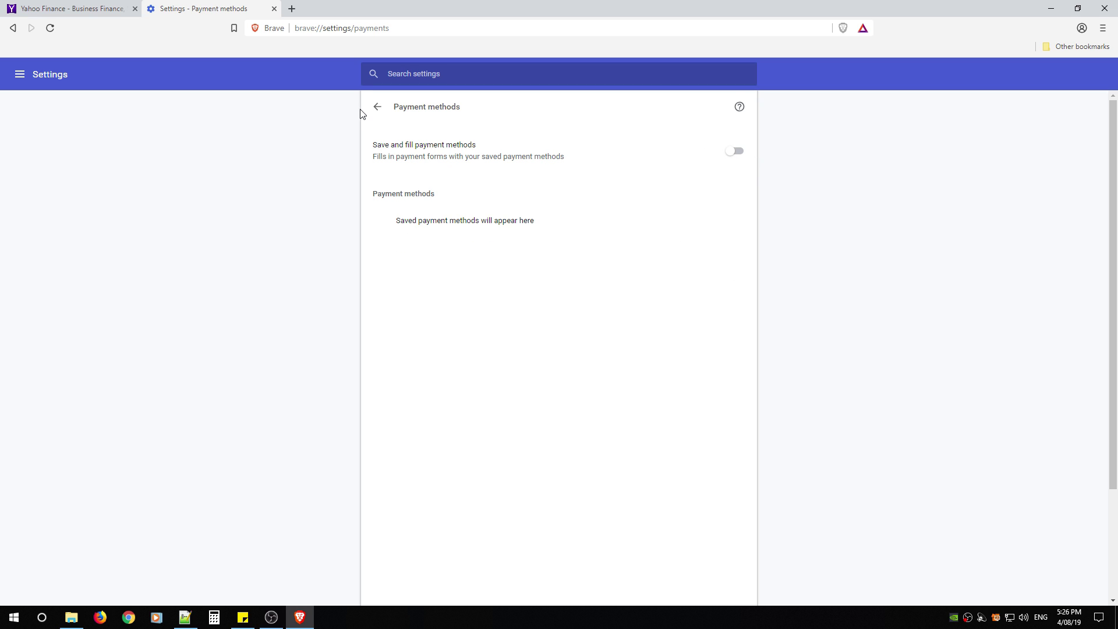
{"action": "left_click", "coordinate": [377, 107]}
{"action": "left_click", "coordinate": [745, 303]}
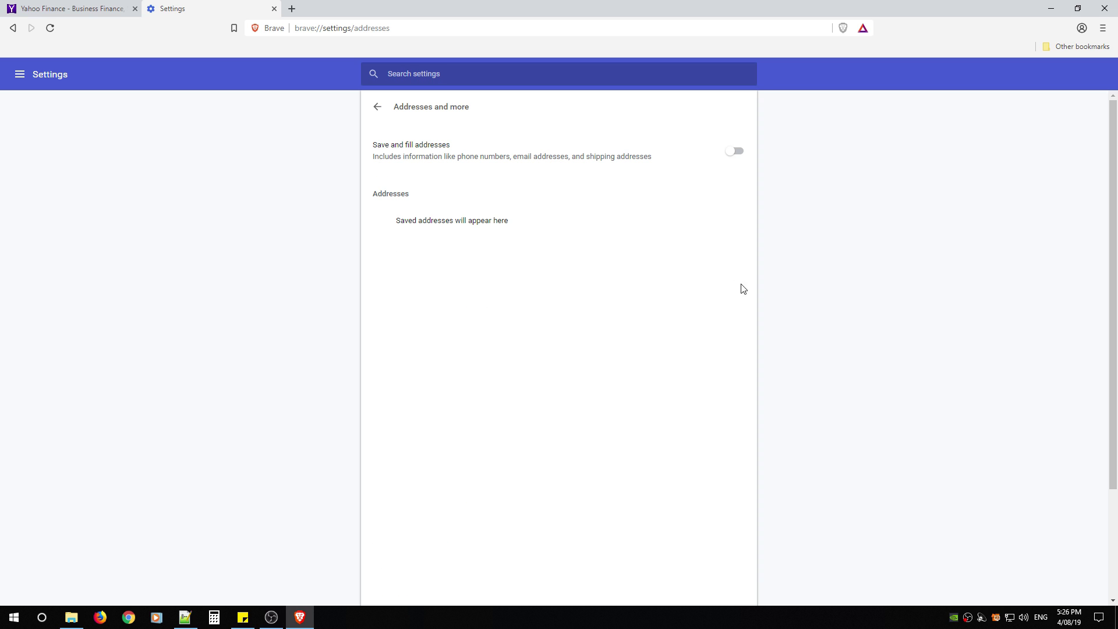
{"action": "left_click", "coordinate": [378, 108]}
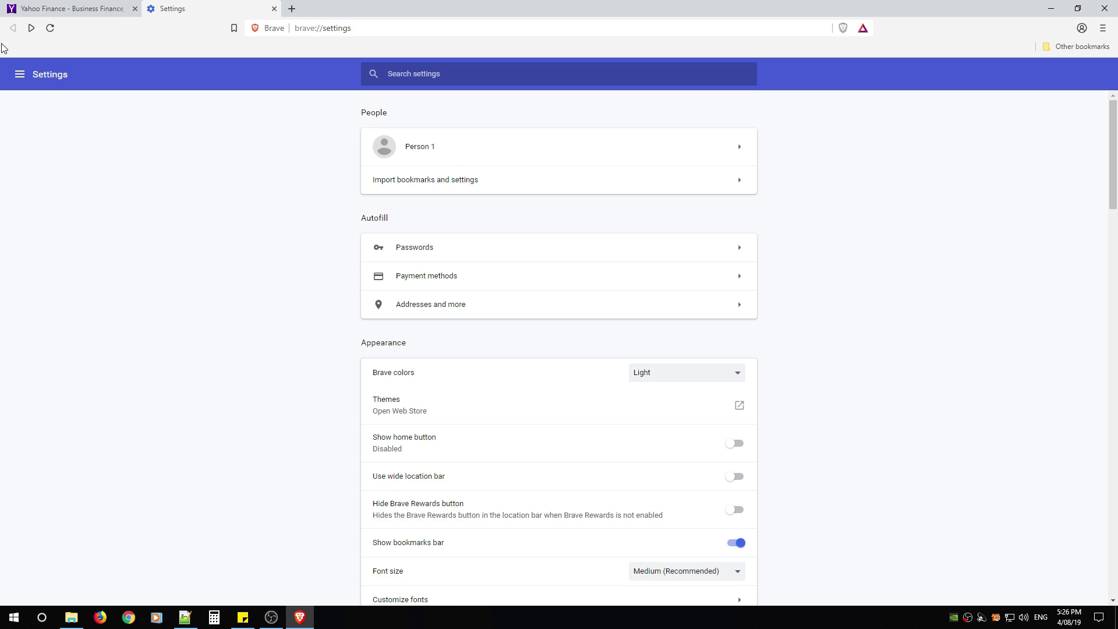
{"action": "left_click", "coordinate": [273, 9]}
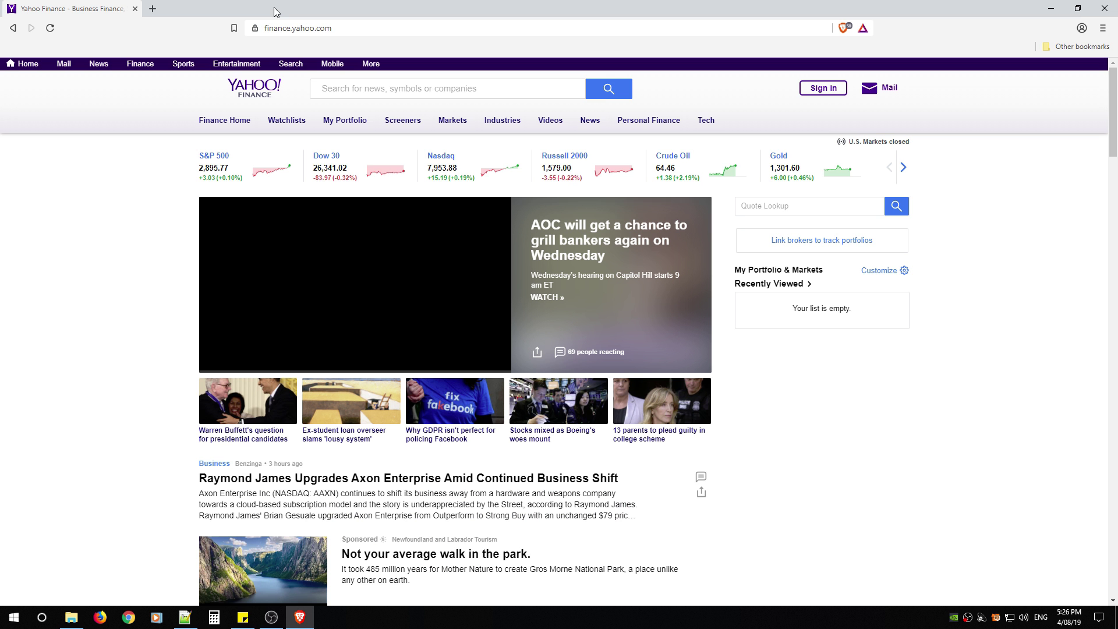
Set Brave Shields Scripts to 'Scripts blocked' for finance.yahoo.com.
{"action": "left_click", "coordinate": [844, 29]}
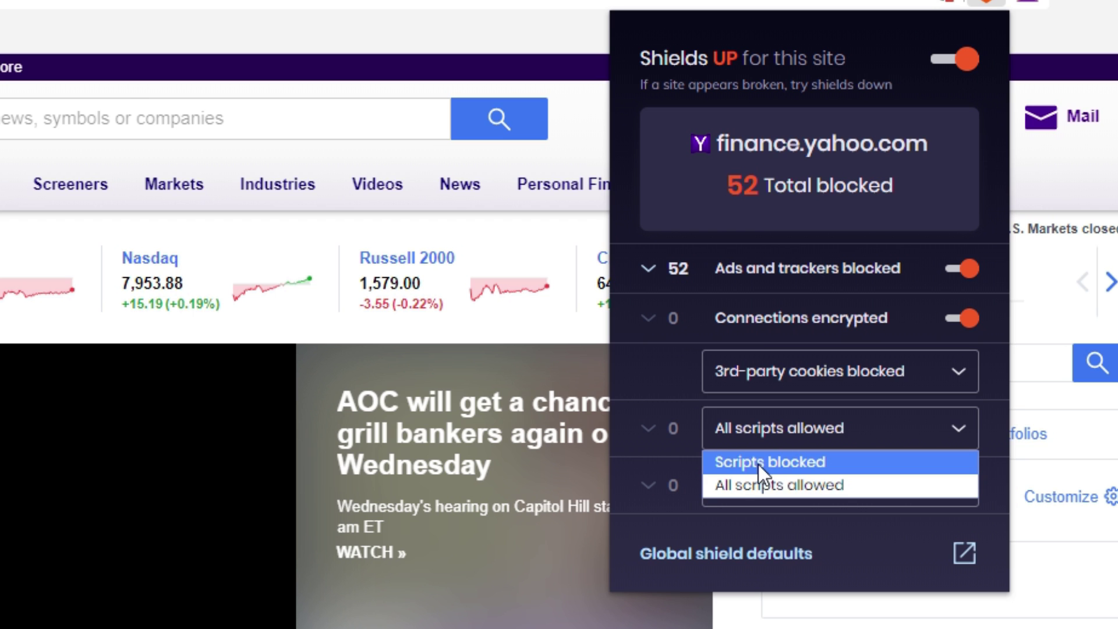
{"action": "left_click", "coordinate": [720, 254]}
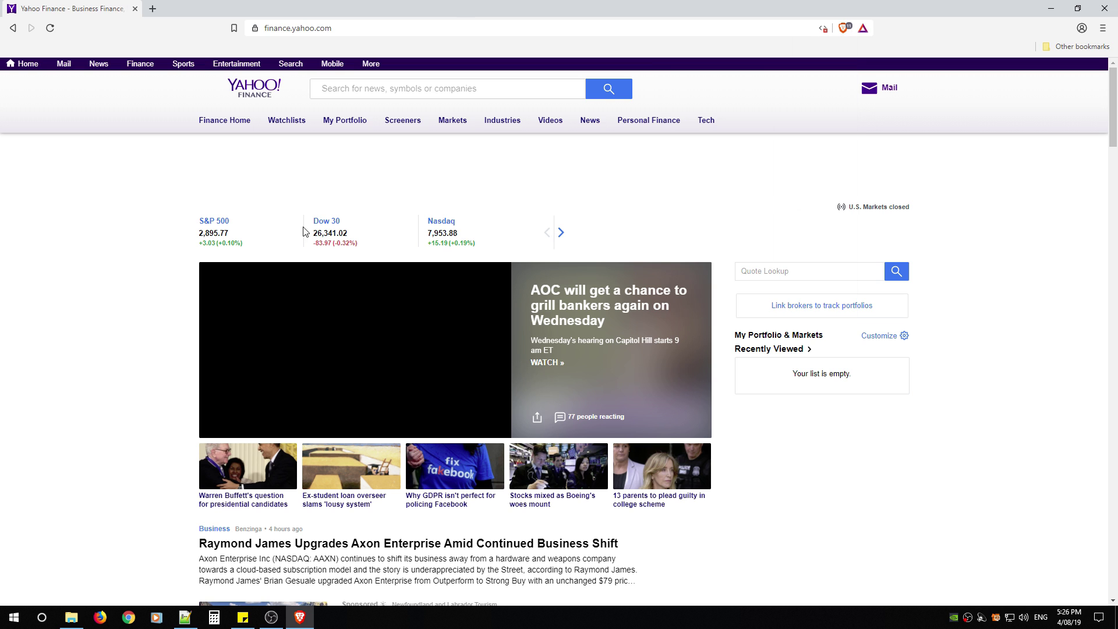
{"action": "scroll", "coordinate": [150, 334], "scroll_direction": "down", "scroll_amount": 5}
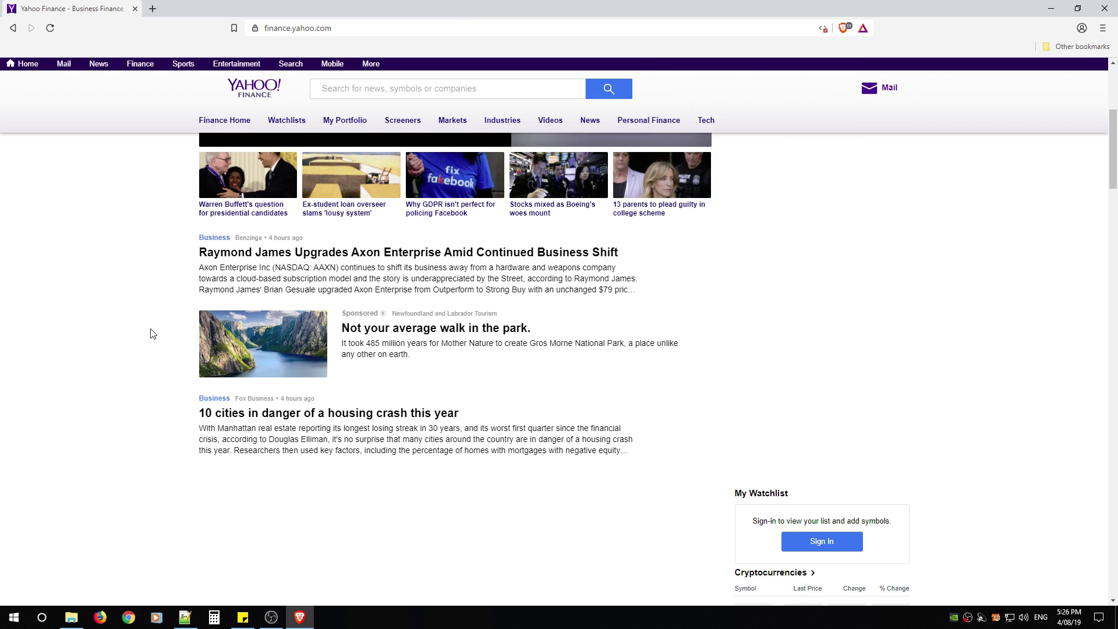
{"action": "scroll", "coordinate": [153, 333], "scroll_direction": "down", "scroll_amount": 5}
{"action": "scroll", "coordinate": [155, 336], "scroll_direction": "up", "scroll_amount": 10}
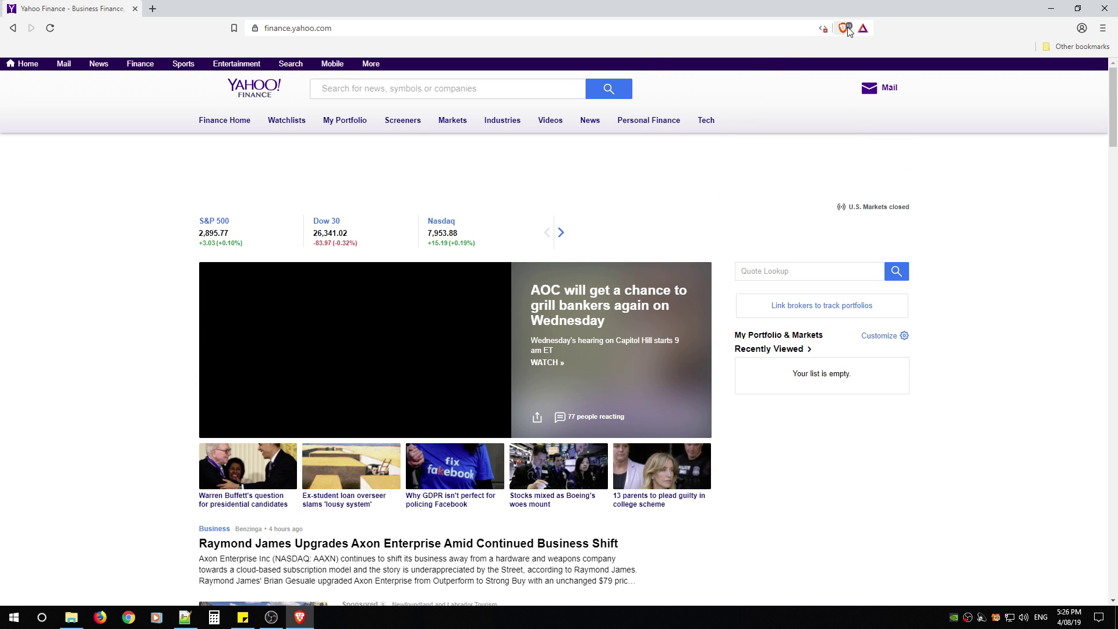
Undo the blocks on yep.video.yahoo.com and s.yimg.com and apply once to reload.
{"action": "left_click", "coordinate": [844, 29]}
{"action": "left_click", "coordinate": [682, 239]}
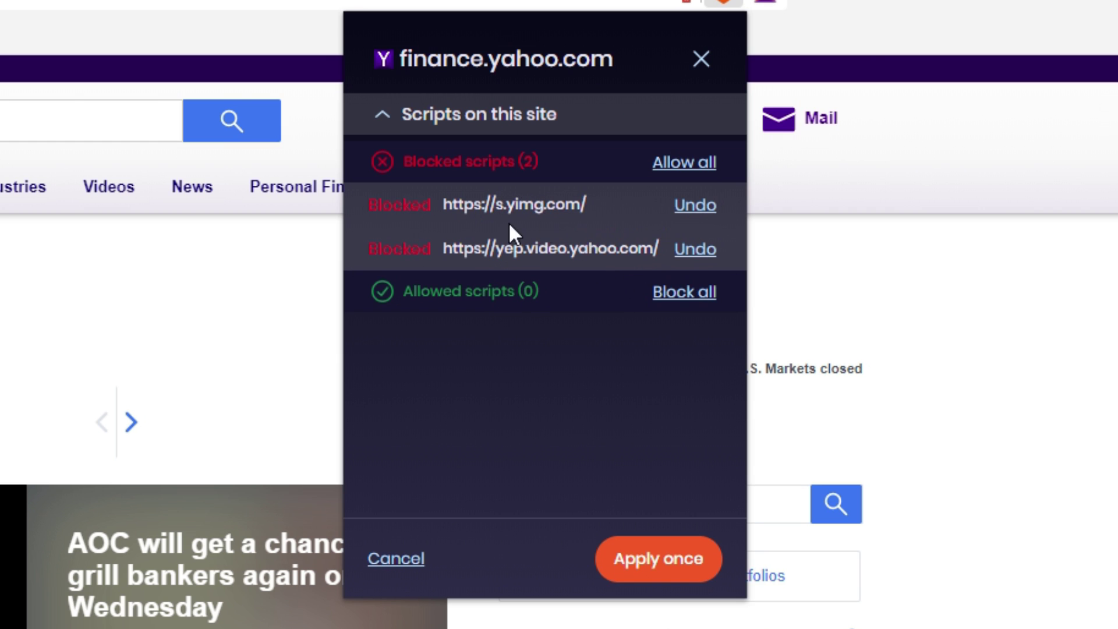
{"action": "left_click", "coordinate": [695, 249]}
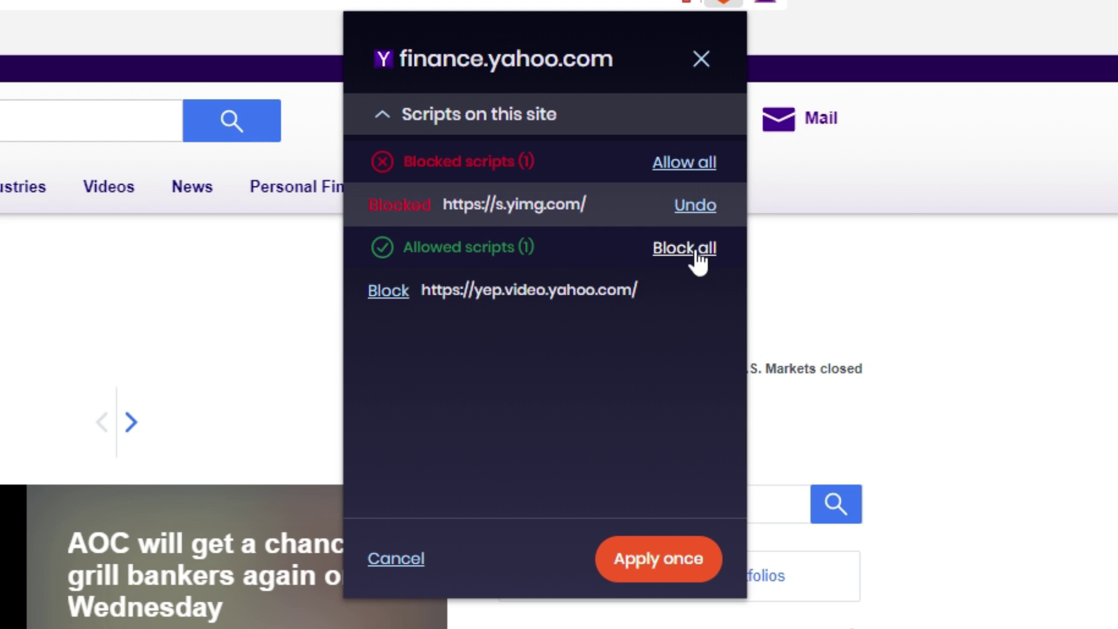
{"action": "left_click", "coordinate": [696, 208]}
{"action": "left_click", "coordinate": [706, 570]}
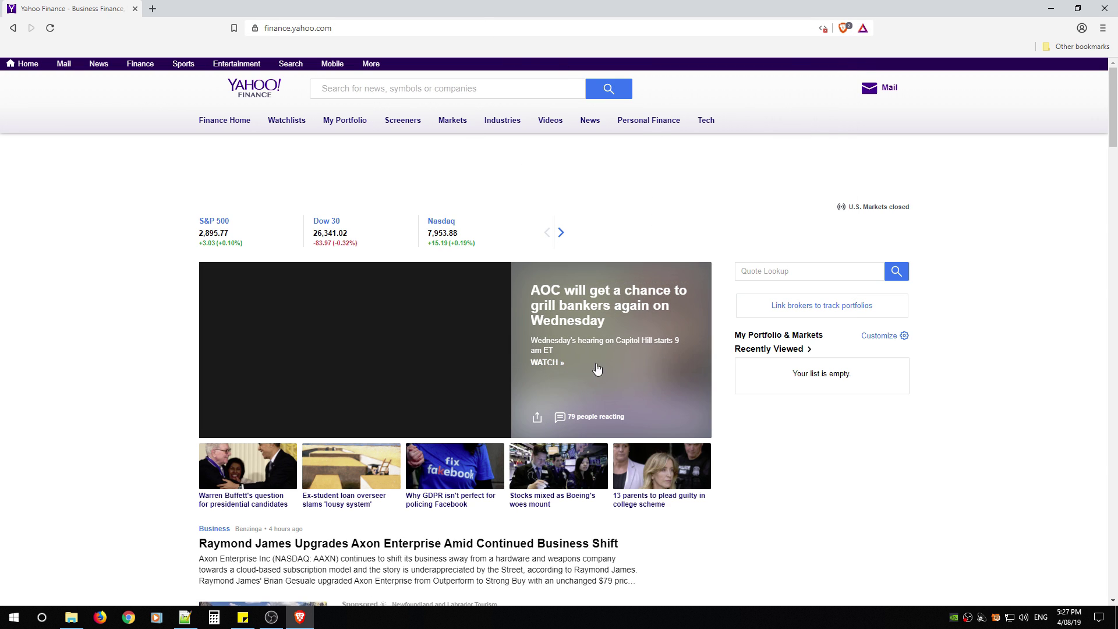
Open and close the Shields panel on finance.yahoo.com, previewing the script blocking choices.
{"action": "scroll", "coordinate": [637, 369], "scroll_direction": "down", "scroll_amount": 8}
{"action": "scroll", "coordinate": [736, 406], "scroll_direction": "down", "scroll_amount": 10}
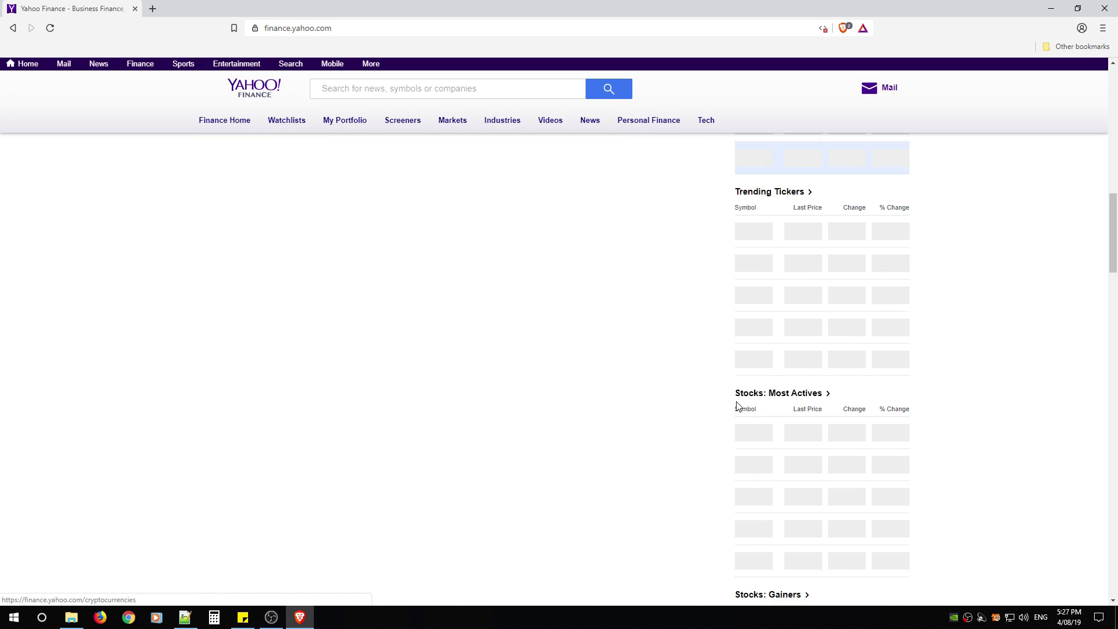
{"action": "left_click", "coordinate": [841, 29]}
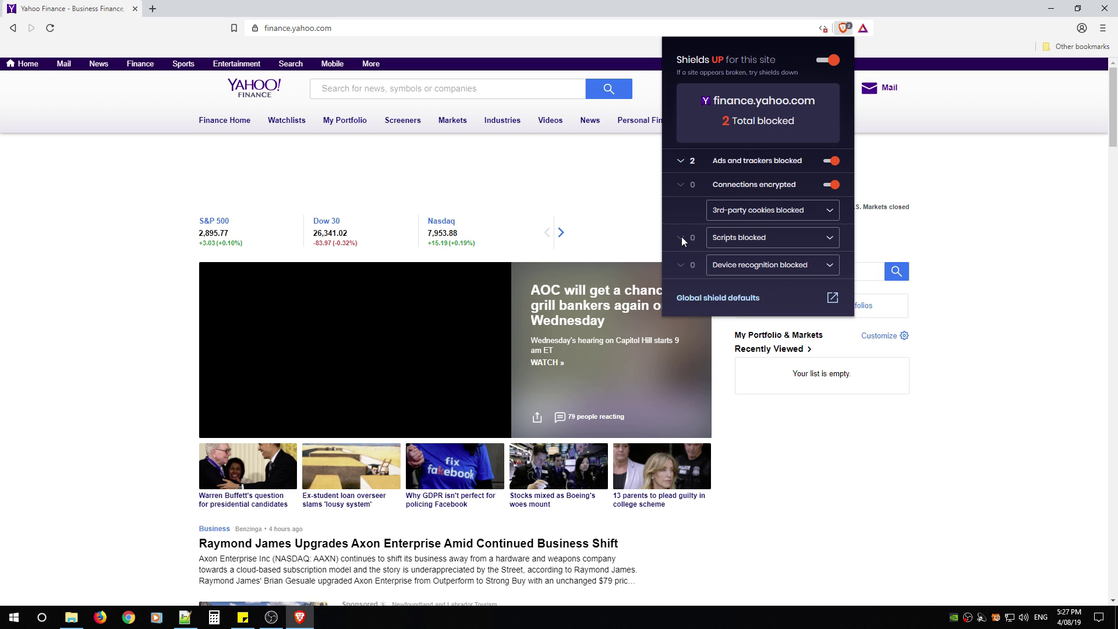
{"action": "left_click", "coordinate": [737, 235]}
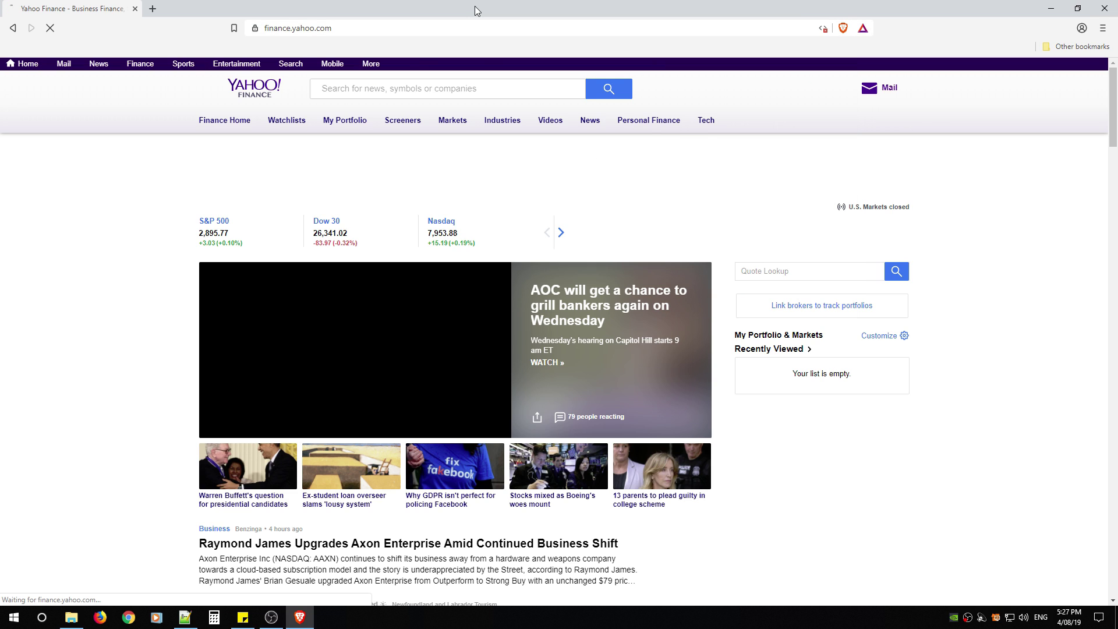
{"action": "left_click", "coordinate": [841, 30]}
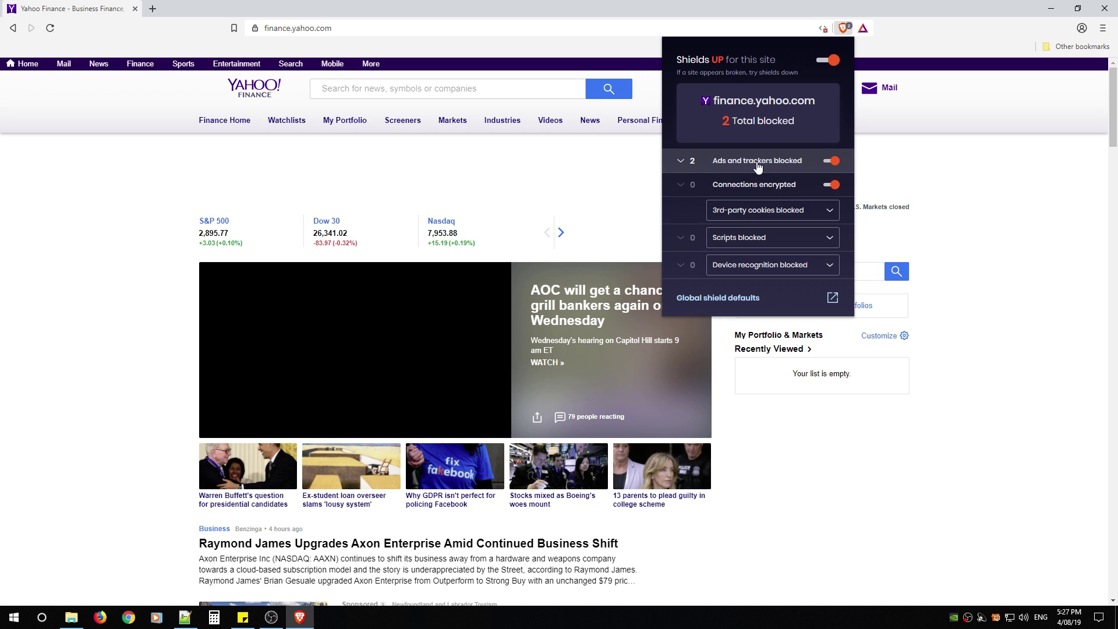
{"action": "left_click", "coordinate": [833, 238]}
{"action": "left_click", "coordinate": [61, 337]}
{"action": "scroll", "coordinate": [62, 337], "scroll_direction": "down", "scroll_amount": 20}
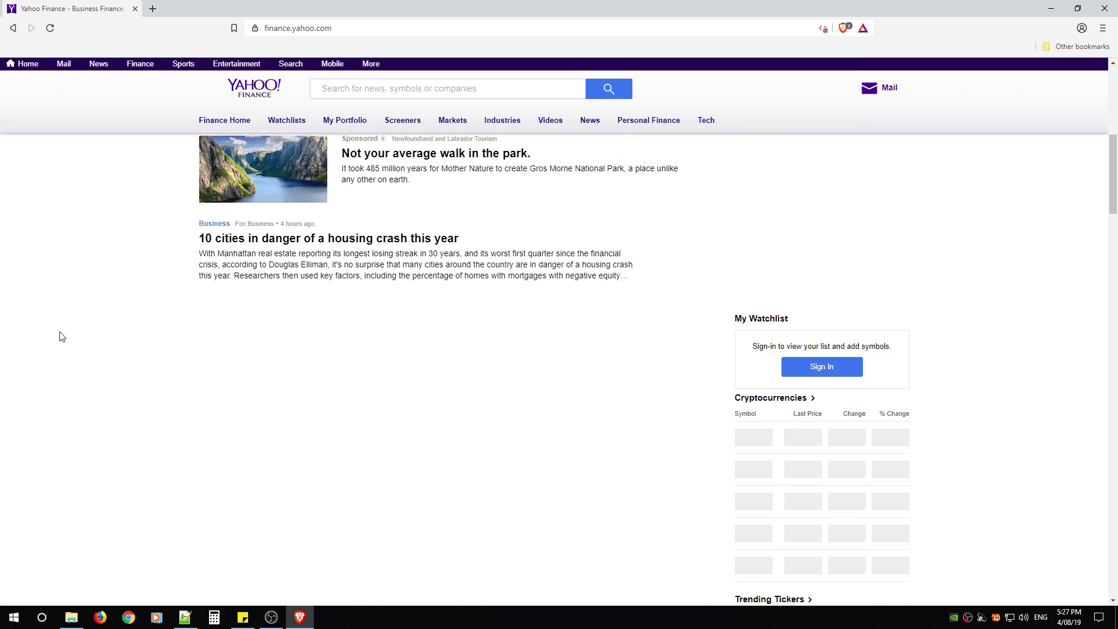
{"action": "scroll", "coordinate": [61, 336], "scroll_direction": "up", "scroll_amount": 20}
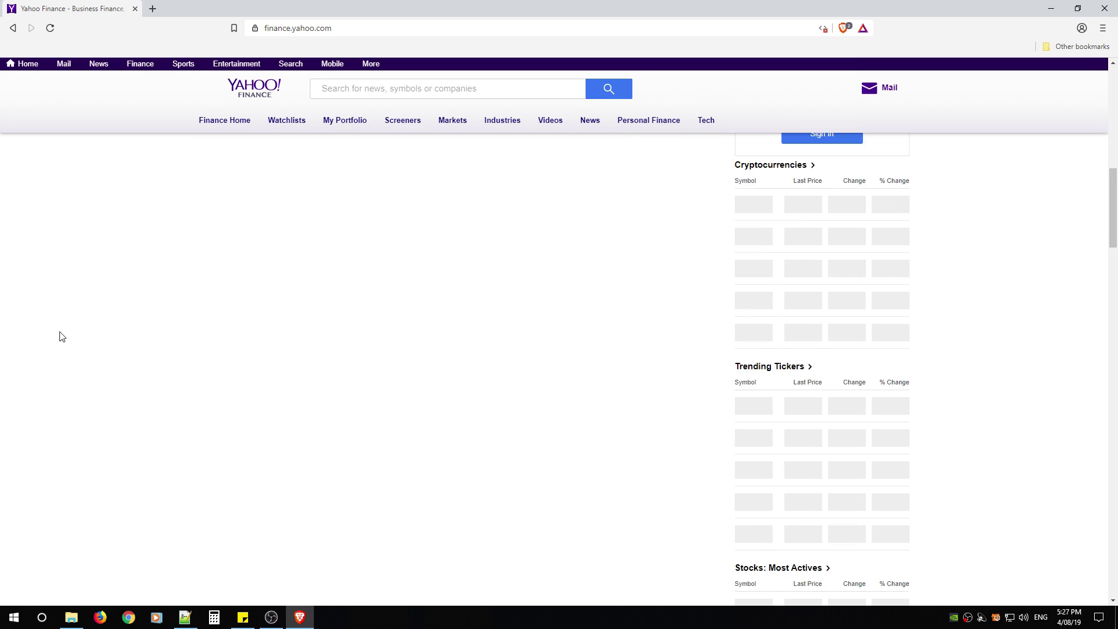
Switch Scripts to 'All scripts allowed' and check the fully reloaded page.
{"action": "left_click", "coordinate": [844, 28]}
{"action": "left_click", "coordinate": [794, 249]}
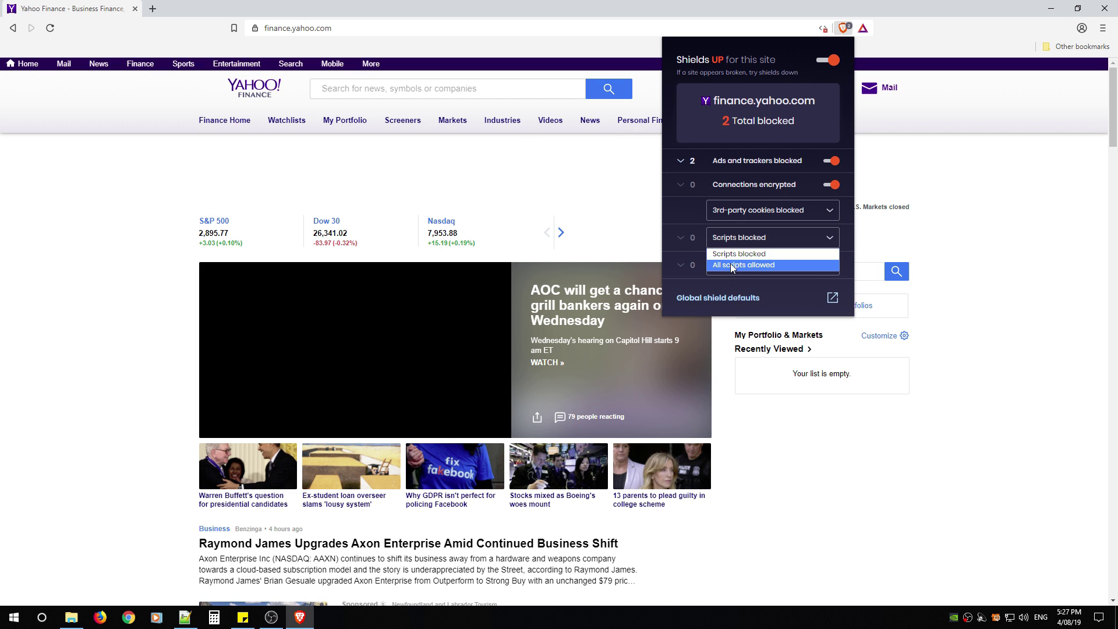
{"action": "left_click", "coordinate": [732, 265]}
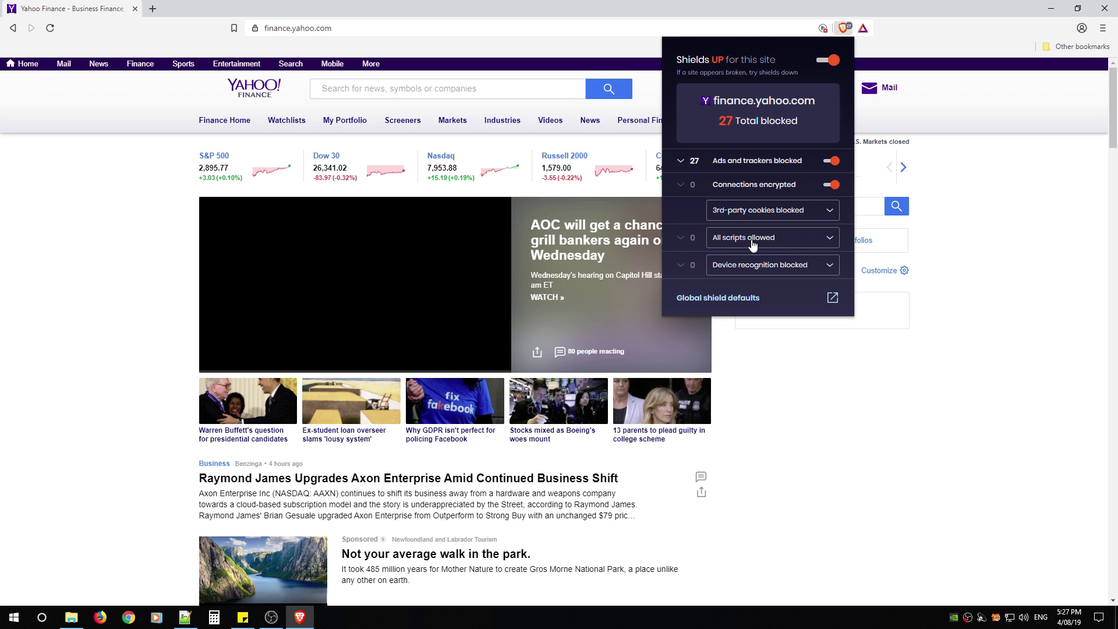
{"action": "left_click", "coordinate": [522, 8]}
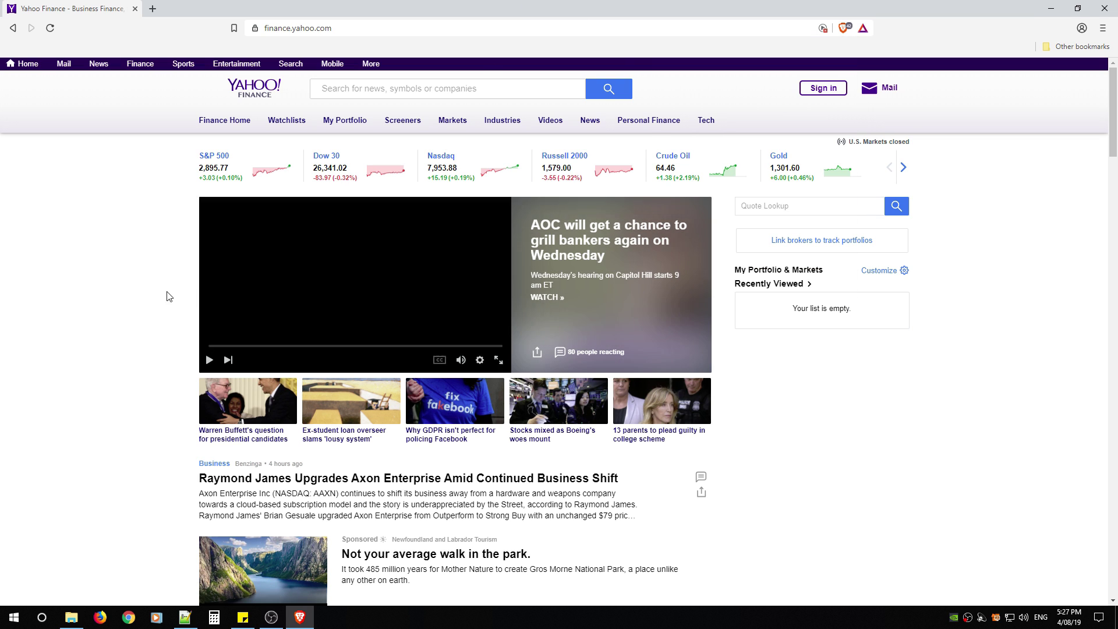
{"action": "scroll", "coordinate": [155, 324], "scroll_direction": "down", "scroll_amount": 7}
{"action": "scroll", "coordinate": [153, 327], "scroll_direction": "up", "scroll_amount": 2}
{"action": "scroll", "coordinate": [153, 328], "scroll_direction": "up", "scroll_amount": 4}
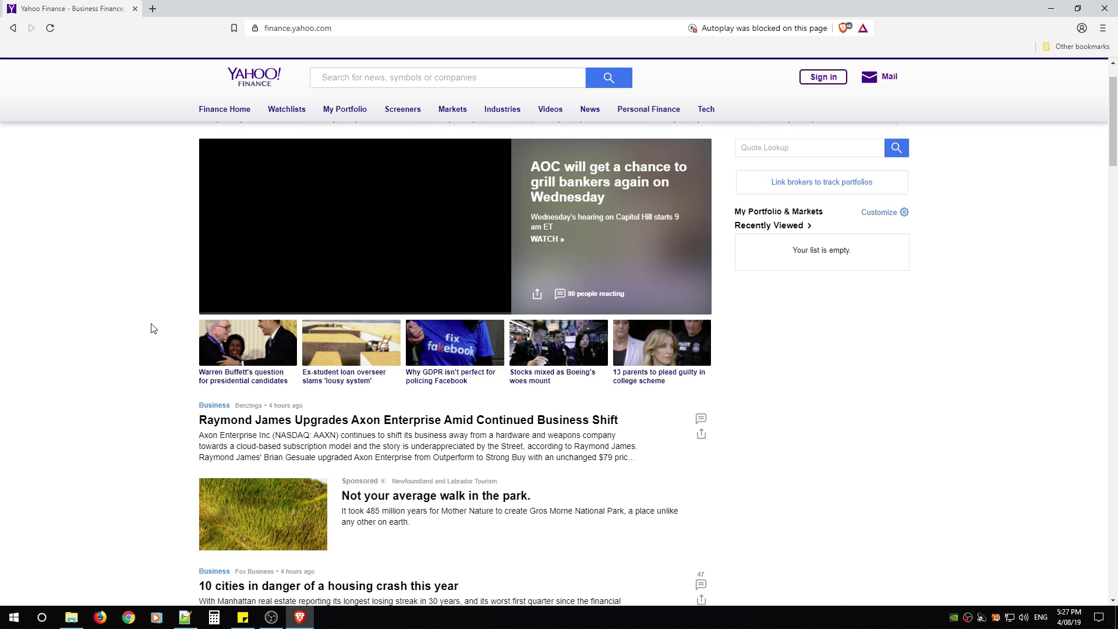
In a new tab, search YouTube for 'white armour consulting', open the channel and pause its video.
{"action": "left_click", "coordinate": [153, 12]}
{"action": "type", "text": "youtube.c"}
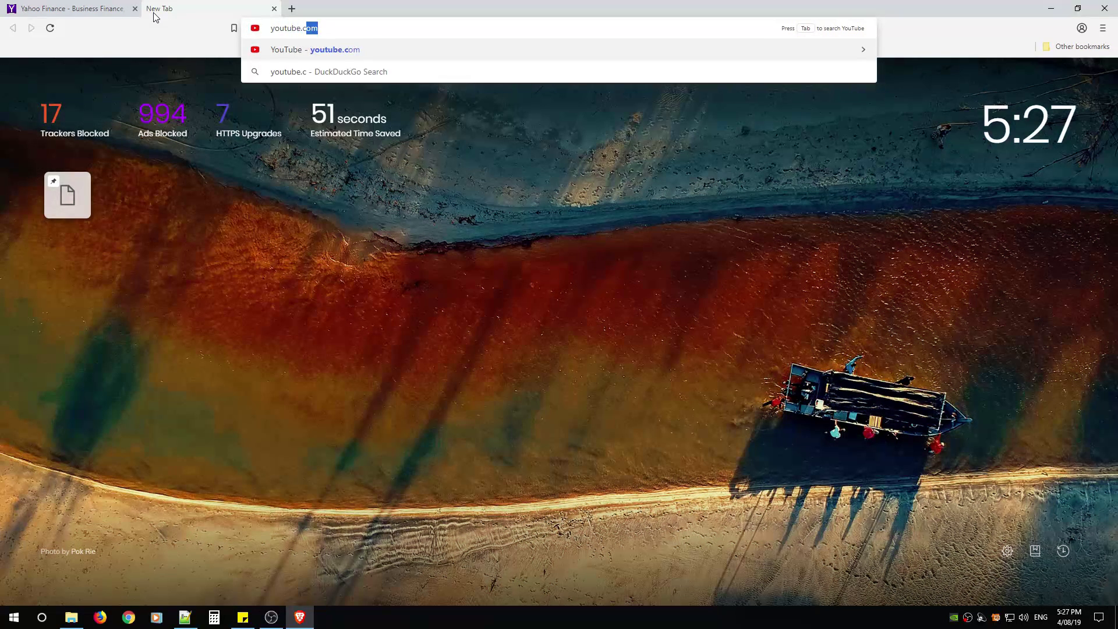
{"action": "key", "text": "Return"}
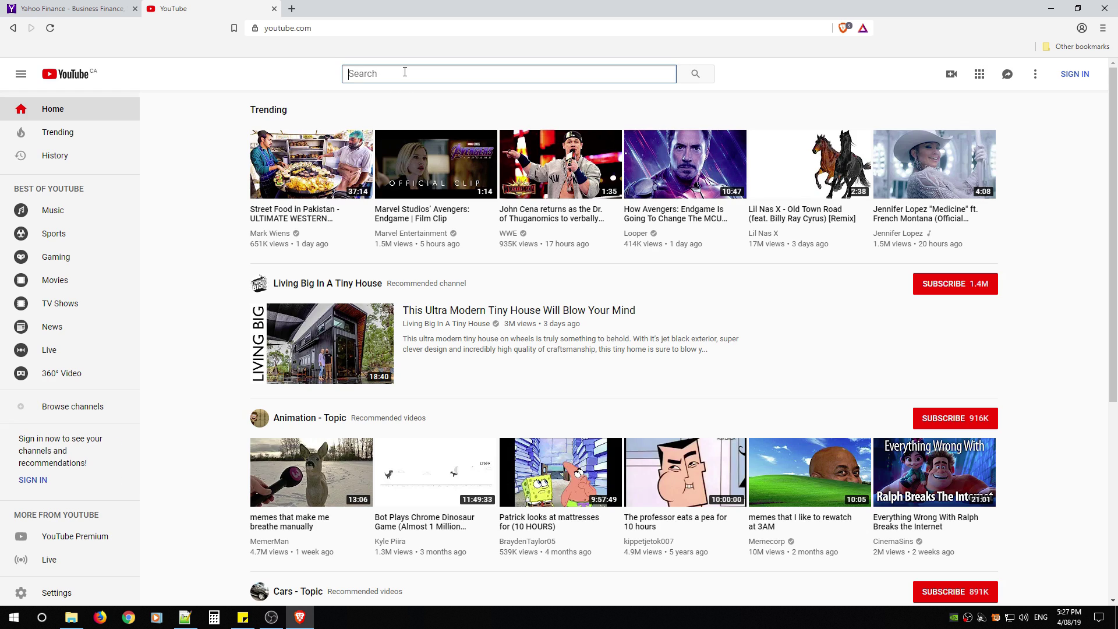
{"action": "type", "text": "white armour con"}
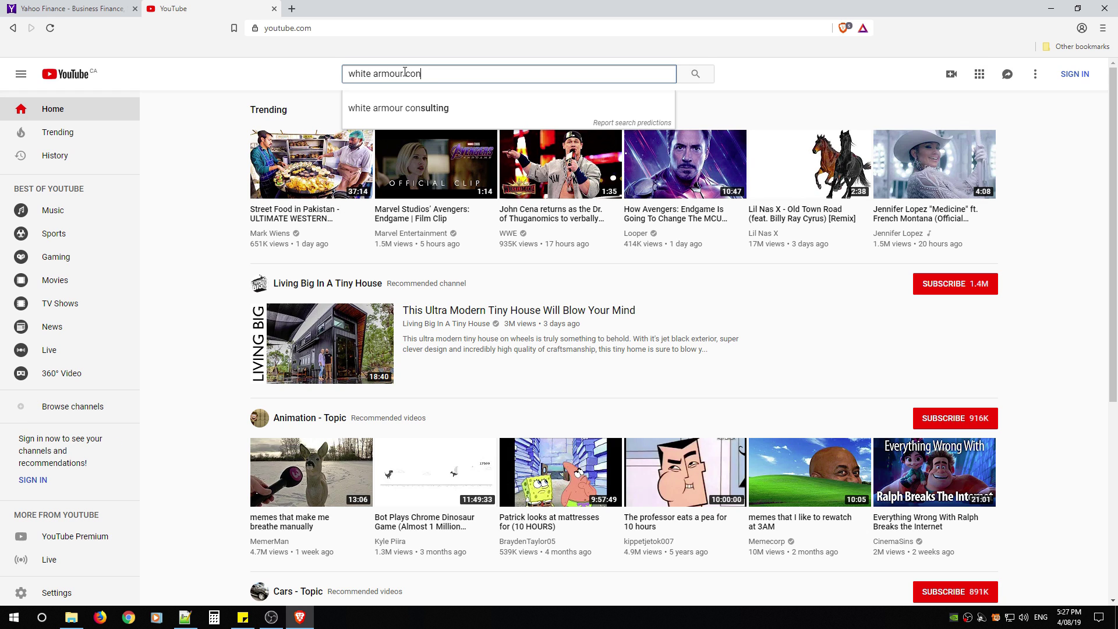
{"action": "type", "text": "sulting"}
{"action": "key", "text": "Return"}
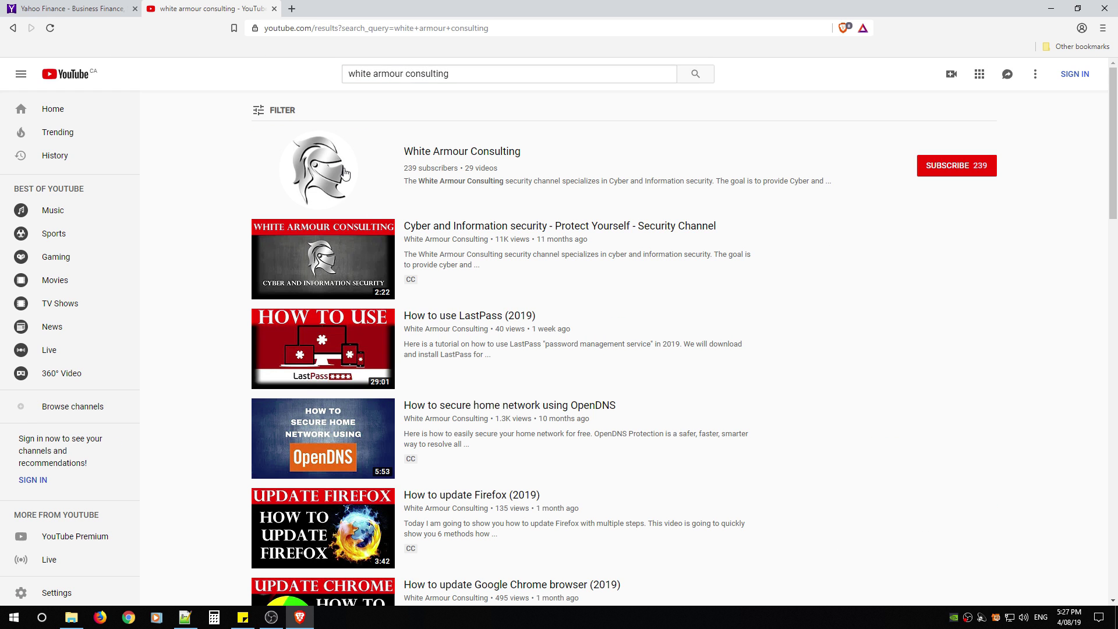
{"action": "left_click", "coordinate": [418, 153]}
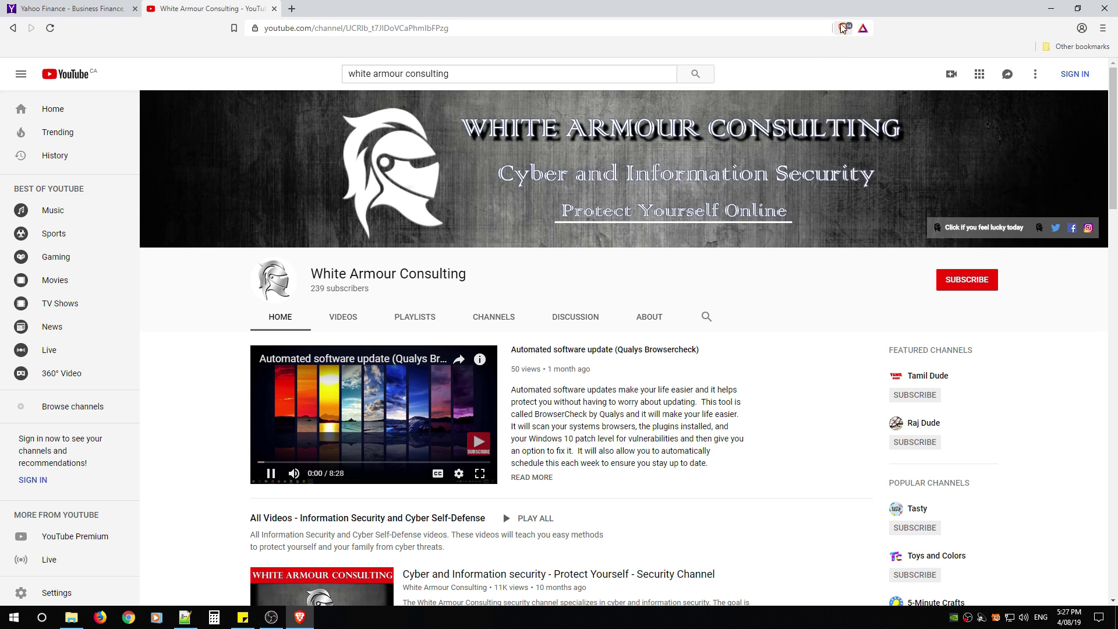
{"action": "key", "text": "k"}
Review the 14 ads and trackers Brave Shields blocked on the channel page.
{"action": "left_click", "coordinate": [844, 29]}
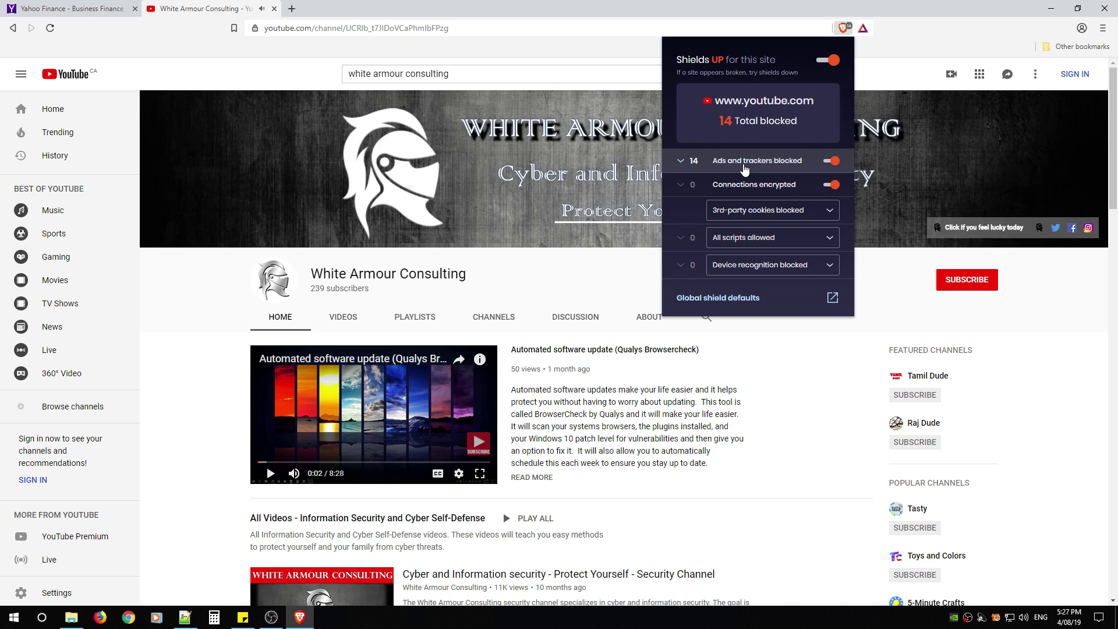
{"action": "left_click", "coordinate": [681, 163]}
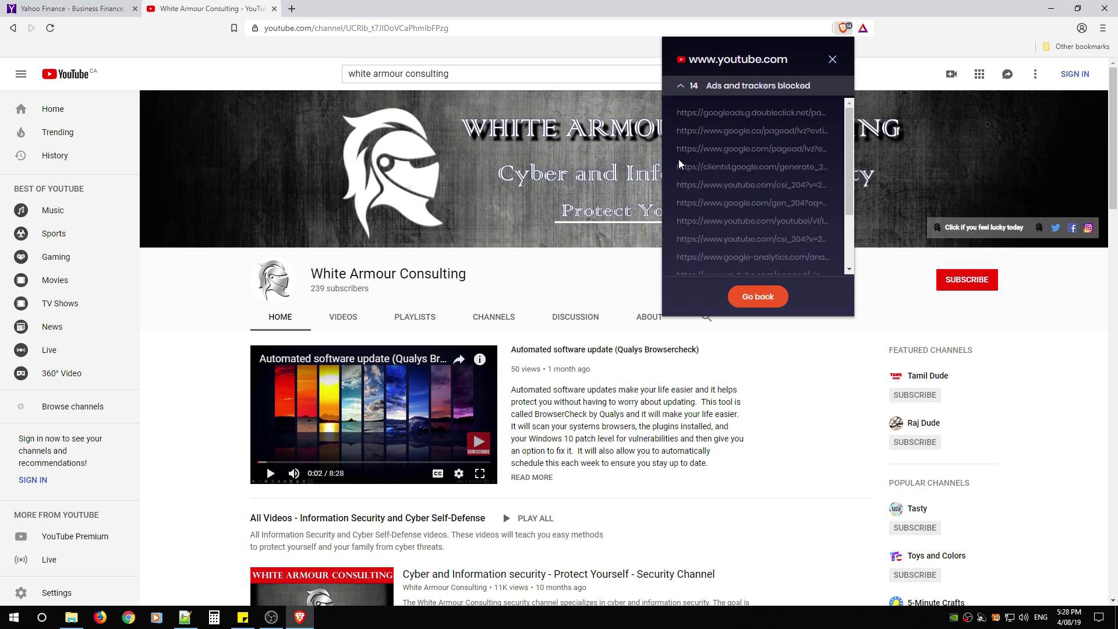
{"action": "left_click", "coordinate": [681, 88]}
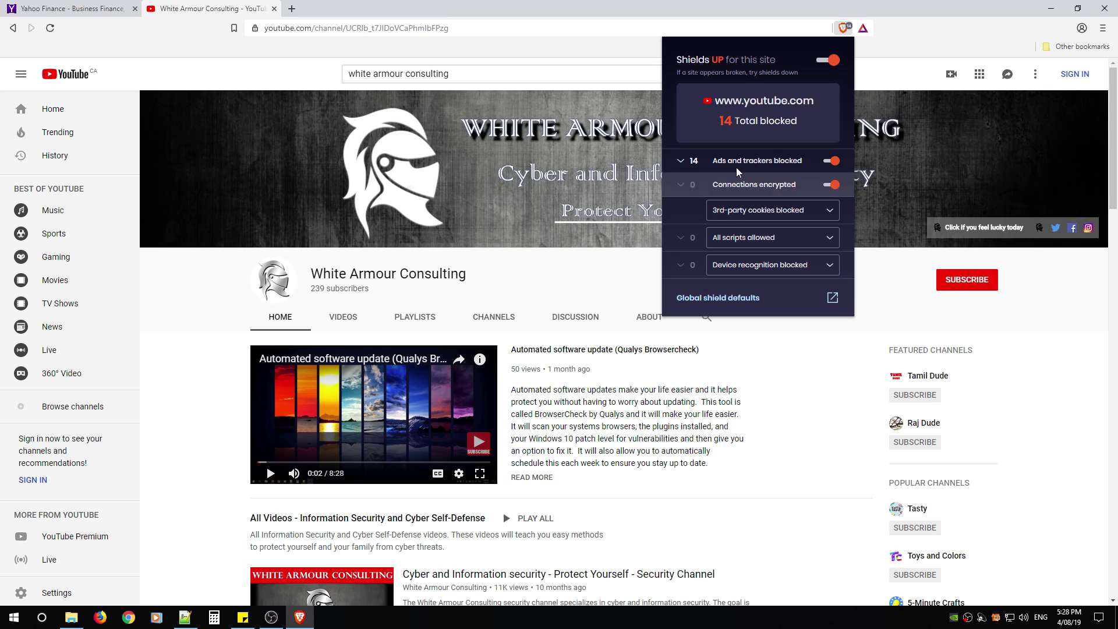
{"action": "left_click", "coordinate": [174, 397]}
{"action": "scroll", "coordinate": [355, 387], "scroll_direction": "down", "scroll_amount": 6}
{"action": "scroll", "coordinate": [355, 387], "scroll_direction": "up", "scroll_amount": 6}
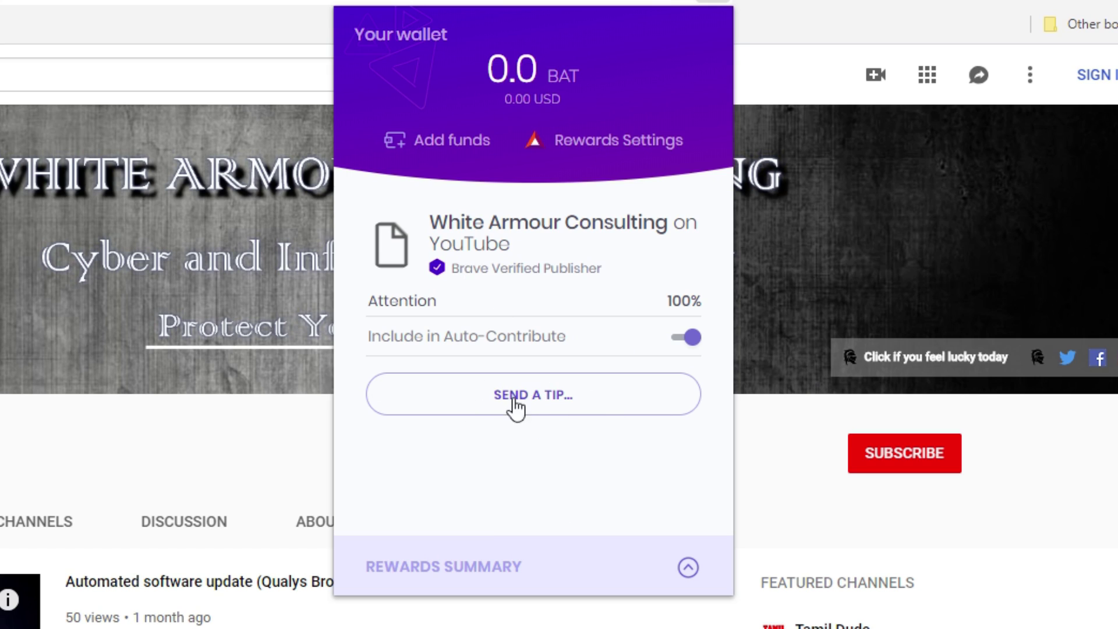
Attempt a 10.0 BAT tip to the verified publisher and note the zero wallet balance.
{"action": "left_click_drag", "start_coordinate": [455, 269], "coordinate": [614, 284]}
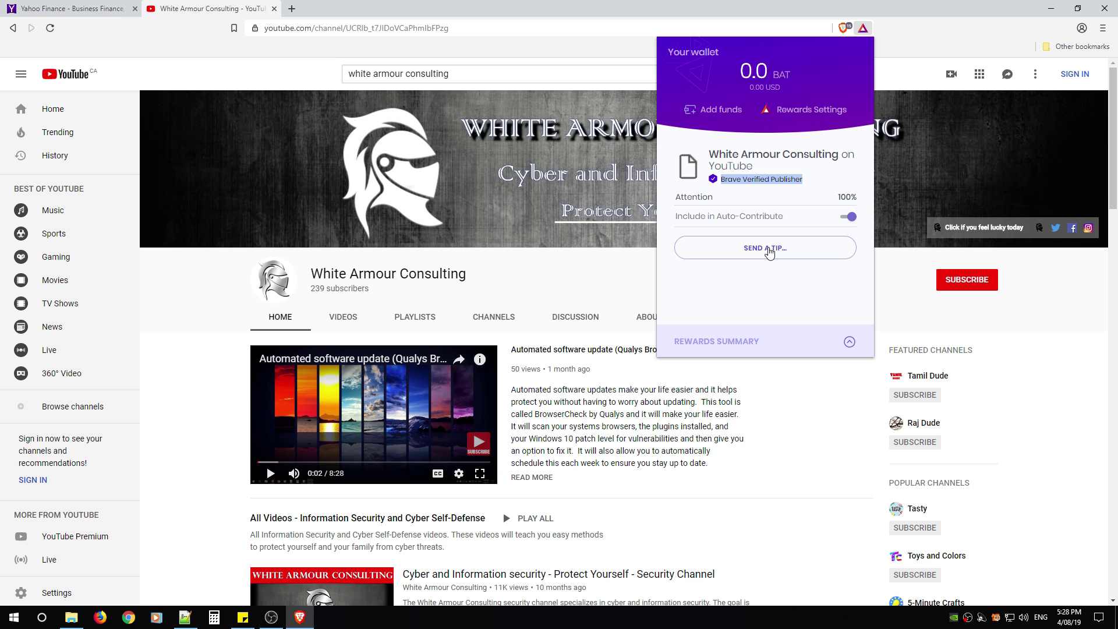
{"action": "left_click", "coordinate": [766, 248]}
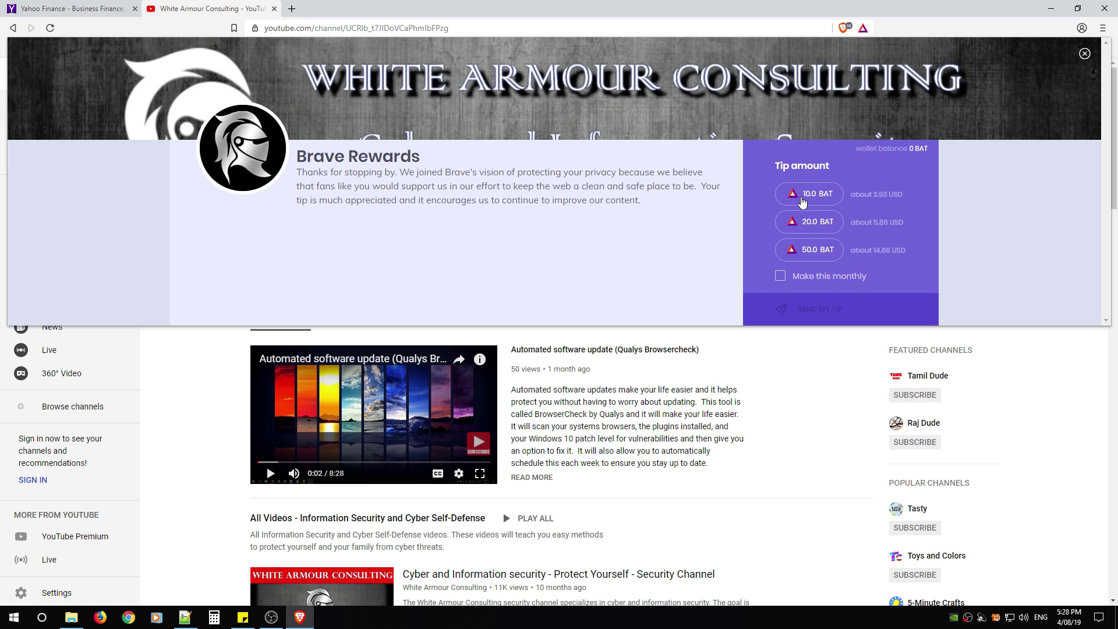
{"action": "left_click", "coordinate": [811, 194]}
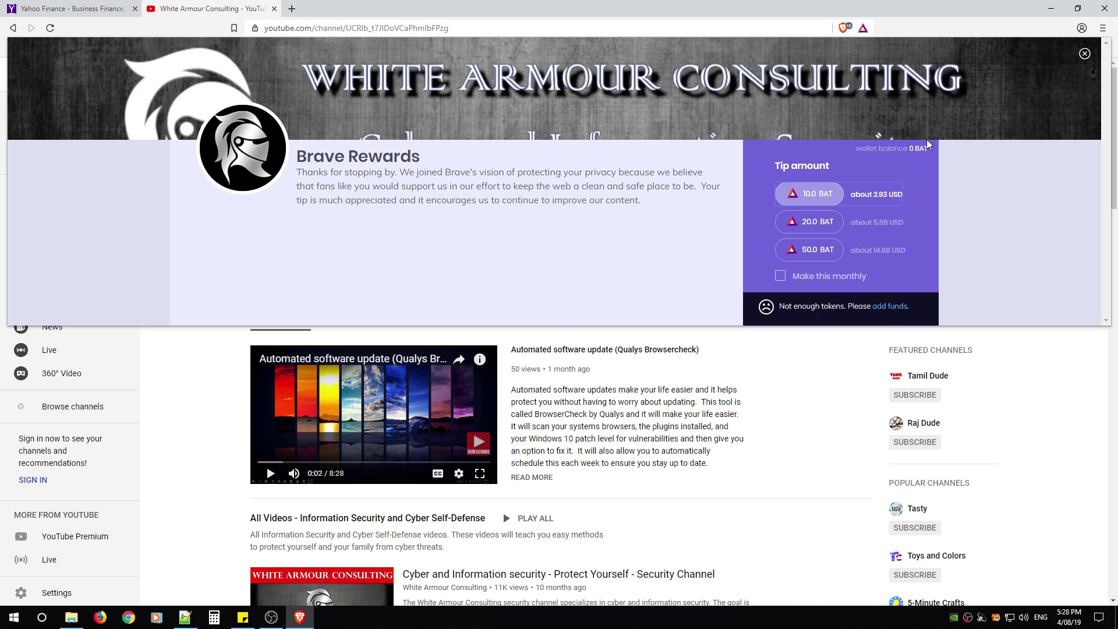
{"action": "left_click_drag", "start_coordinate": [902, 150], "coordinate": [921, 151]}
{"action": "left_click", "coordinate": [593, 218]}
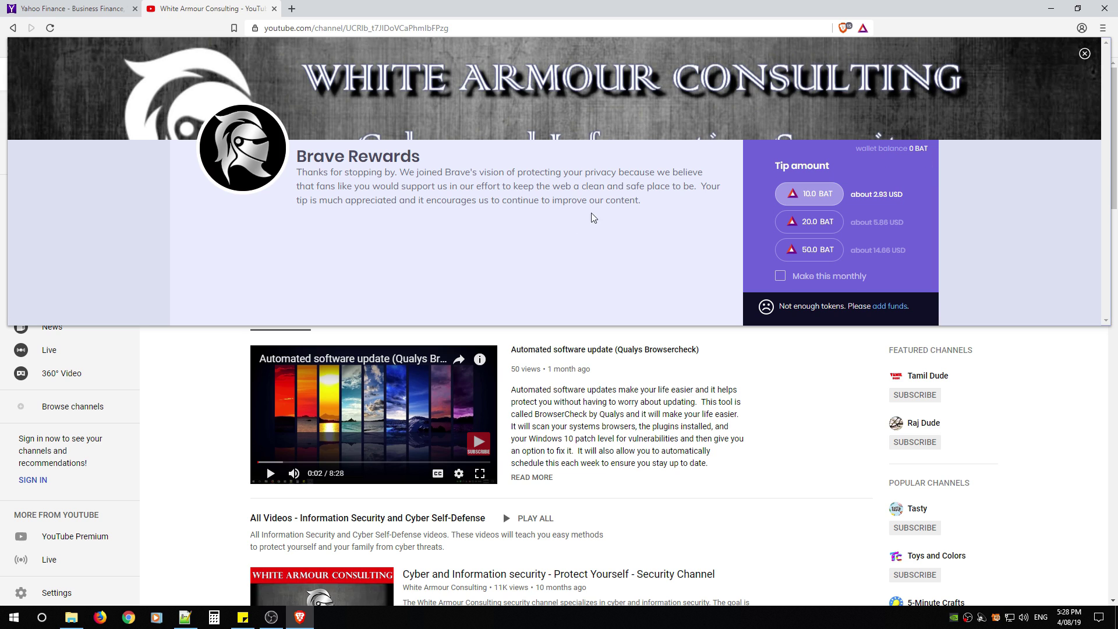
Close the tip window and look over this month's Brave Rewards wallet summary.
{"action": "left_click", "coordinate": [1084, 54]}
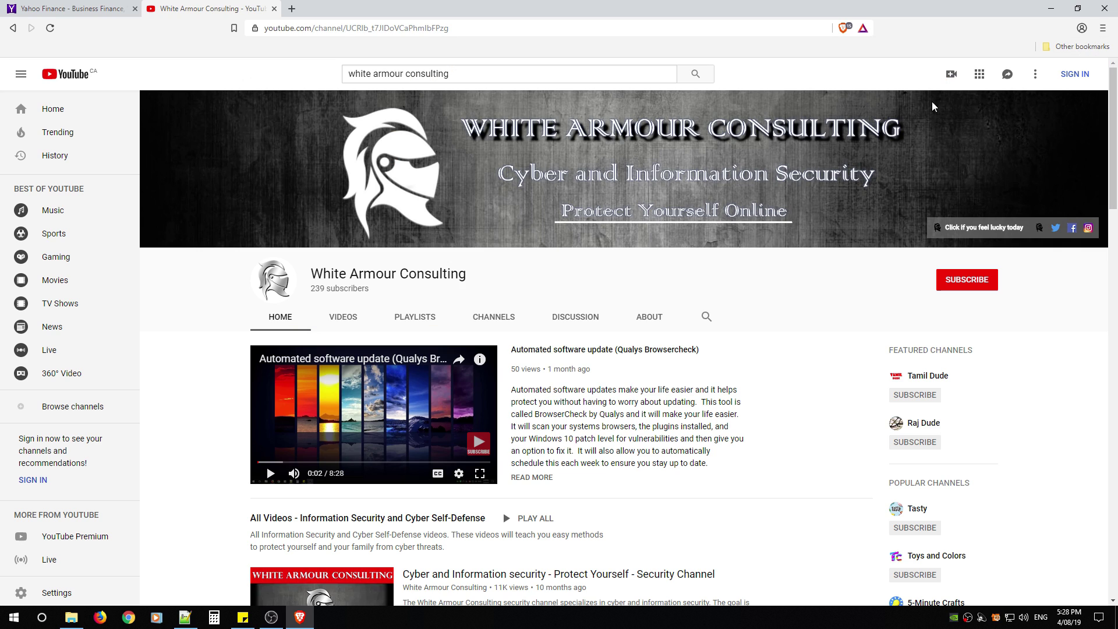
{"action": "left_click", "coordinate": [862, 28]}
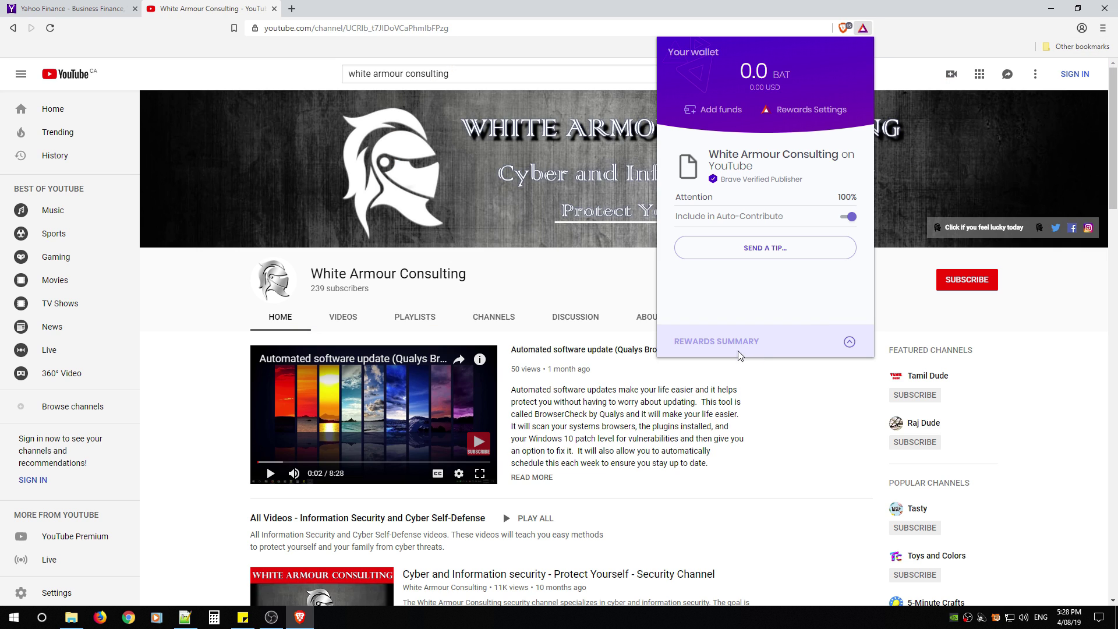
{"action": "left_click", "coordinate": [849, 342]}
{"action": "left_click", "coordinate": [855, 161]}
View the wallet's add-funds crypto addresses, close that tab and reopen the wallet panel.
{"action": "left_click", "coordinate": [719, 111]}
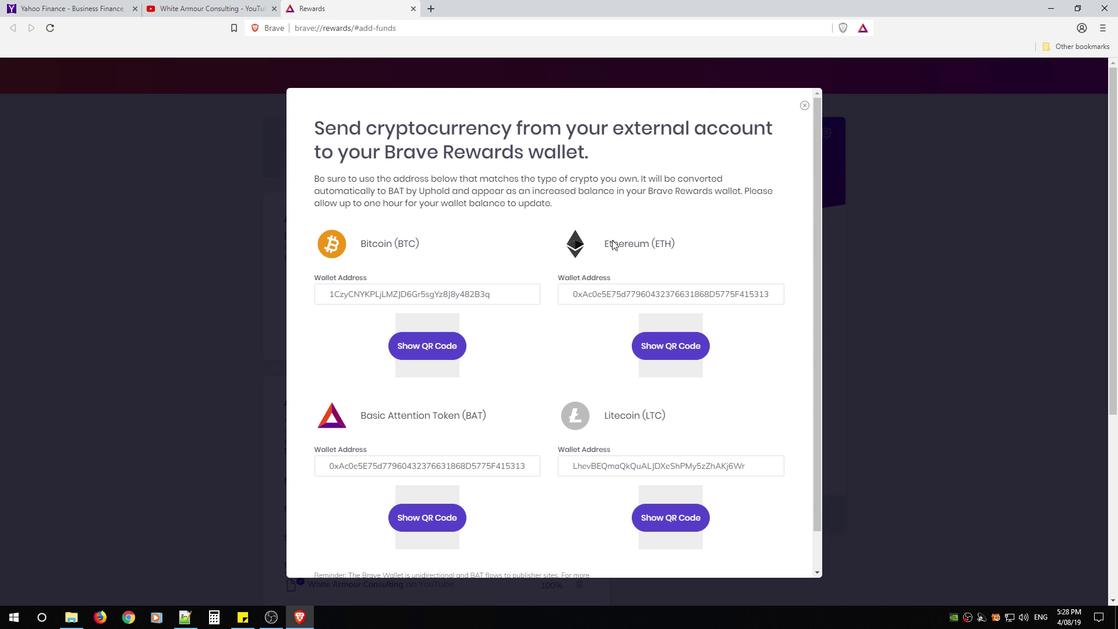
{"action": "scroll", "coordinate": [583, 338], "scroll_direction": "down", "scroll_amount": 1}
{"action": "scroll", "coordinate": [577, 331], "scroll_direction": "up", "scroll_amount": 1}
{"action": "left_click", "coordinate": [413, 9]}
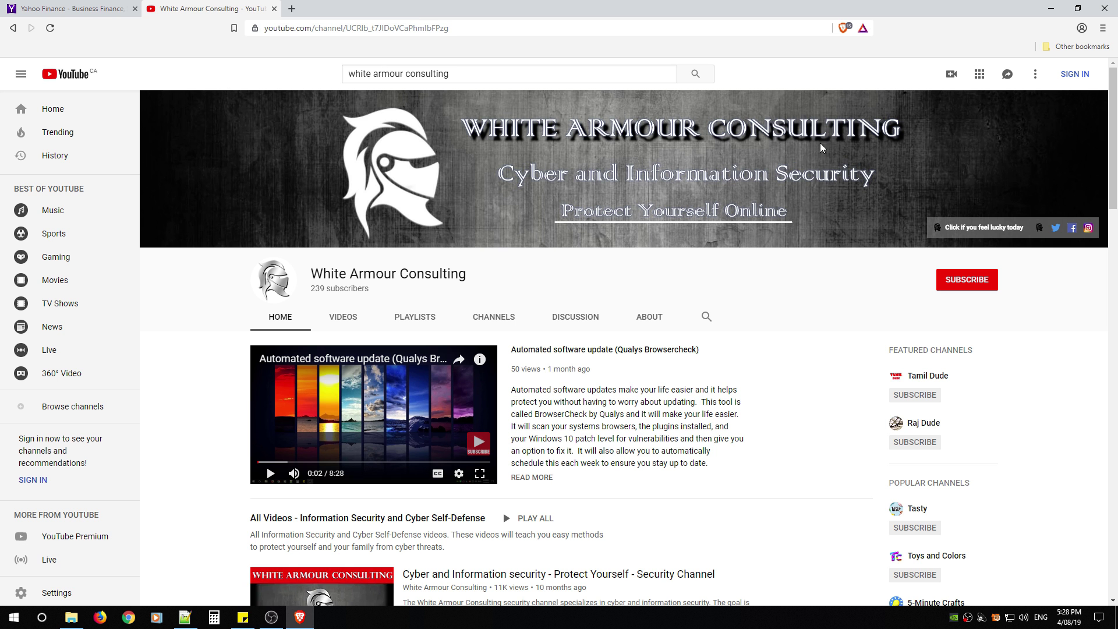
{"action": "left_click", "coordinate": [863, 28]}
{"action": "left_click", "coordinate": [813, 111]}
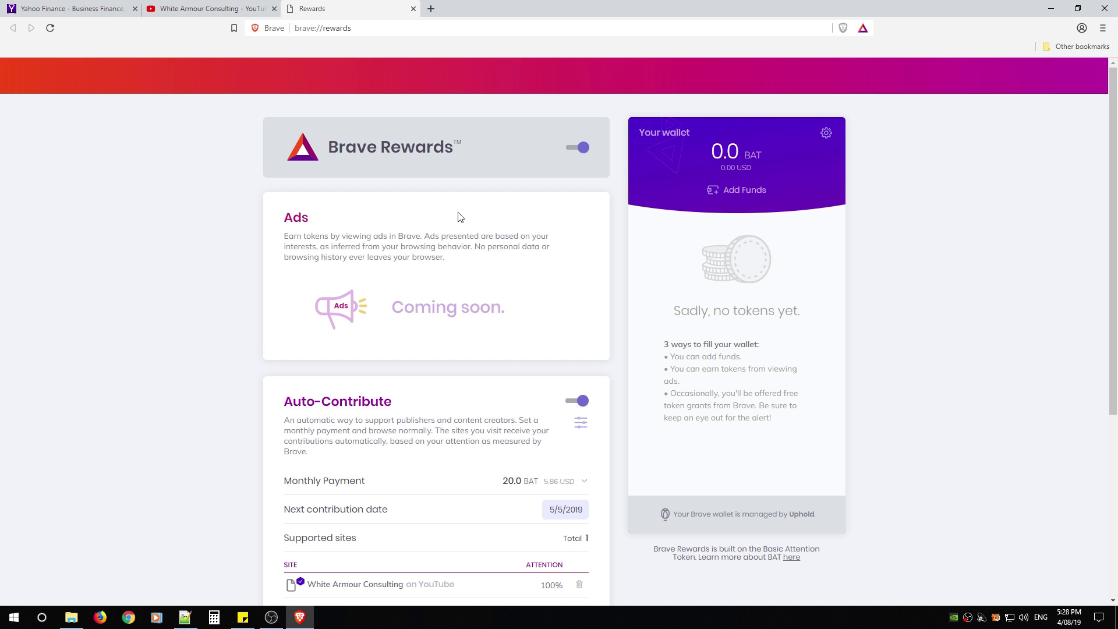
{"action": "left_click", "coordinate": [864, 27]}
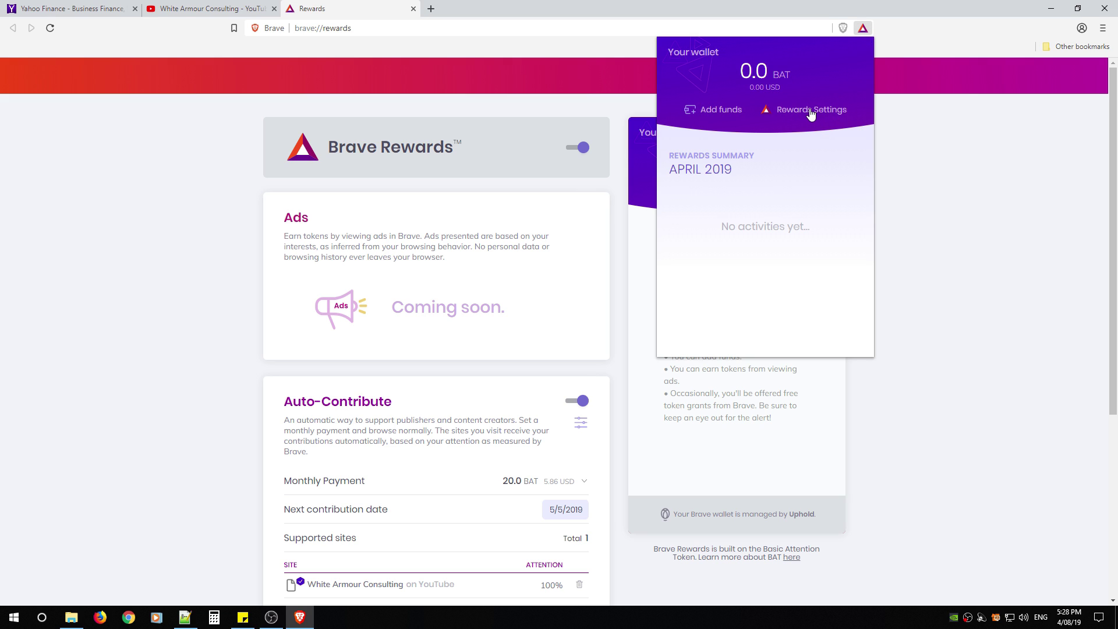
{"action": "left_click", "coordinate": [487, 7]}
{"action": "scroll", "coordinate": [464, 269], "scroll_direction": "down", "scroll_amount": 2}
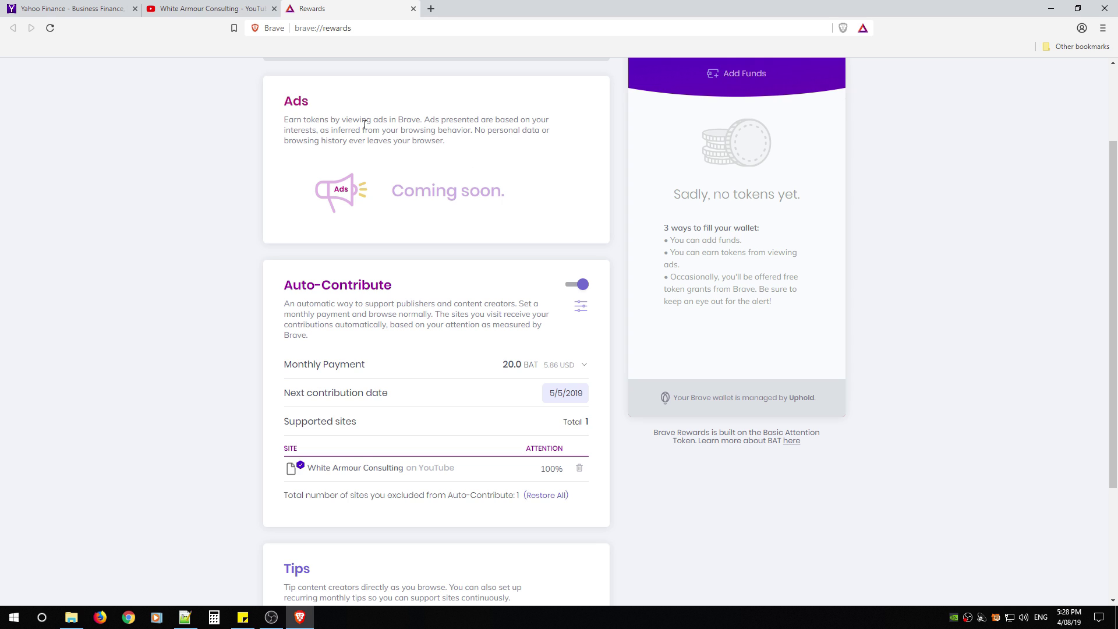
{"action": "left_click_drag", "start_coordinate": [285, 100], "coordinate": [481, 160]}
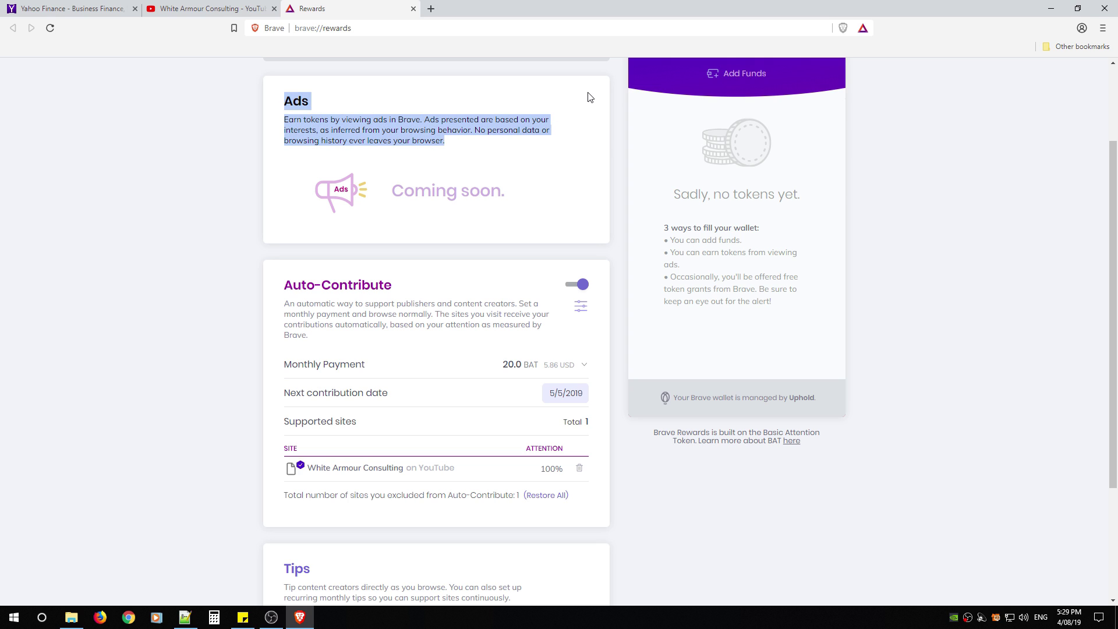
{"action": "scroll", "coordinate": [751, 137], "scroll_direction": "up", "scroll_amount": 2}
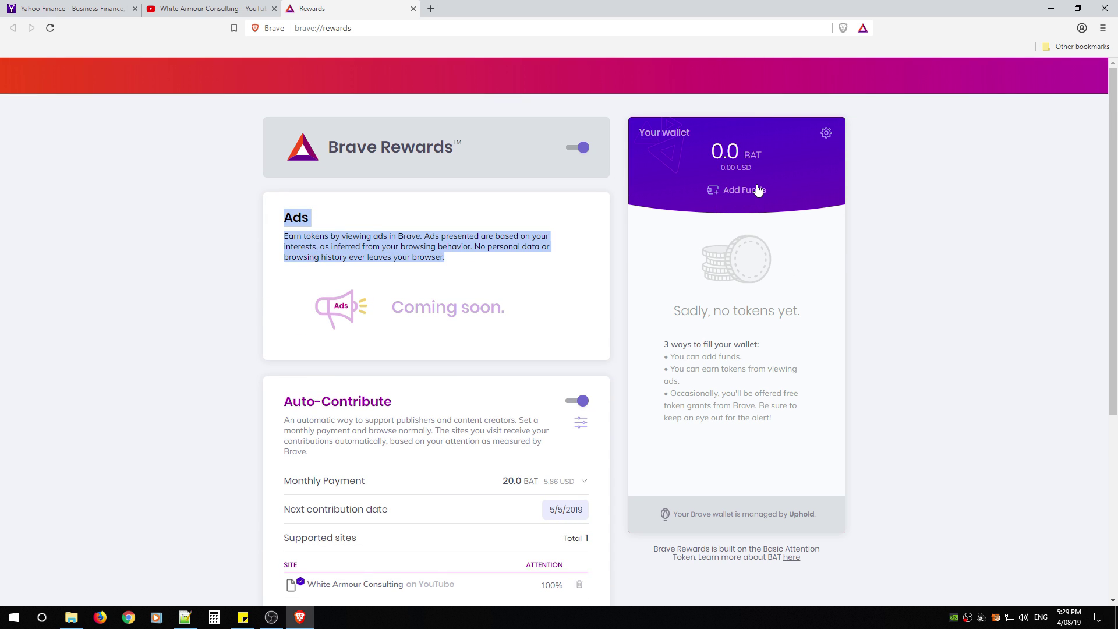
{"action": "scroll", "coordinate": [452, 339], "scroll_direction": "down", "scroll_amount": 3}
{"action": "left_click_drag", "start_coordinate": [283, 221], "coordinate": [414, 241]}
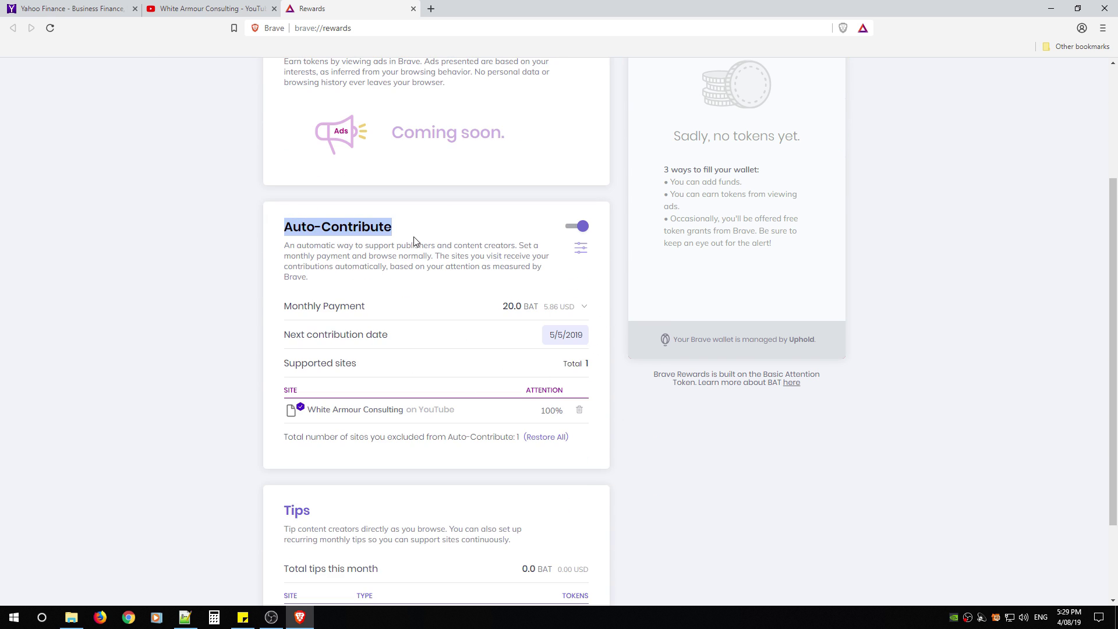
{"action": "scroll", "coordinate": [556, 330], "scroll_direction": "down", "scroll_amount": 2}
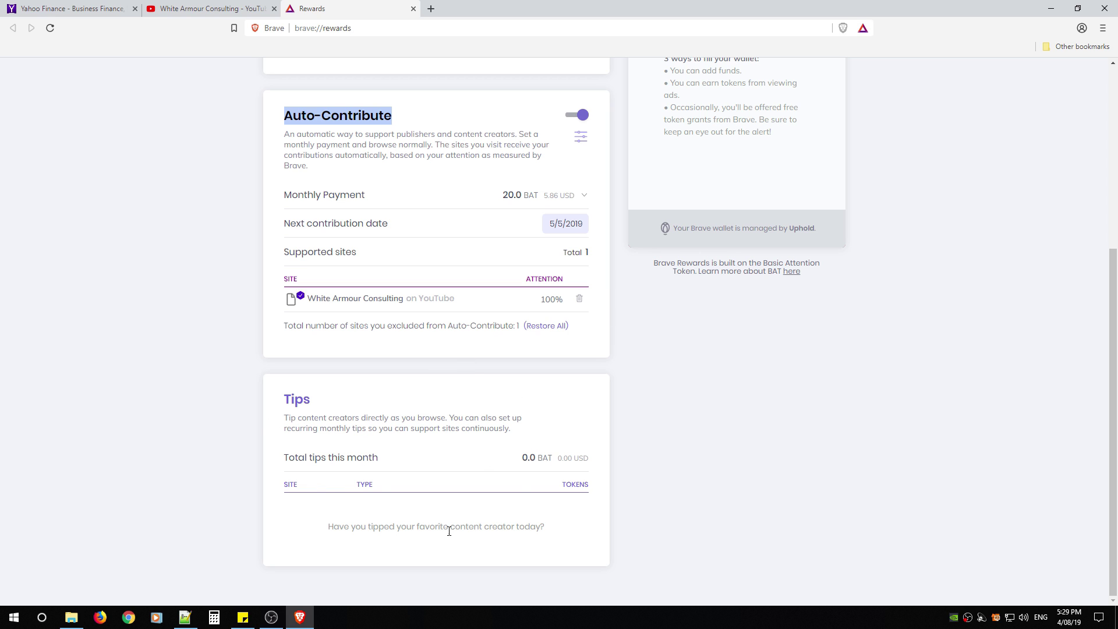
Close the Rewards tab, check youtube.com Shields stats, and open Settings at Social Buttons and Logins.
{"action": "scroll", "coordinate": [498, 408], "scroll_direction": "up", "scroll_amount": 5}
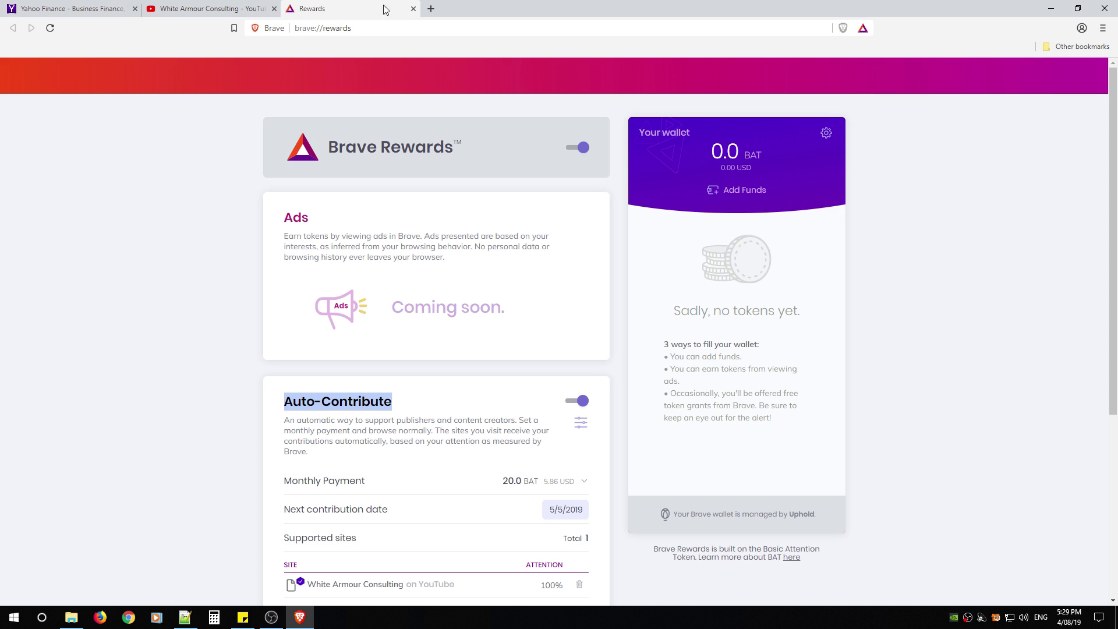
{"action": "left_click", "coordinate": [413, 9]}
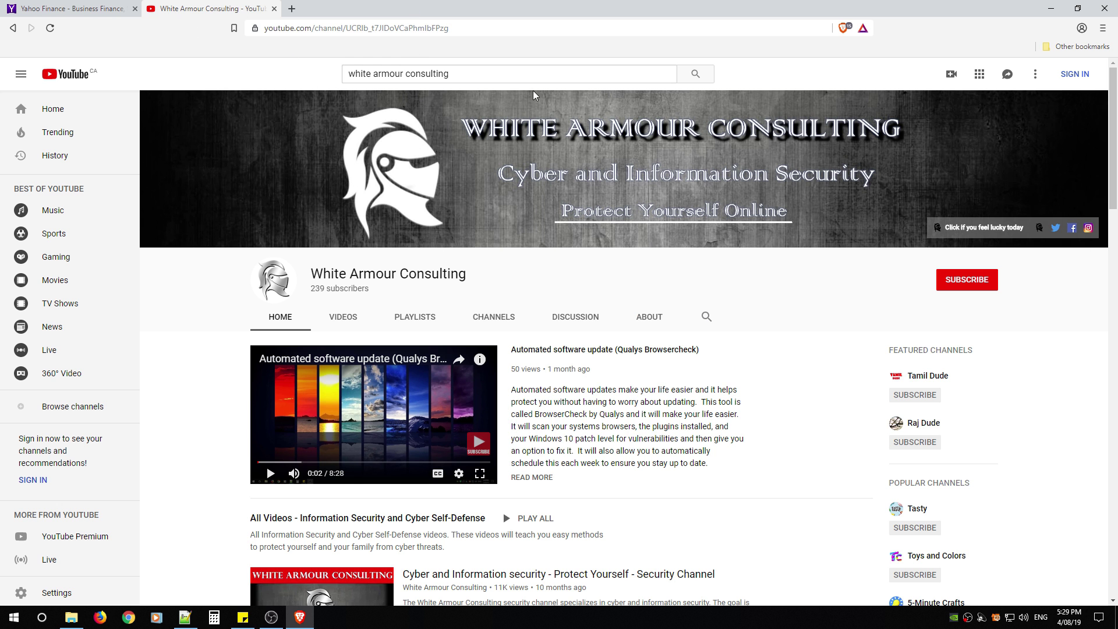
{"action": "left_click", "coordinate": [842, 28]}
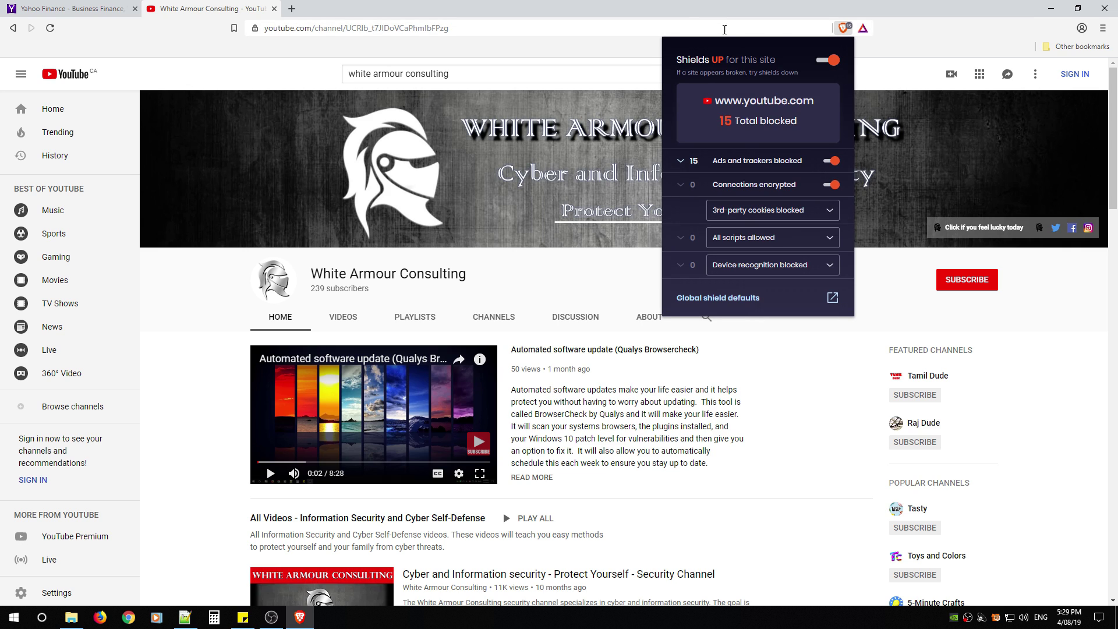
{"action": "left_click", "coordinate": [1102, 28]}
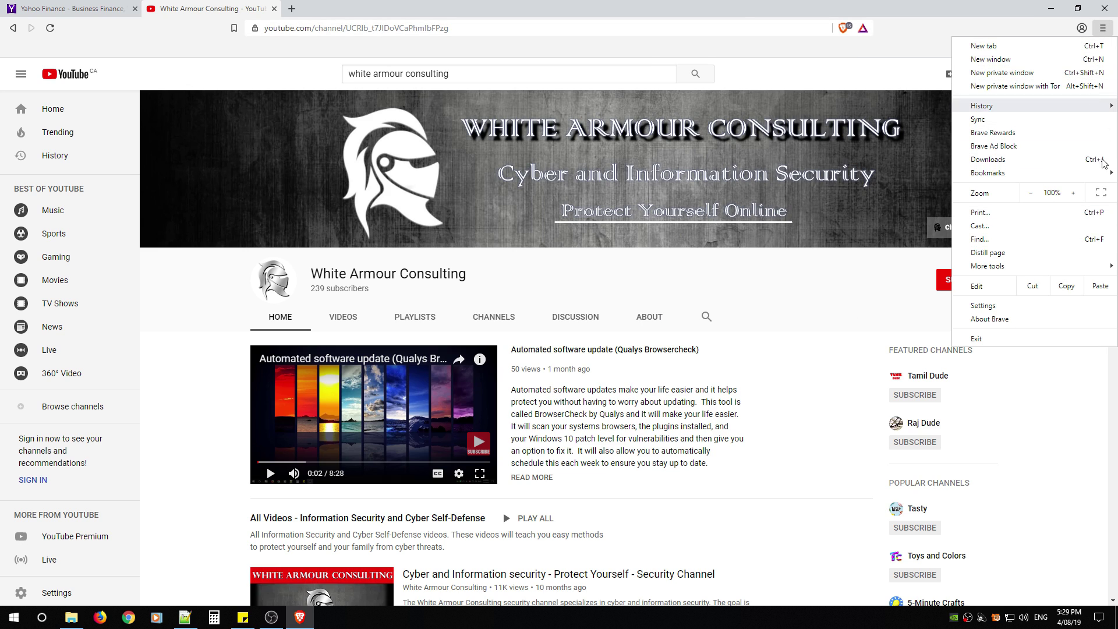
{"action": "left_click", "coordinate": [983, 305]}
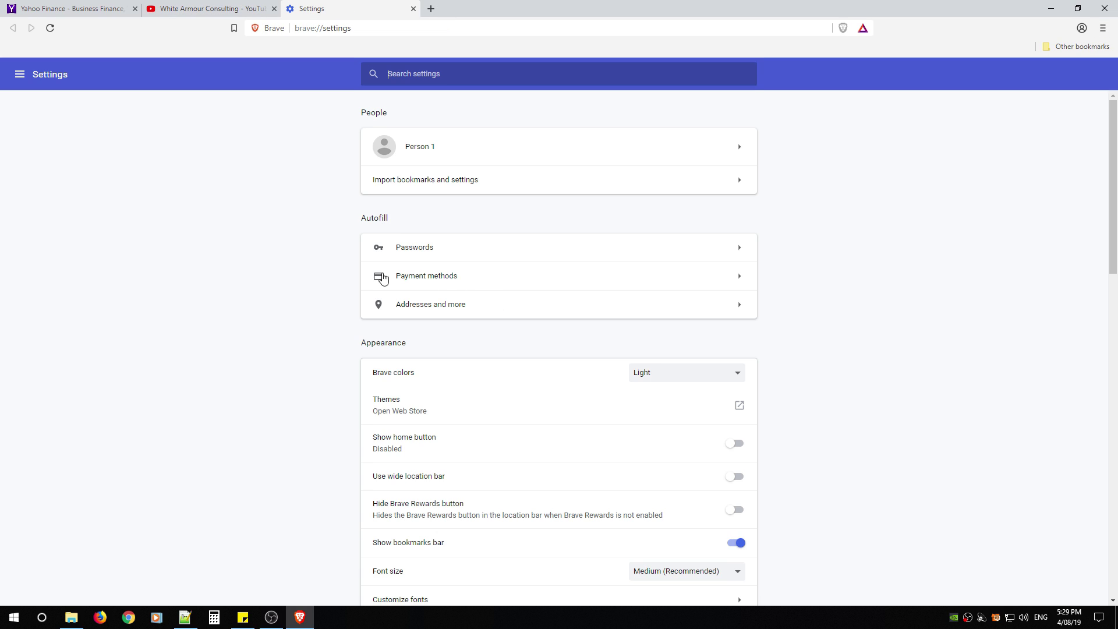
{"action": "scroll", "coordinate": [297, 278], "scroll_direction": "down", "scroll_amount": 10}
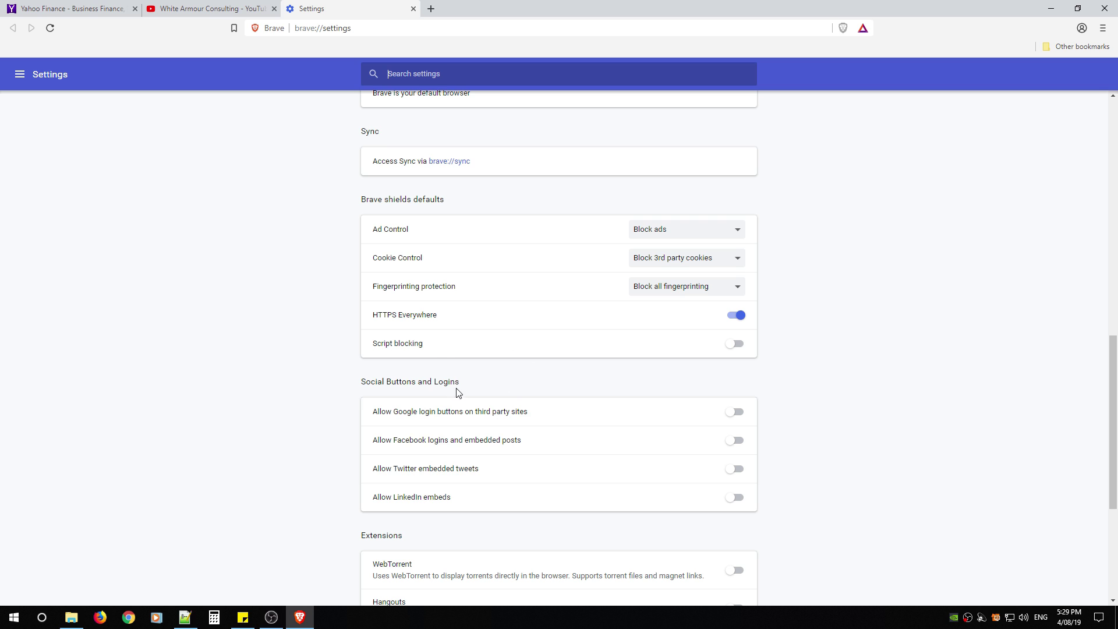
{"action": "left_click_drag", "start_coordinate": [361, 381], "coordinate": [468, 377]}
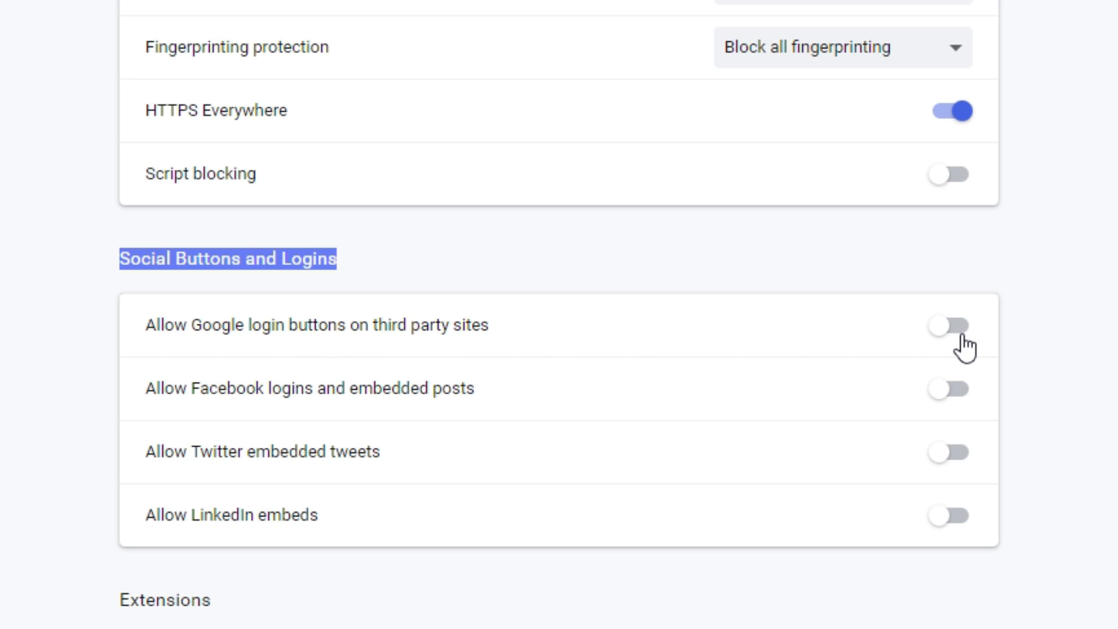
Toggle the Google, Facebook, Twitter and LinkedIn embed switches on and back off.
{"action": "left_click", "coordinate": [942, 326]}
{"action": "left_click", "coordinate": [942, 326]}
{"action": "left_click", "coordinate": [945, 390]}
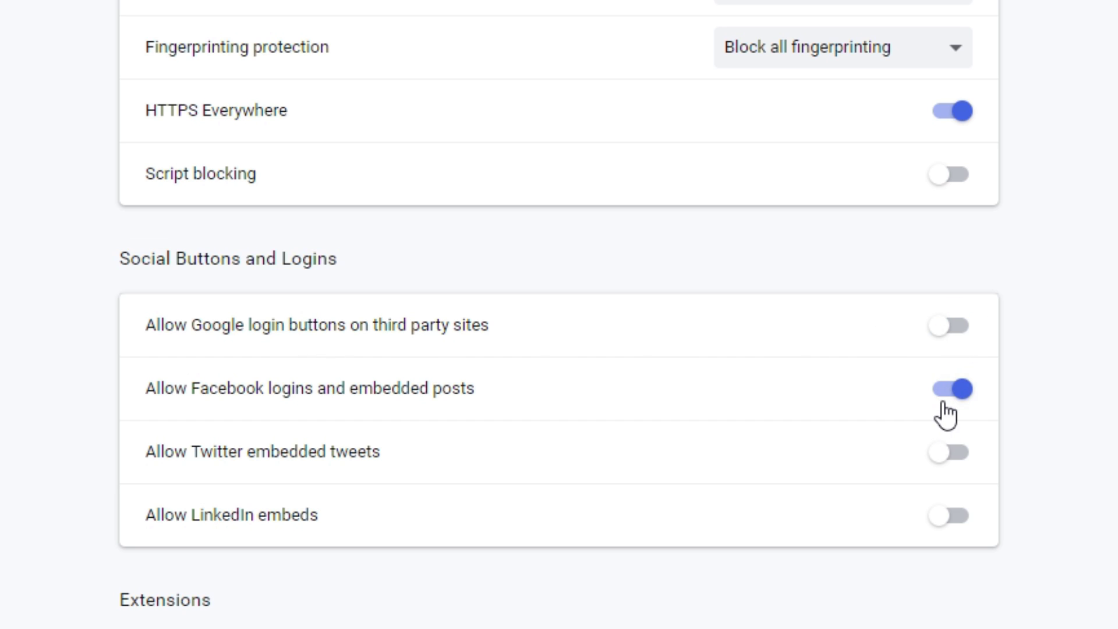
{"action": "left_click", "coordinate": [943, 403]}
{"action": "left_click", "coordinate": [930, 455]}
{"action": "left_click", "coordinate": [930, 455]}
{"action": "left_click", "coordinate": [959, 512]}
{"action": "left_click", "coordinate": [949, 521]}
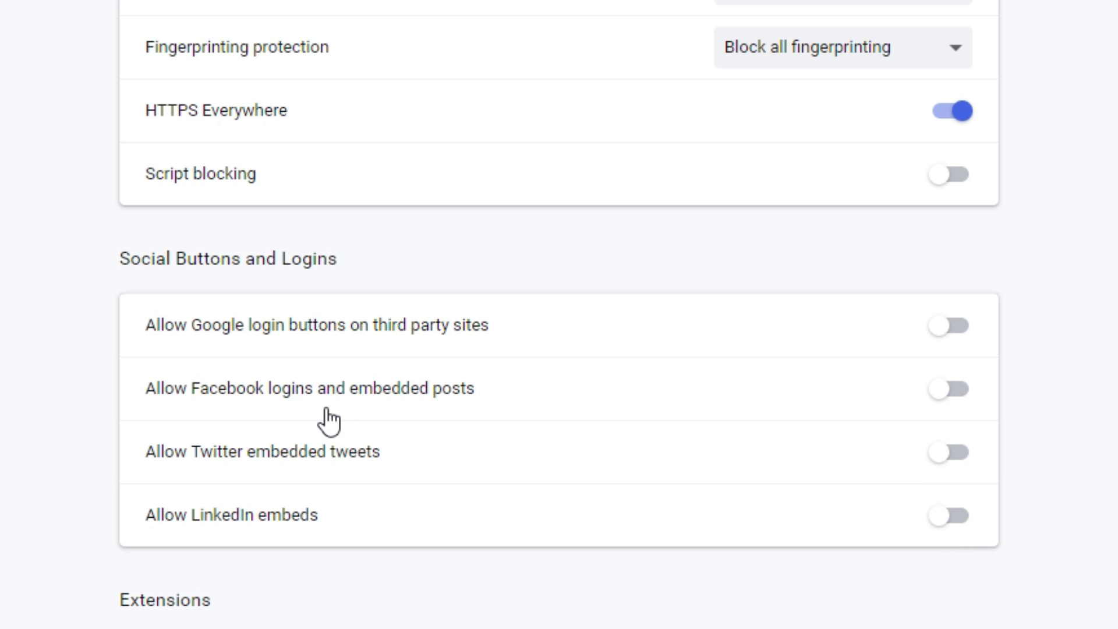
{"action": "scroll", "coordinate": [464, 295], "scroll_direction": "up", "scroll_amount": 7}
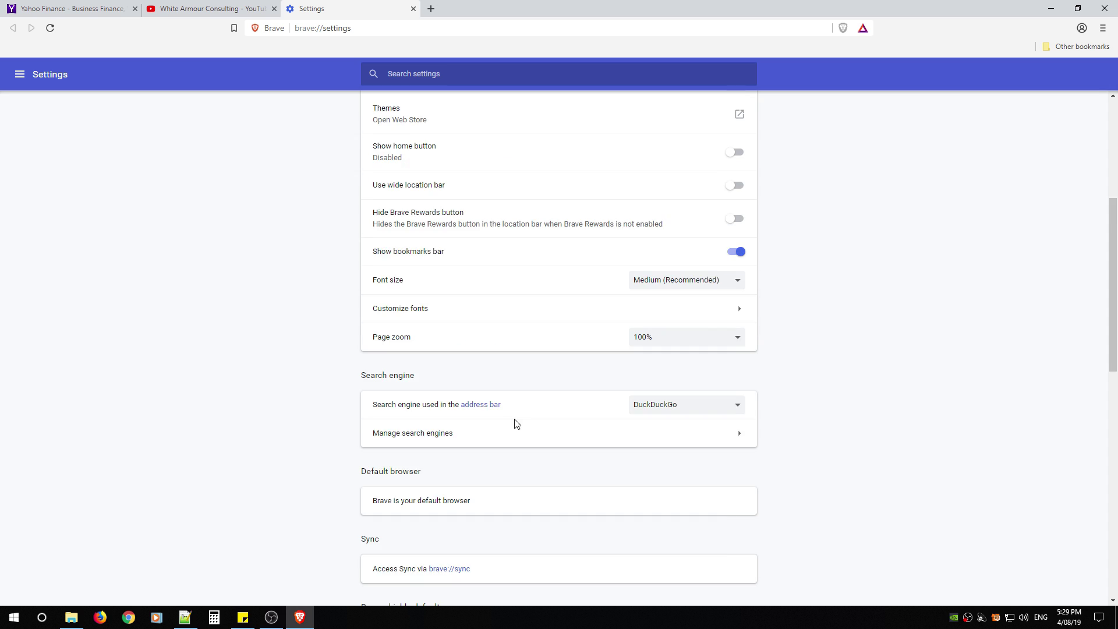
{"action": "scroll", "coordinate": [516, 423], "scroll_direction": "up", "scroll_amount": 5}
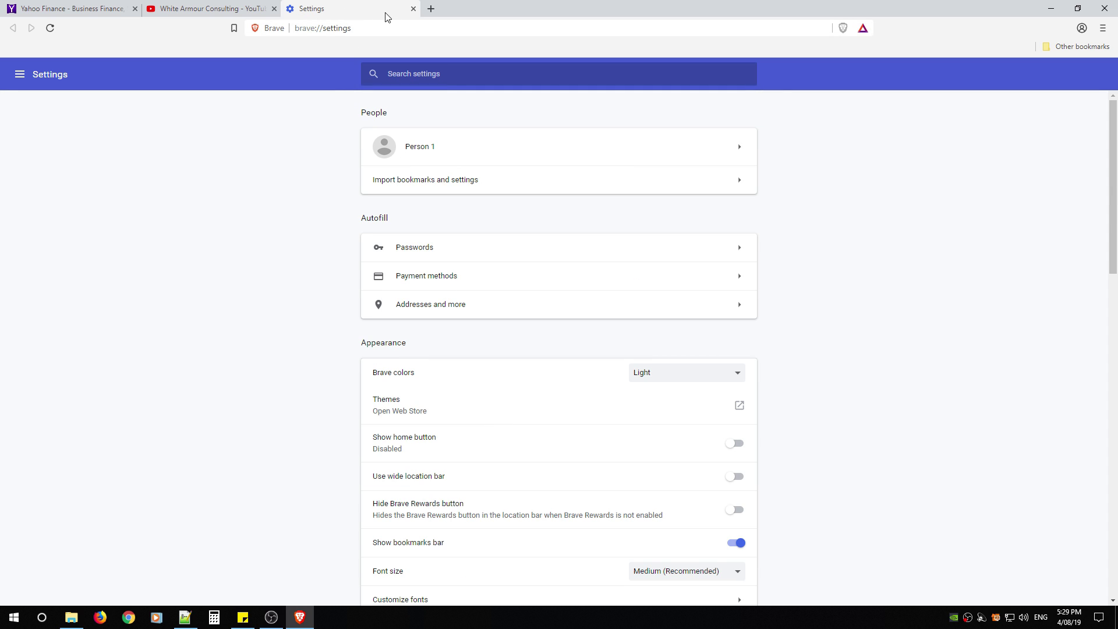
Close Settings, search a new tab for the Chrome extension store and open the Chrome Web Store.
{"action": "left_click", "coordinate": [414, 9]}
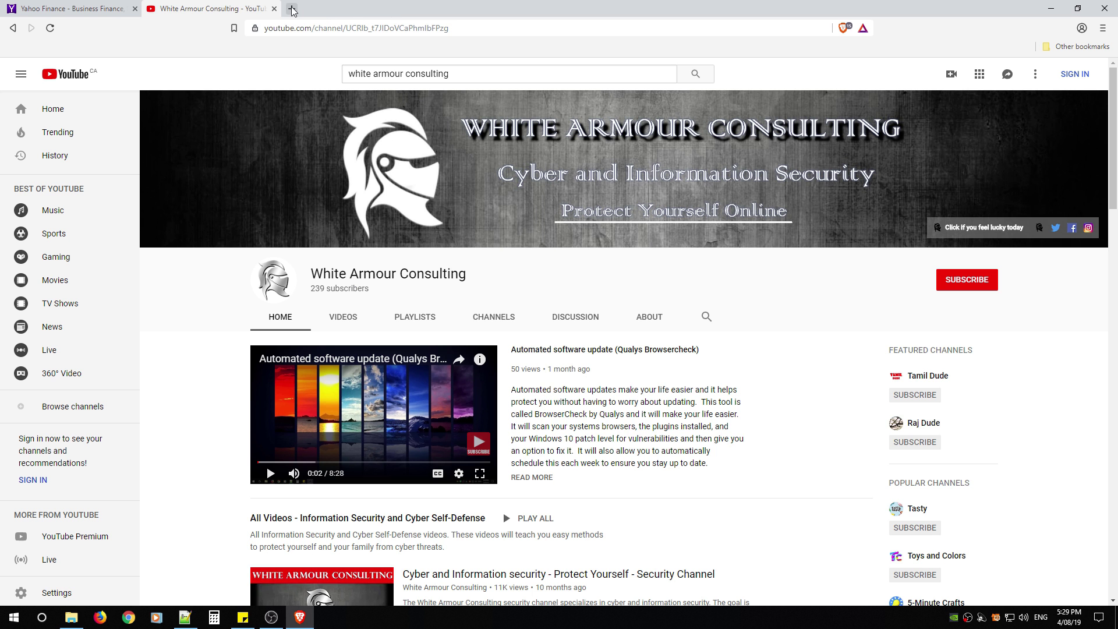
{"action": "left_click", "coordinate": [291, 10]}
{"action": "type", "text": "we"}
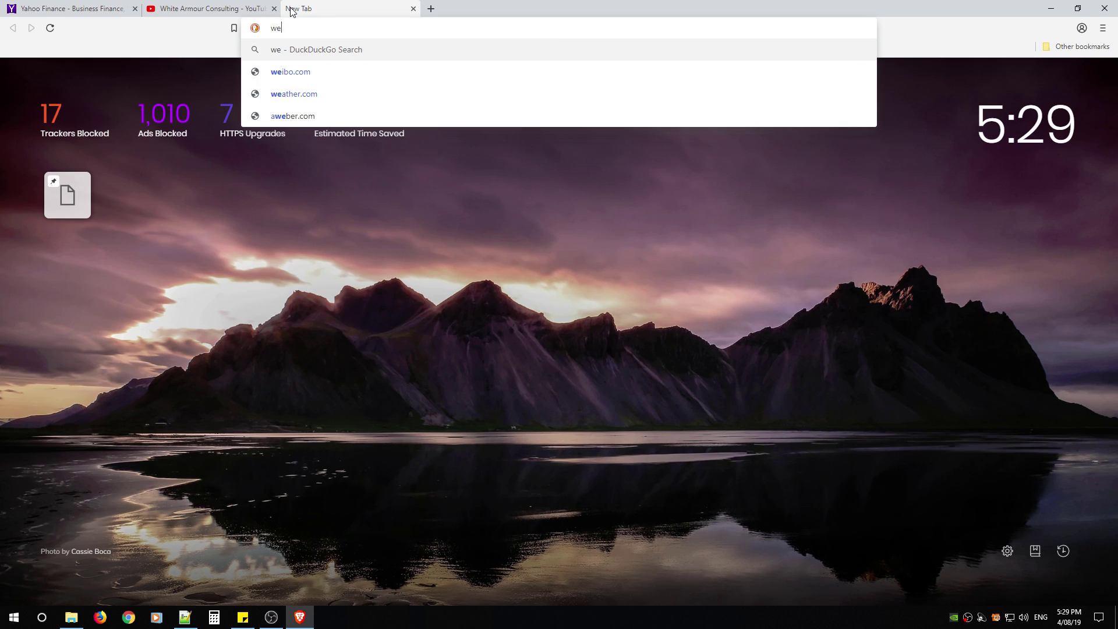
{"action": "key", "text": "BackSpace"}
{"action": "key", "text": "BackSpace"}
{"action": "type", "text": "chrome web"}
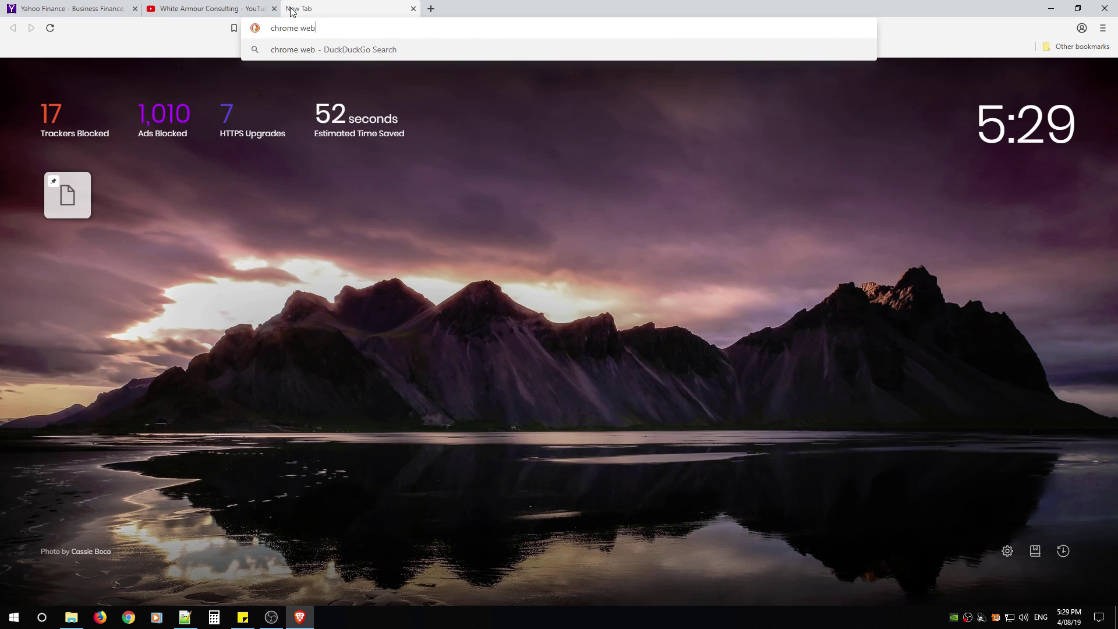
{"action": "key", "text": "BackSpace"}
{"action": "key", "text": "BackSpace"}
{"action": "key", "text": "BackSpace"}
{"action": "type", "text": "extension+store&t=brave&ia="}
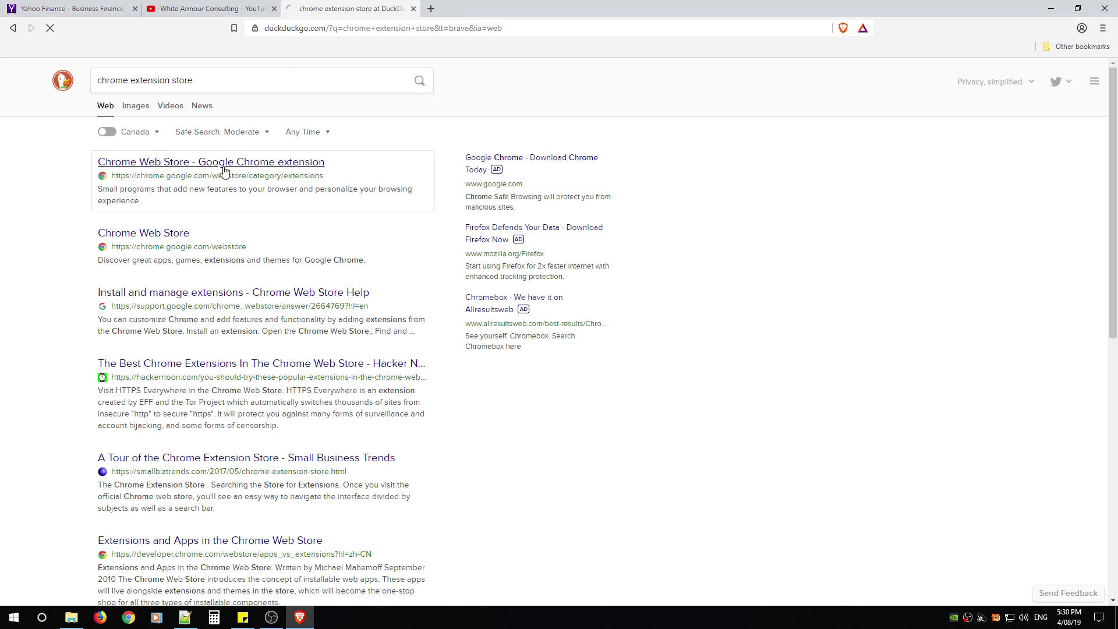
{"action": "left_click", "coordinate": [310, 169]}
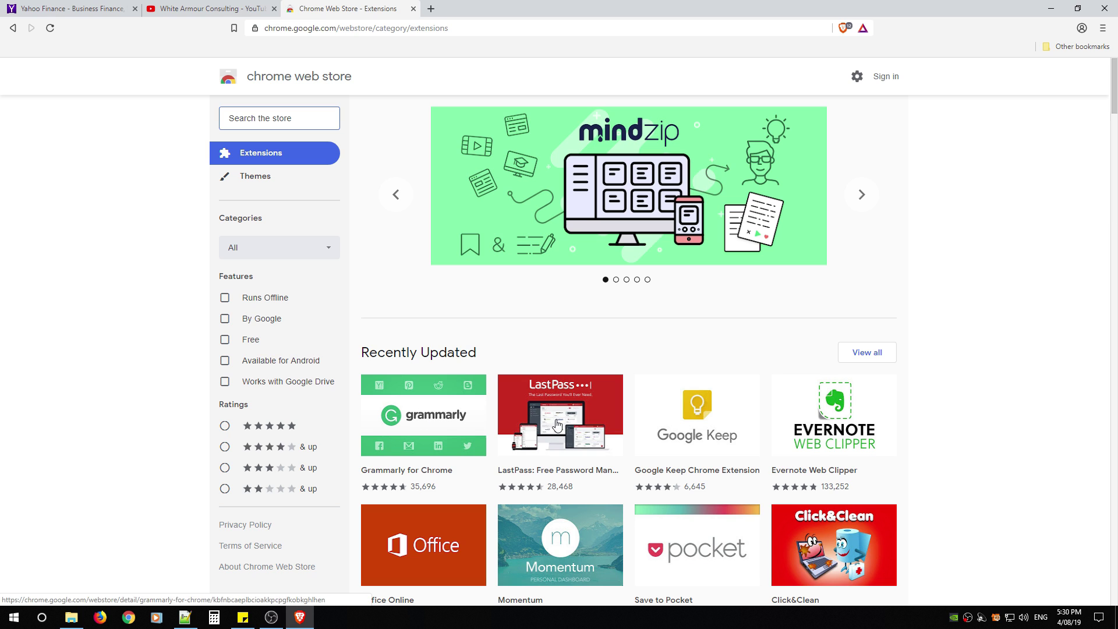
View the LastPass Free Password Manager listing, then reach the Web Store via Settings > Extensions.
{"action": "left_click", "coordinate": [544, 405]}
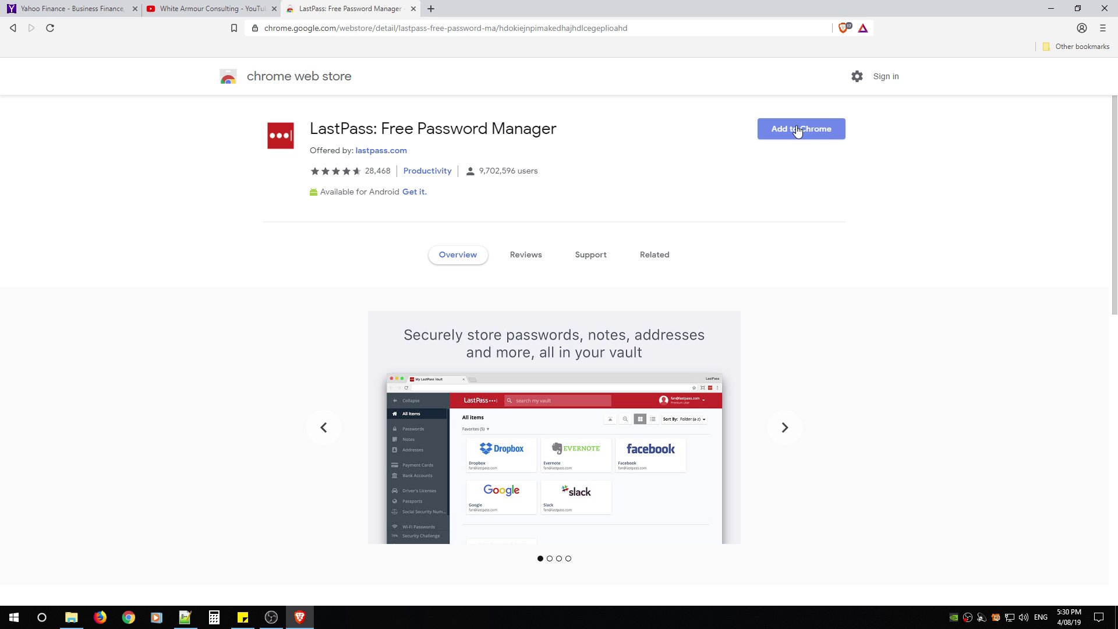
{"action": "left_click", "coordinate": [413, 8]}
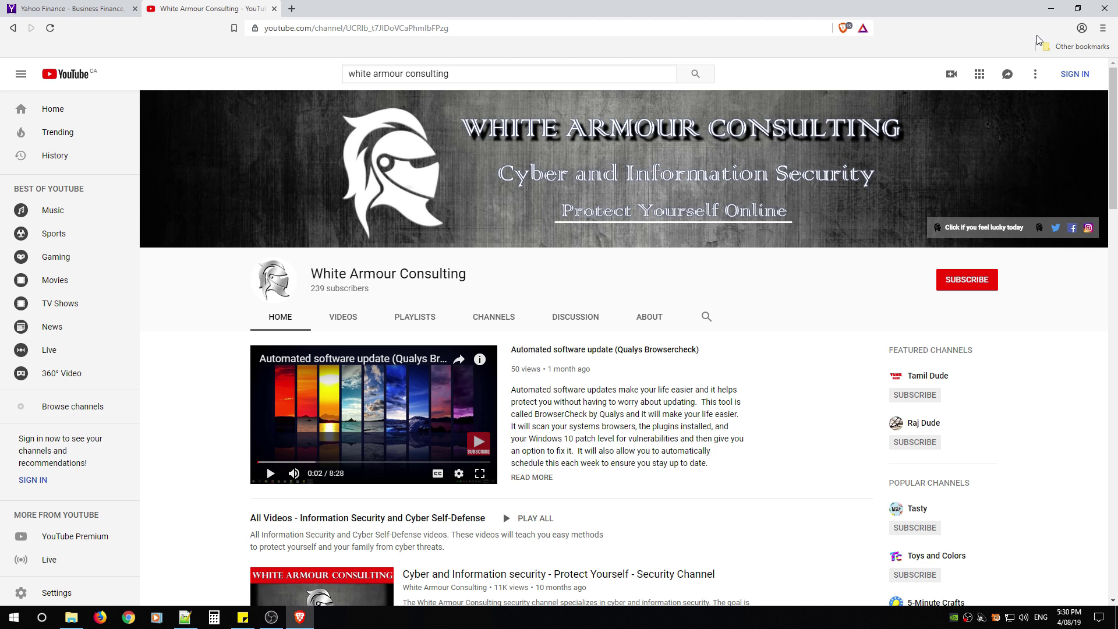
{"action": "left_click", "coordinate": [1102, 28]}
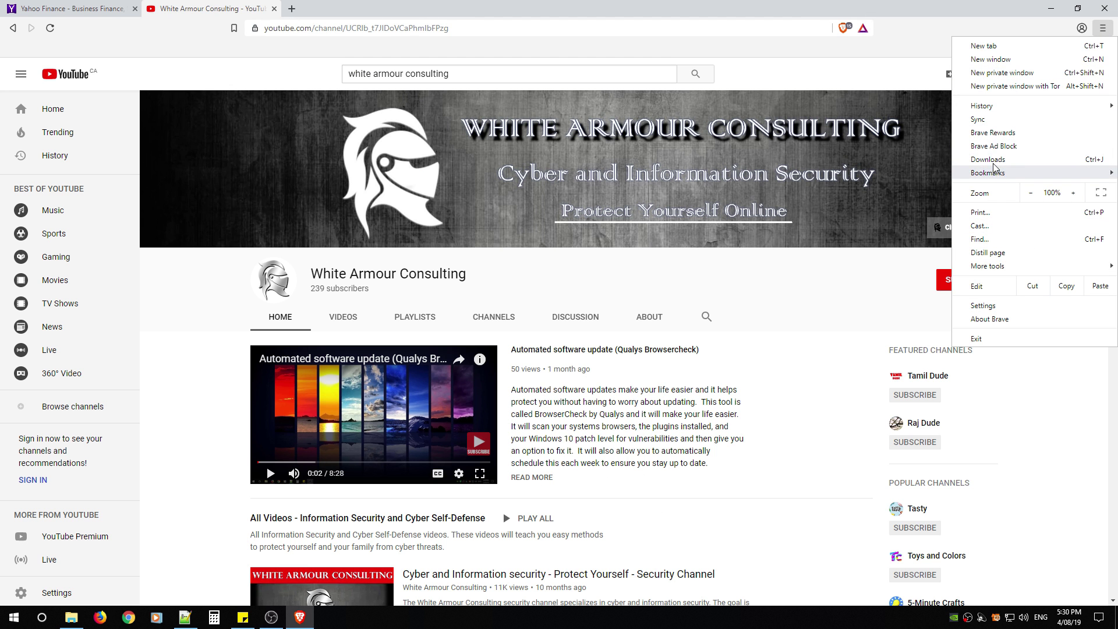
{"action": "mouse_move", "coordinate": [982, 177]}
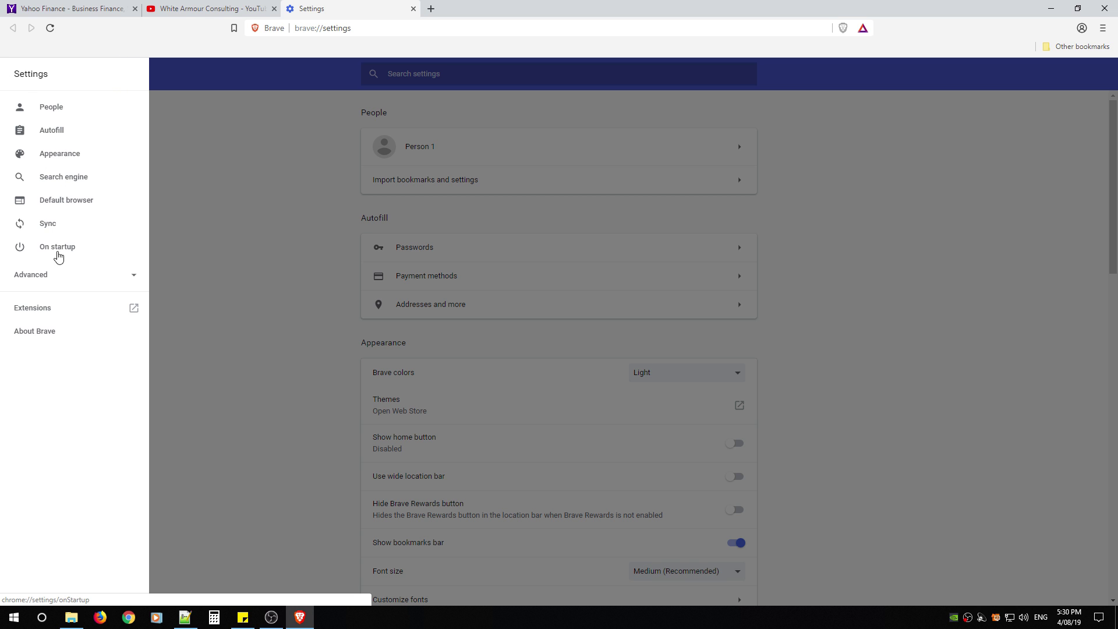
{"action": "left_click", "coordinate": [37, 309]}
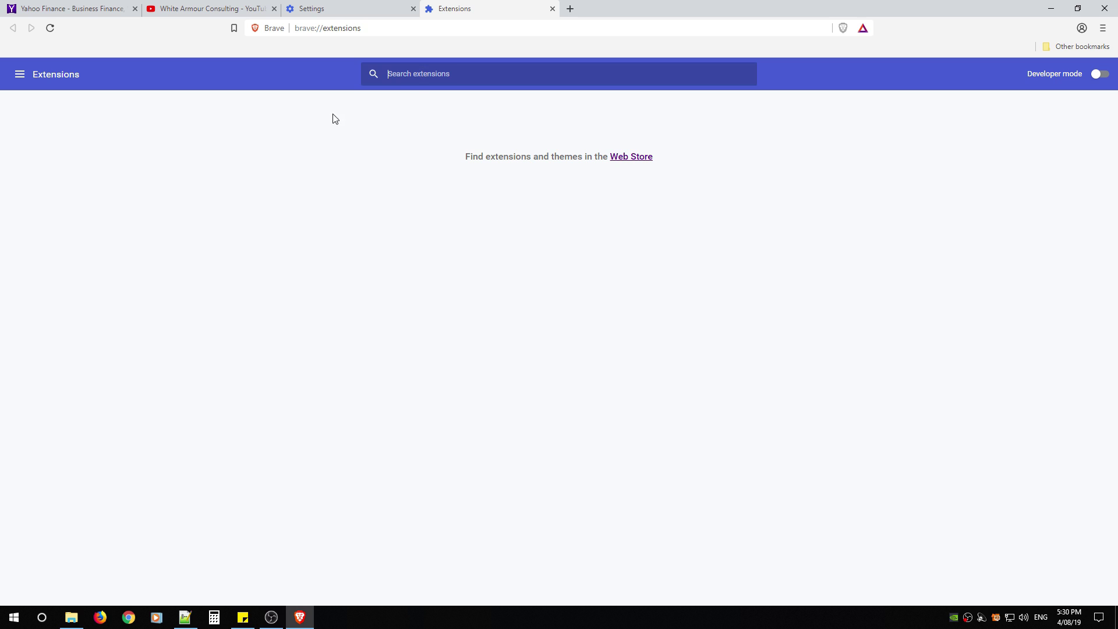
{"action": "left_click", "coordinate": [626, 158]}
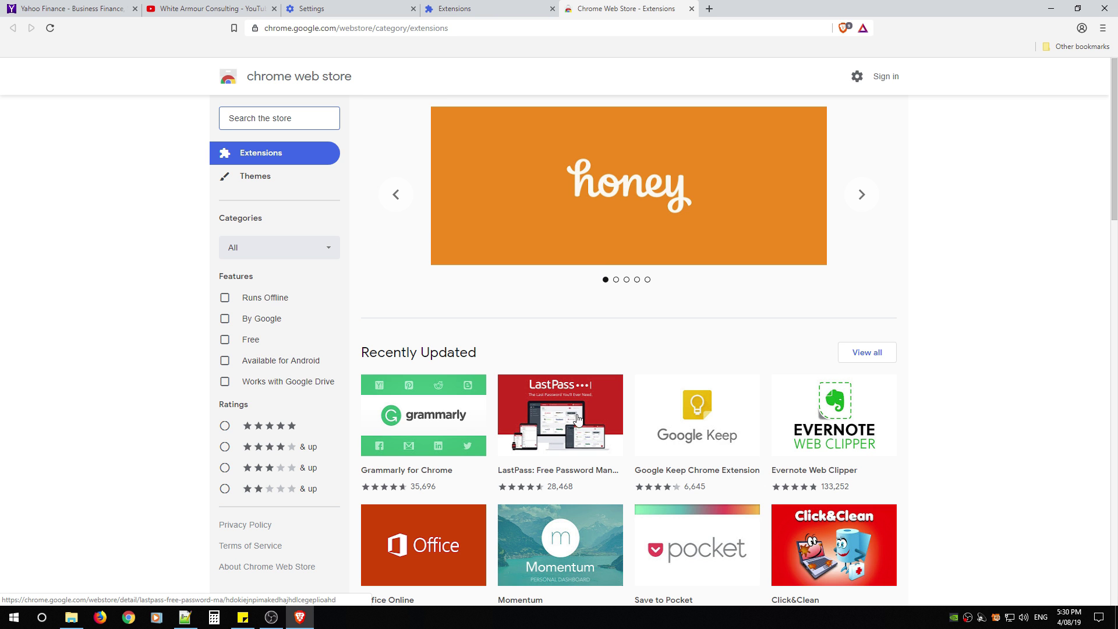
Close the Chrome Web Store, Extensions and Settings tabs.
{"action": "scroll", "coordinate": [599, 484], "scroll_direction": "down", "scroll_amount": 3}
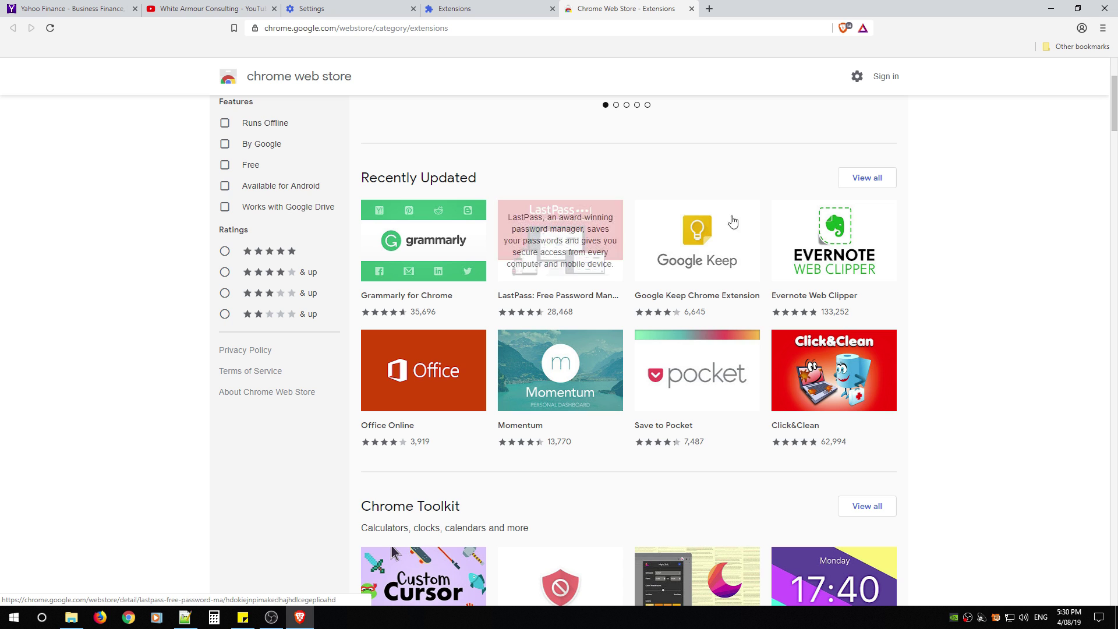
{"action": "scroll", "coordinate": [551, 475], "scroll_direction": "up", "scroll_amount": 2}
{"action": "scroll", "coordinate": [551, 474], "scroll_direction": "up", "scroll_amount": 1}
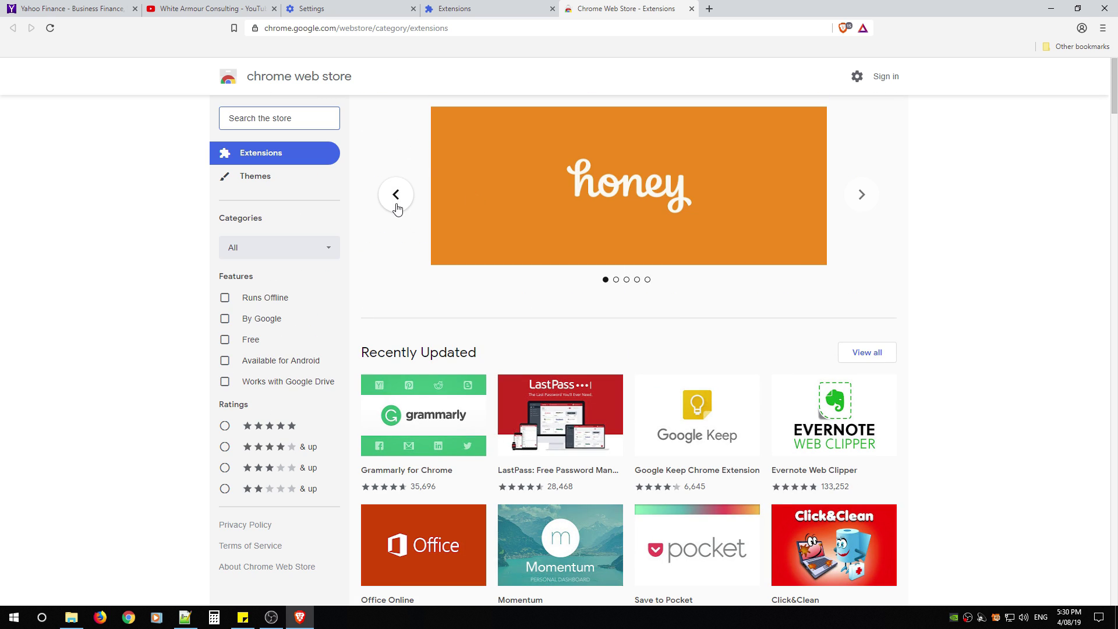
{"action": "left_click", "coordinate": [691, 9]}
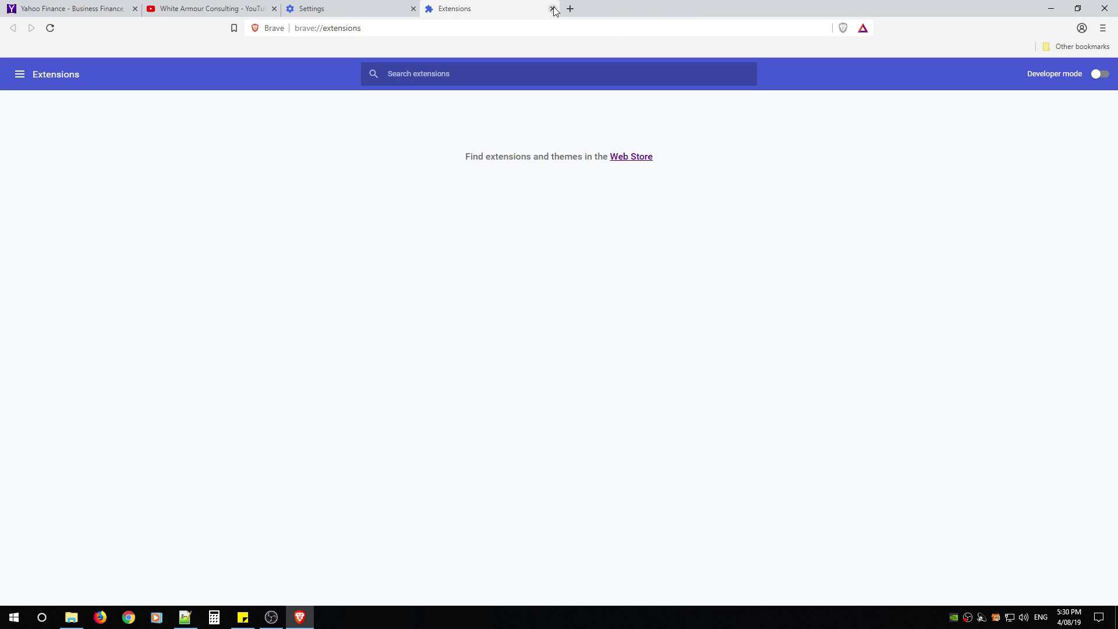
{"action": "left_click", "coordinate": [553, 8]}
{"action": "left_click", "coordinate": [413, 9]}
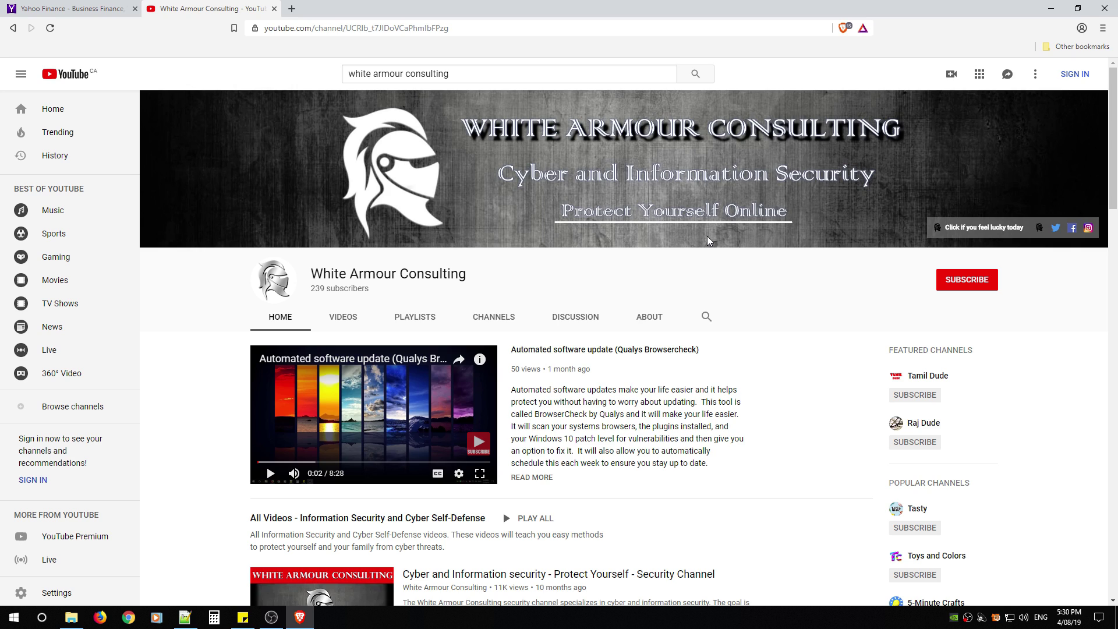
Close the Yahoo Finance tab and return to the YouTube home feed.
{"action": "left_click", "coordinate": [135, 9]}
{"action": "scroll", "coordinate": [204, 461], "scroll_direction": "down", "scroll_amount": 5}
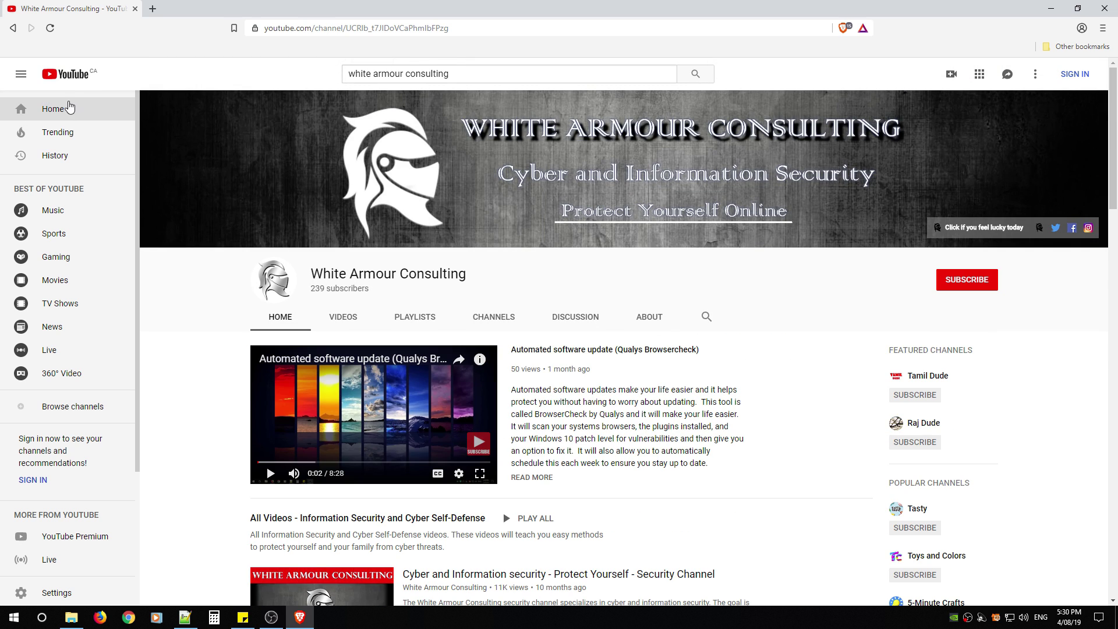
{"action": "left_click", "coordinate": [65, 109]}
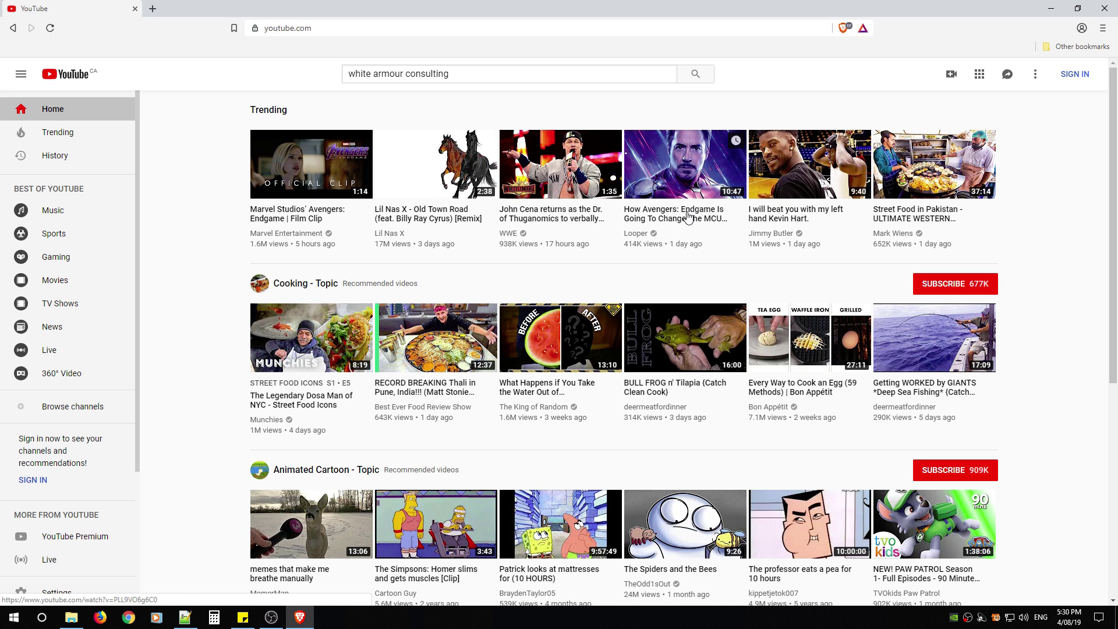
Start The Spiders and the Bees video from the feed, then pause it.
{"action": "scroll", "coordinate": [619, 177], "scroll_direction": "down", "scroll_amount": 3}
{"action": "scroll", "coordinate": [619, 178], "scroll_direction": "up", "scroll_amount": 1}
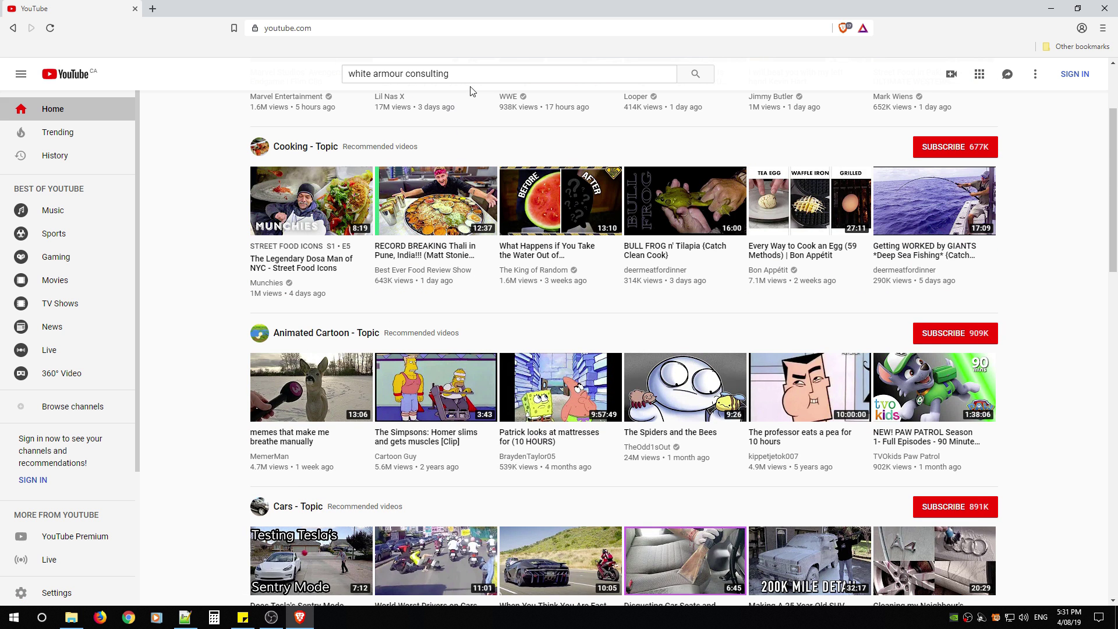
{"action": "scroll", "coordinate": [638, 229], "scroll_direction": "down", "scroll_amount": 1}
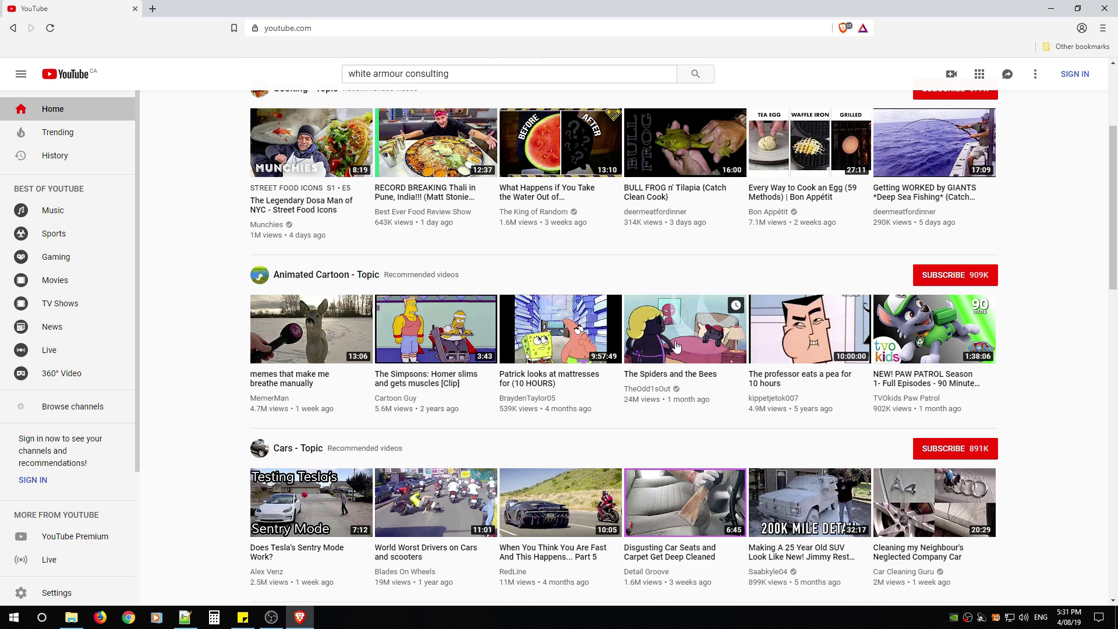
{"action": "left_click", "coordinate": [659, 357]}
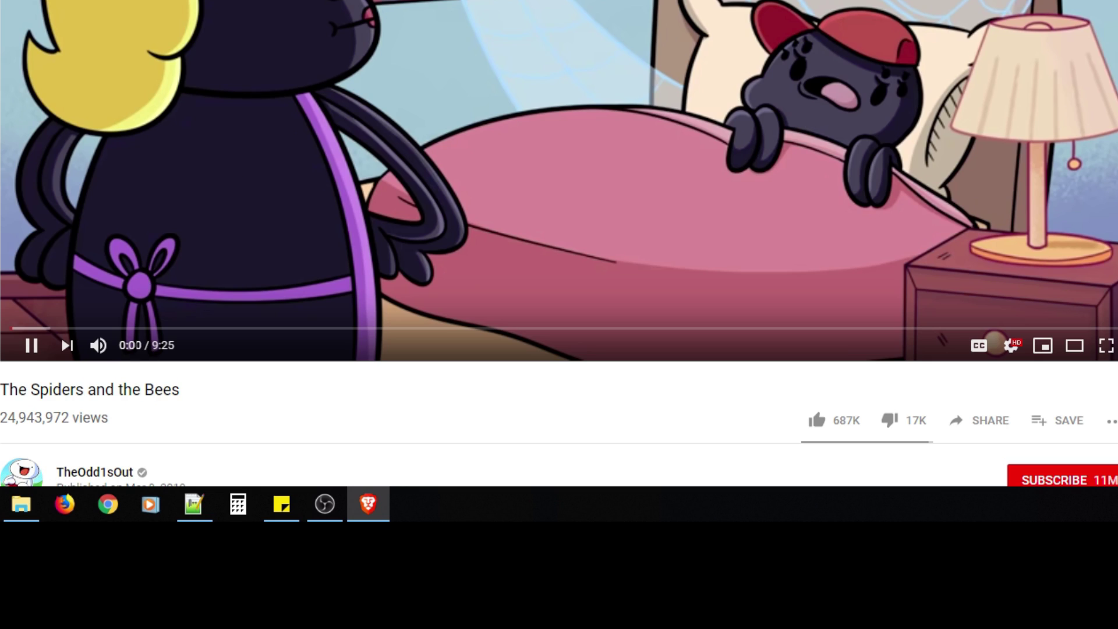
{"action": "left_click", "coordinate": [27, 347]}
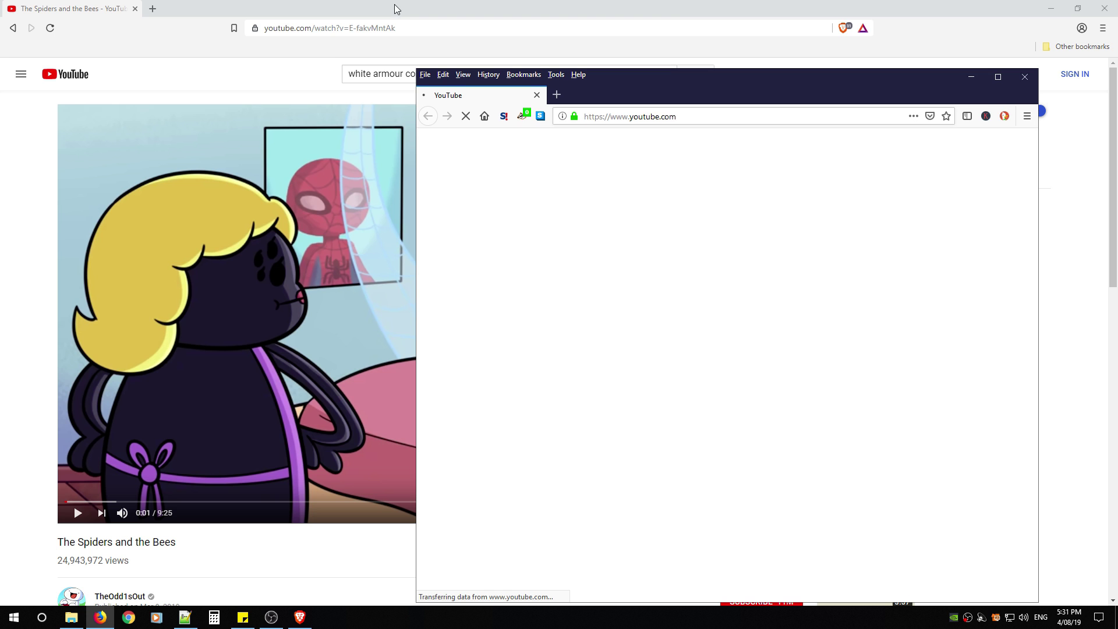
{"action": "left_click", "coordinate": [299, 617]}
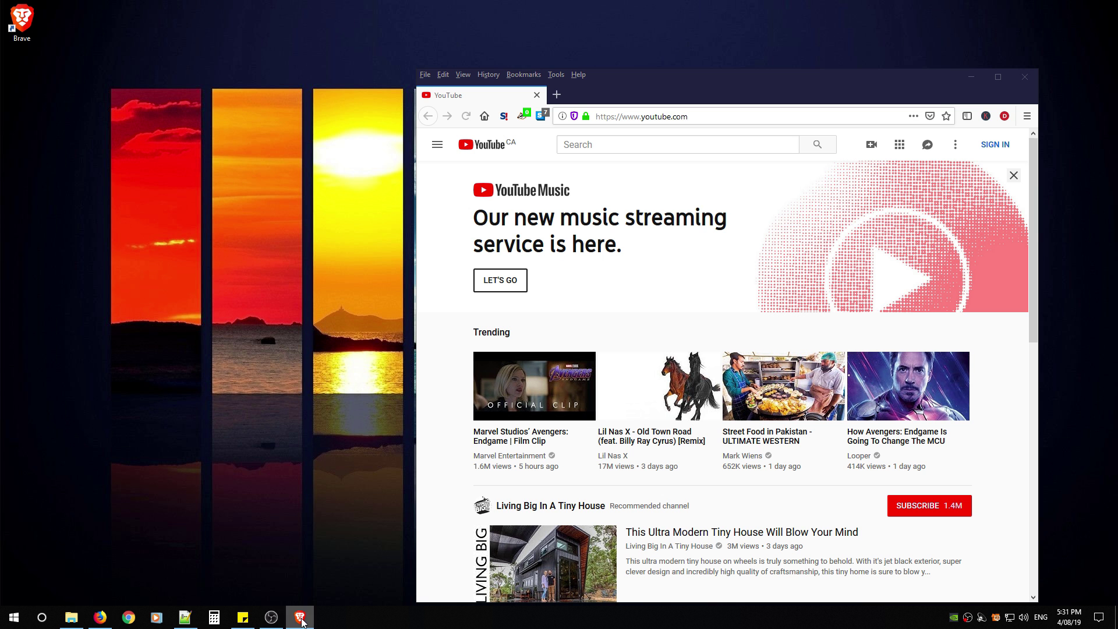
Load The Spiders and the Bees video in Firefox using the address copied from Brave.
{"action": "double_click", "coordinate": [626, 84]}
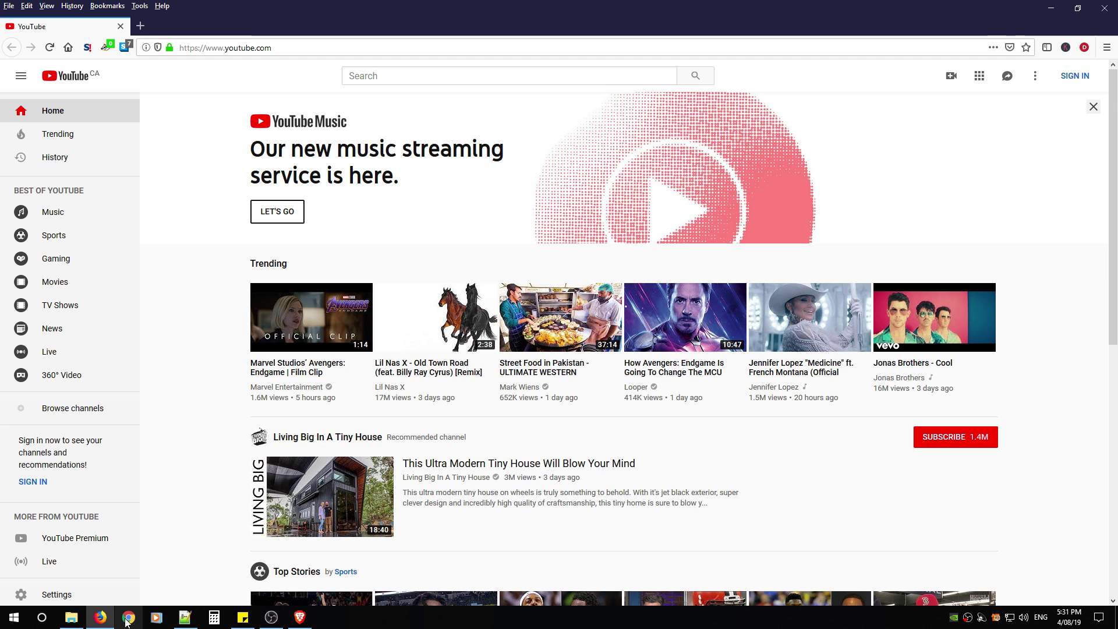
{"action": "left_click", "coordinate": [100, 617]}
{"action": "left_click", "coordinate": [100, 617]}
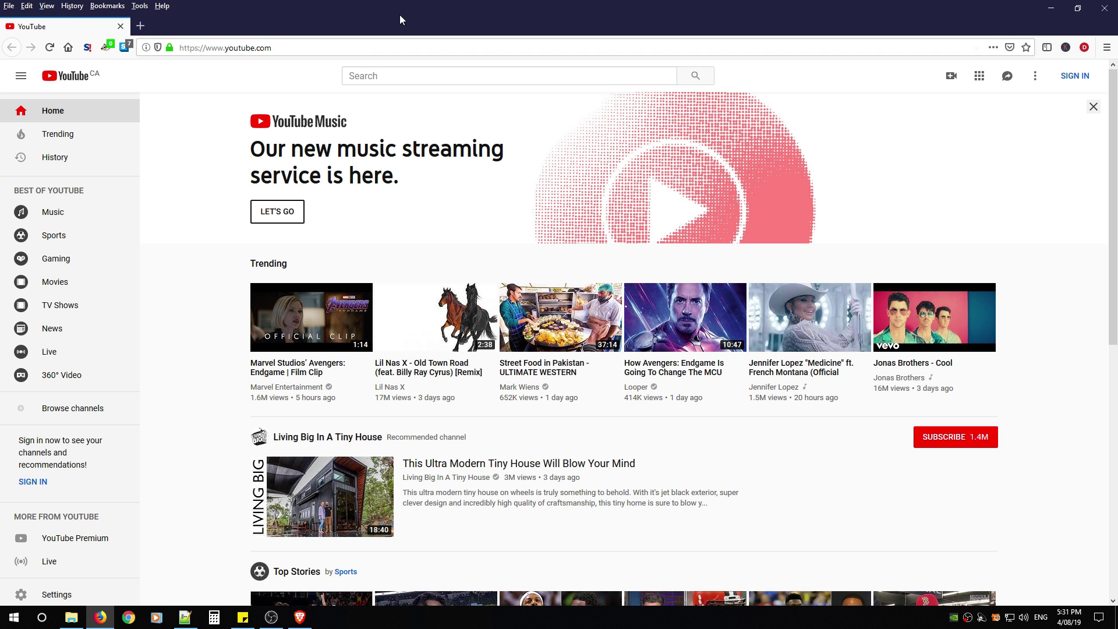
{"action": "left_click", "coordinate": [376, 47]}
{"action": "type", "text": "https://www.youtube.com/watch?v=E-fakvMntAk"}
{"action": "key", "text": "Return"}
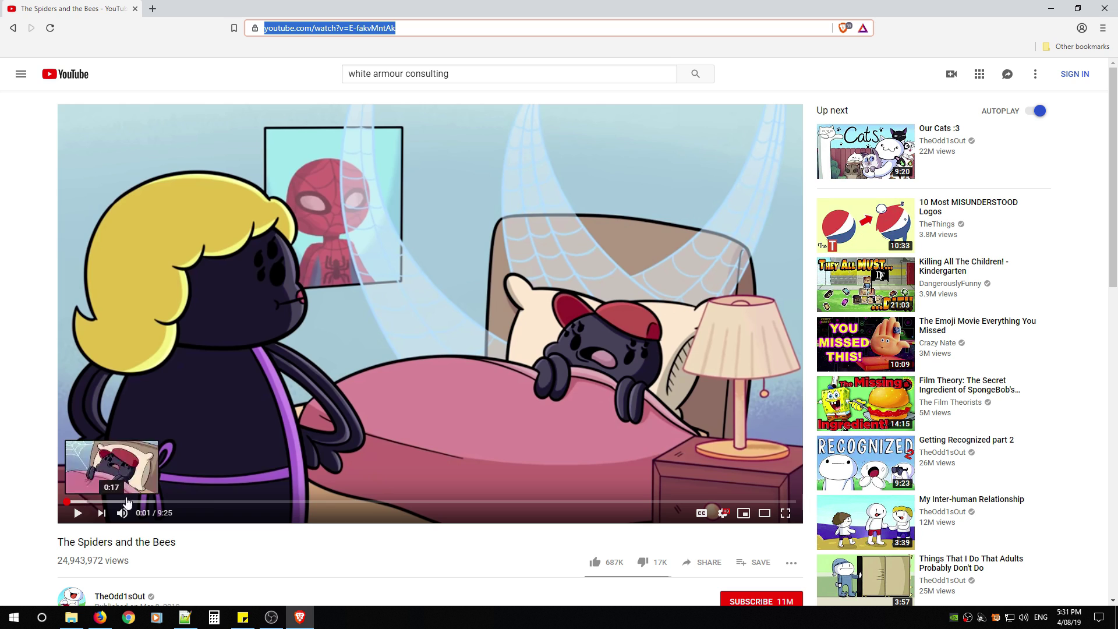
Shrink the Brave video window and move it to the right, beside Firefox.
{"action": "scroll", "coordinate": [459, 391], "scroll_direction": "down", "scroll_amount": 5}
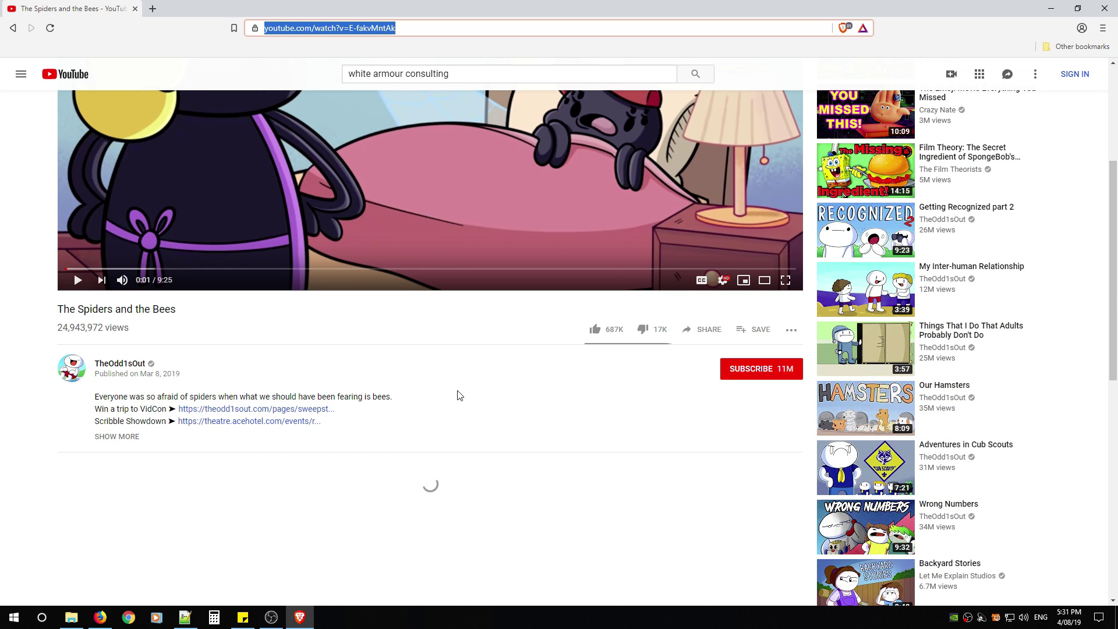
{"action": "scroll", "coordinate": [457, 402], "scroll_direction": "up", "scroll_amount": 5}
{"action": "scroll", "coordinate": [464, 425], "scroll_direction": "down", "scroll_amount": 5}
{"action": "scroll", "coordinate": [464, 431], "scroll_direction": "down", "scroll_amount": 7}
{"action": "scroll", "coordinate": [462, 429], "scroll_direction": "up", "scroll_amount": 12}
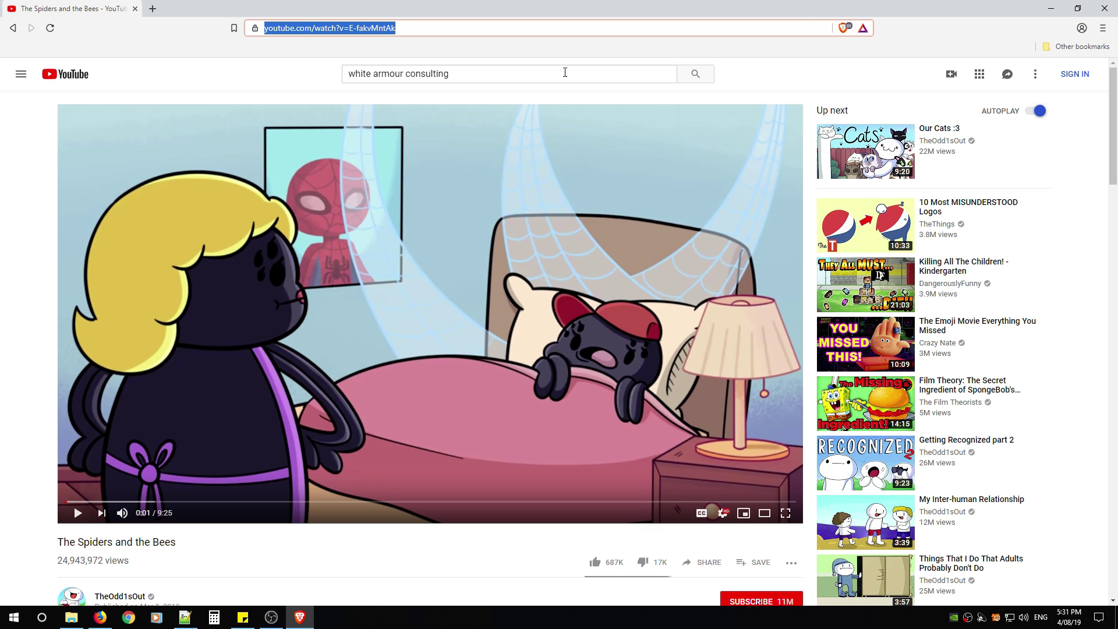
{"action": "double_click", "coordinate": [874, 10]}
{"action": "left_click_drag", "start_coordinate": [554, 10], "coordinate": [850, 19]}
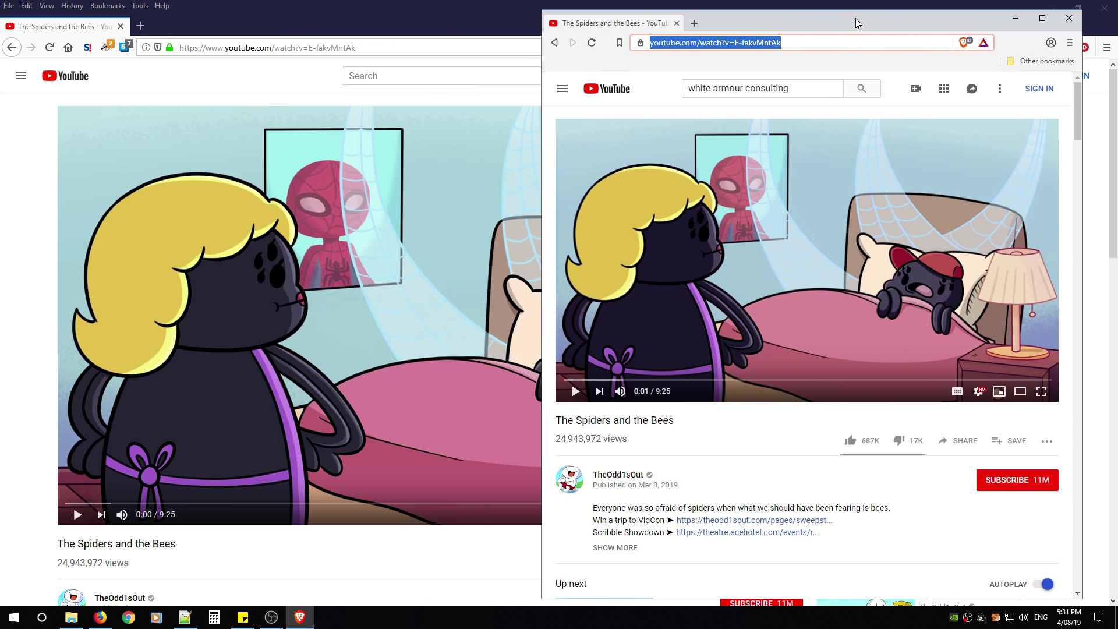
Close Firefox and then Brave, leaving only the Windows desktop.
{"action": "left_click", "coordinate": [501, 5]}
{"action": "left_click", "coordinate": [1104, 7]}
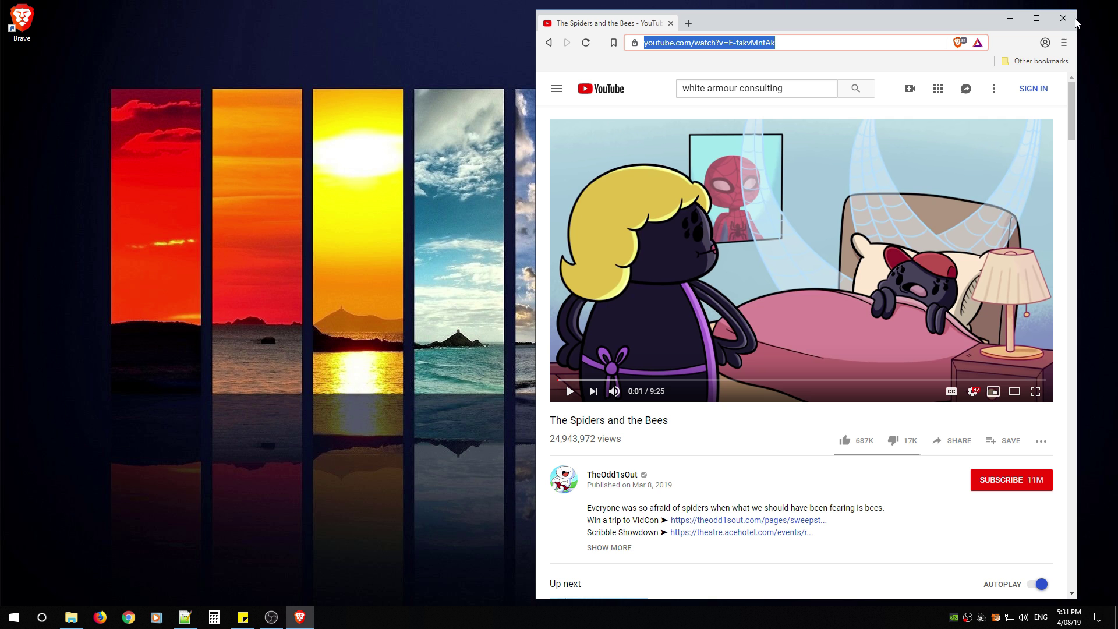
{"action": "left_click", "coordinate": [1064, 18]}
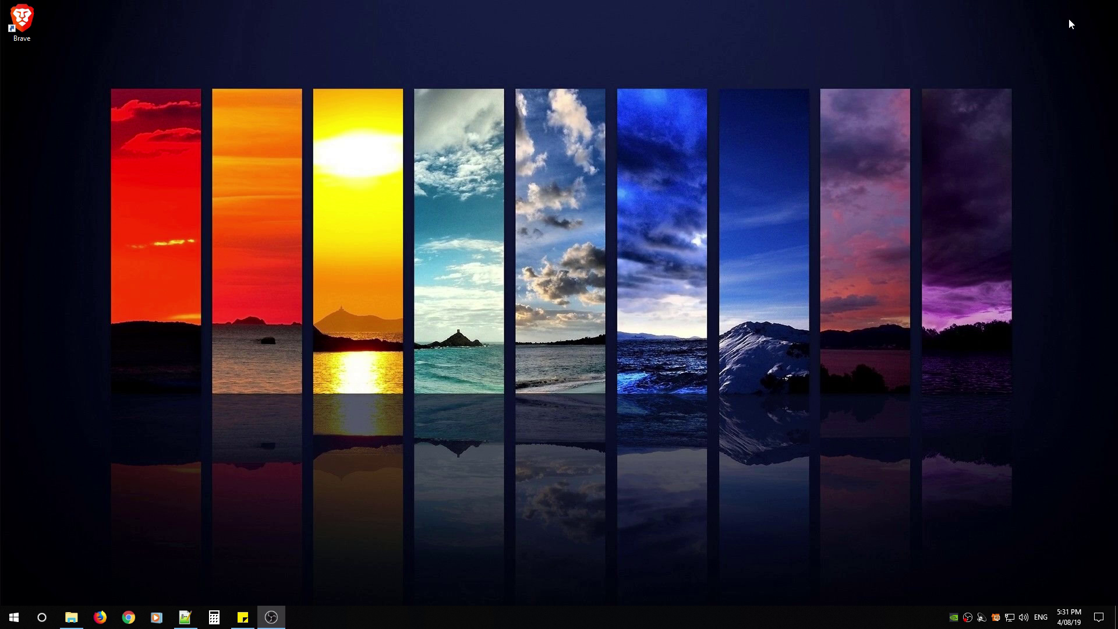